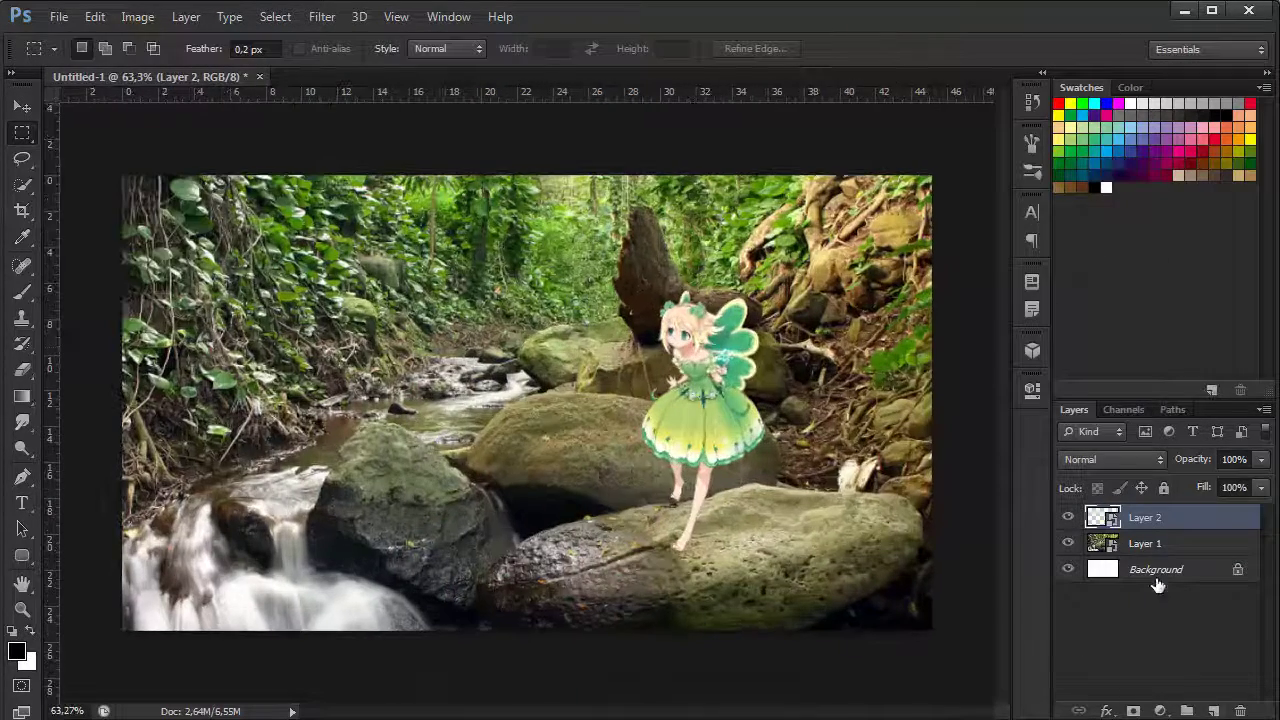
Rasterize the forest photo layer and draw a dark top-and-bottom gradient on a new layer
right_click(1150, 545)
left_click(963, 326)
left_click(20, 398)
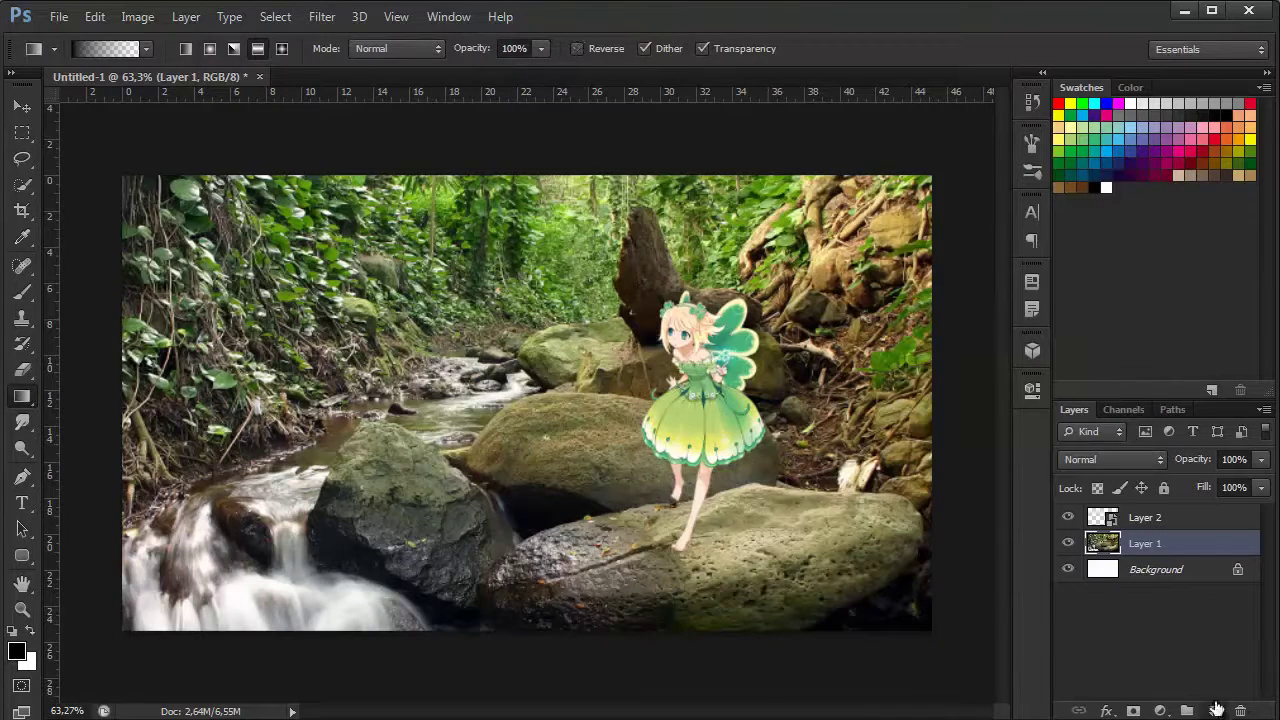
left_click(1214, 710)
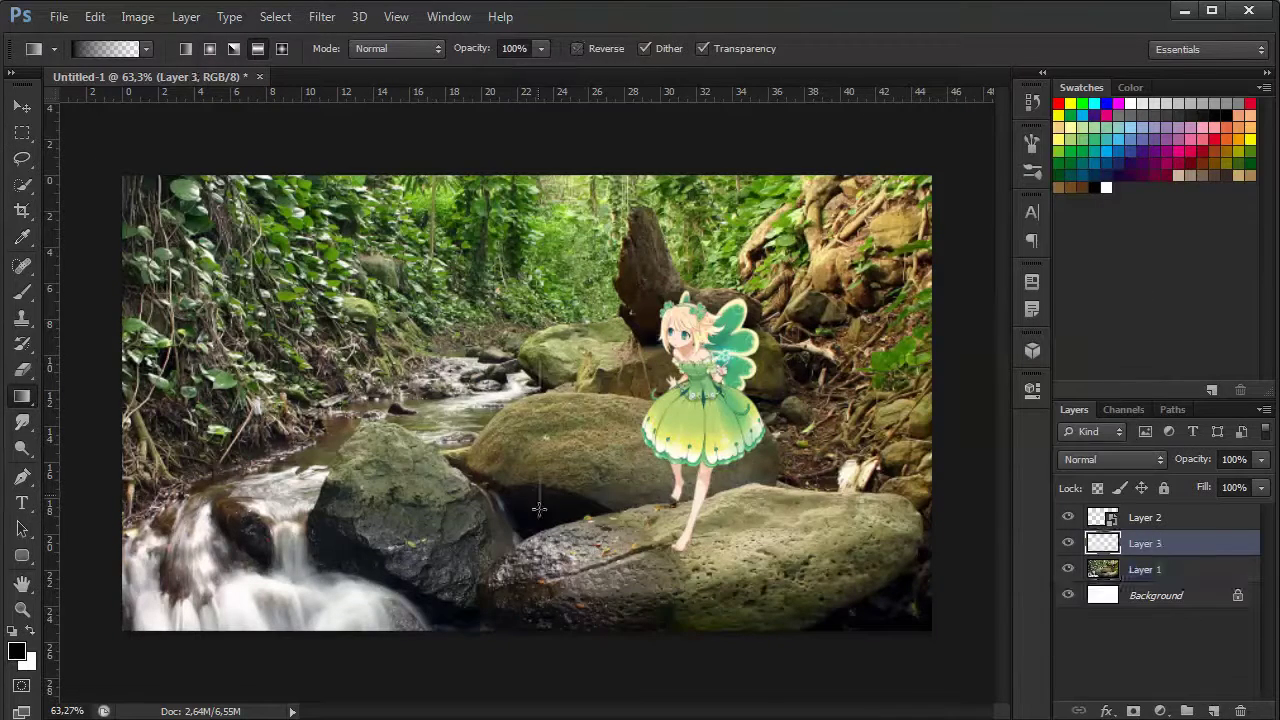
left_click_drag(565, 654, 565, 654)
key("ctrl+z")
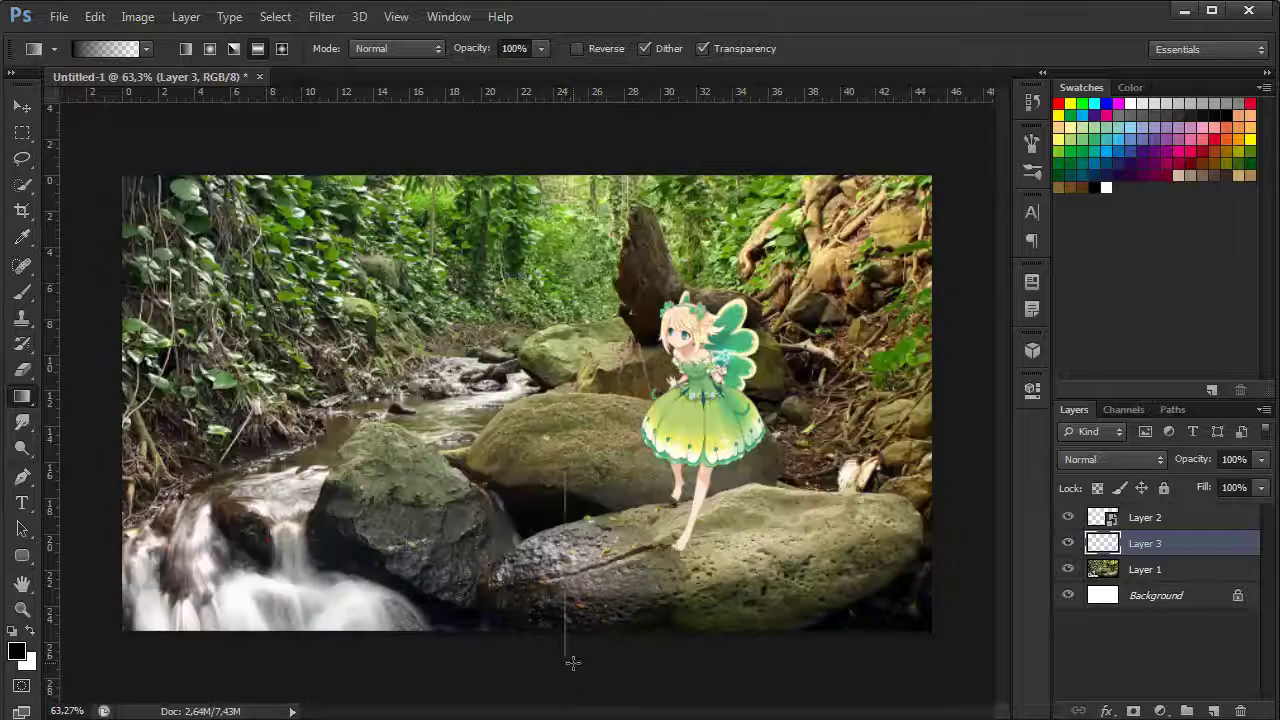
left_click_drag(560, 180, 570, 662)
Invert the selection on the forest photo layer and Gaussian-blur the top and bottom bands
left_click(1165, 569)
key("ctrl+shift+i")
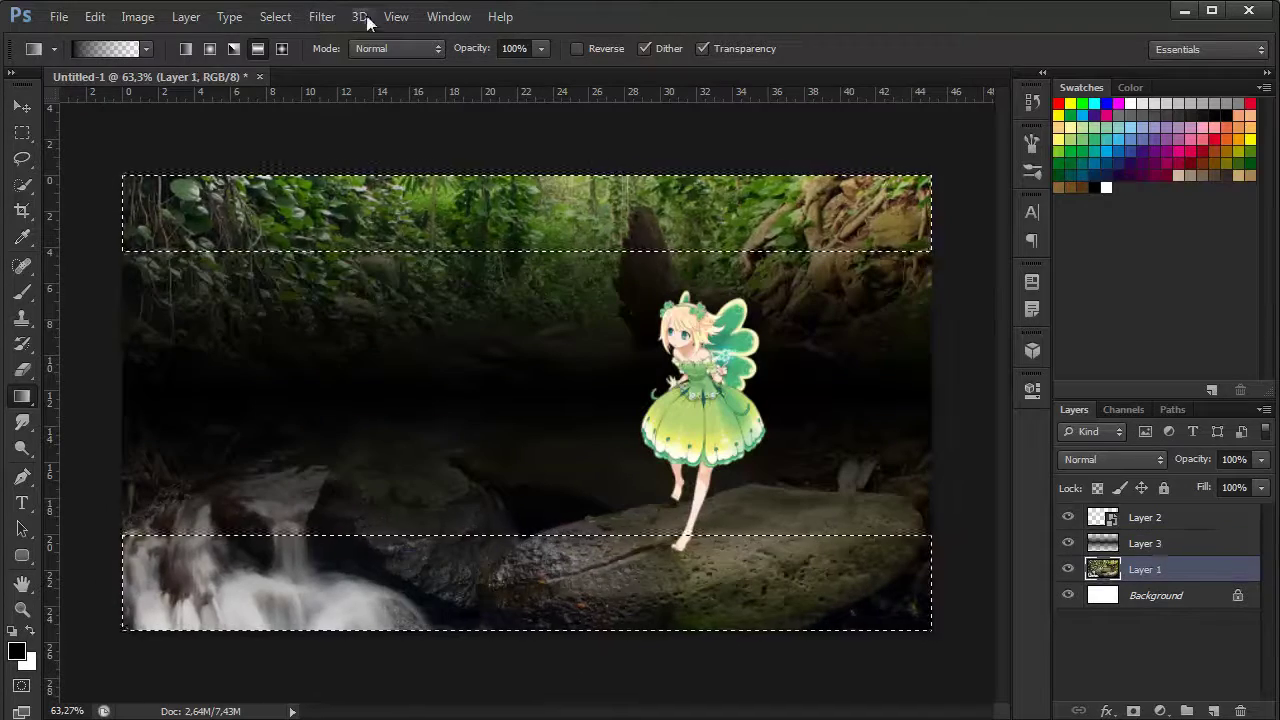
left_click(322, 17)
left_click(606, 360)
left_click(736, 172)
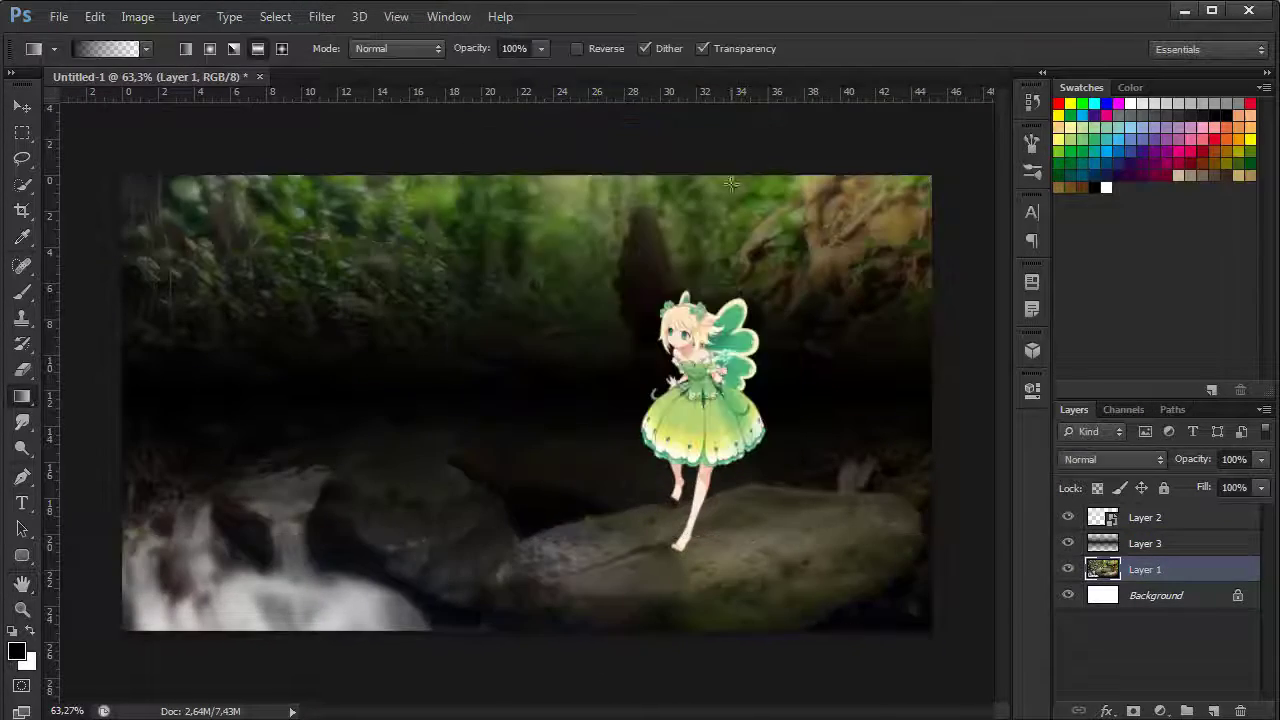
Hide the gradient layer, undo the band blur, and marquee the upper part of the photo
left_click(1068, 545)
key("ctrl+z")
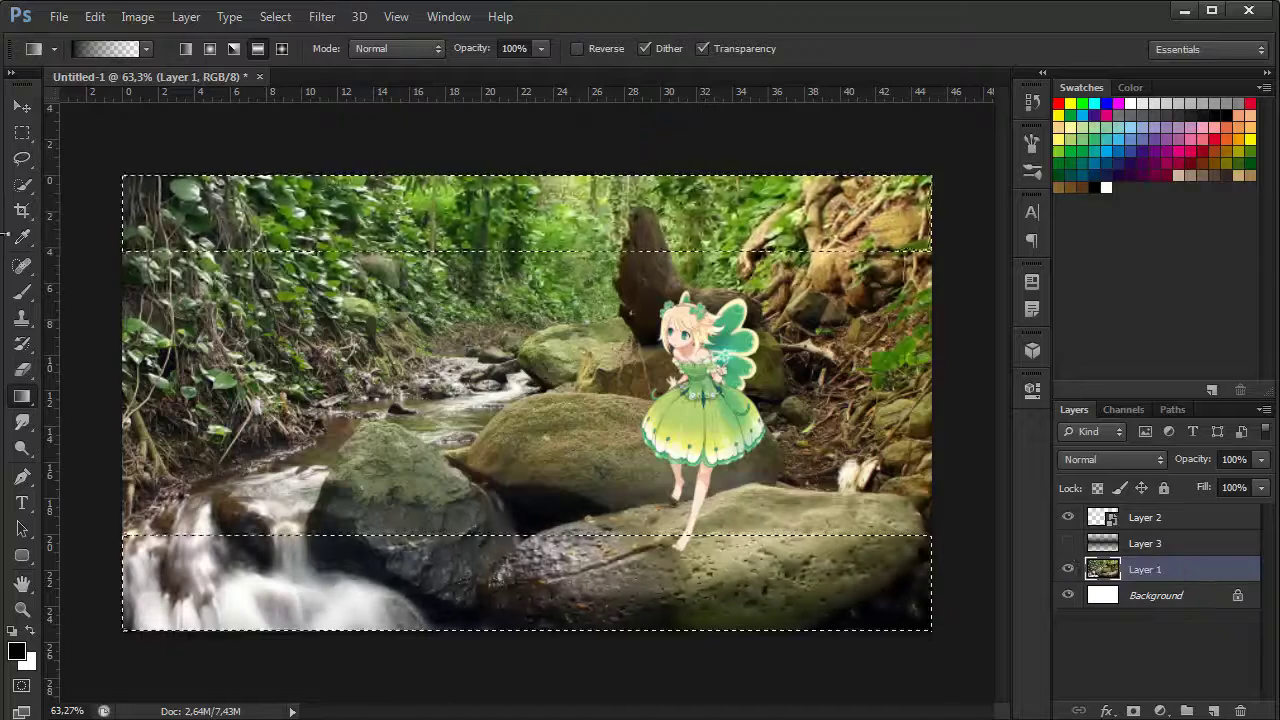
key("m")
left_click_drag(122, 175, 945, 333)
Apply Gaussian Blur to the selected top band of the forest photo
left_click(322, 17)
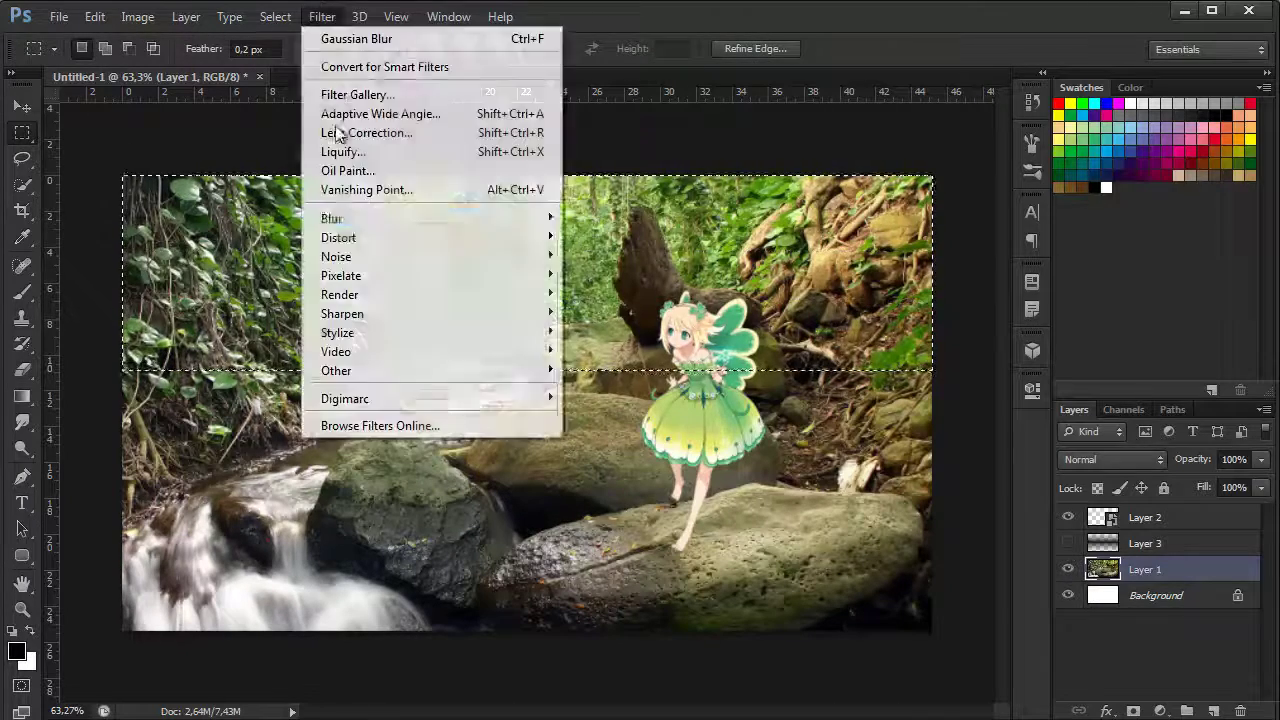
left_click(606, 360)
left_click(736, 172)
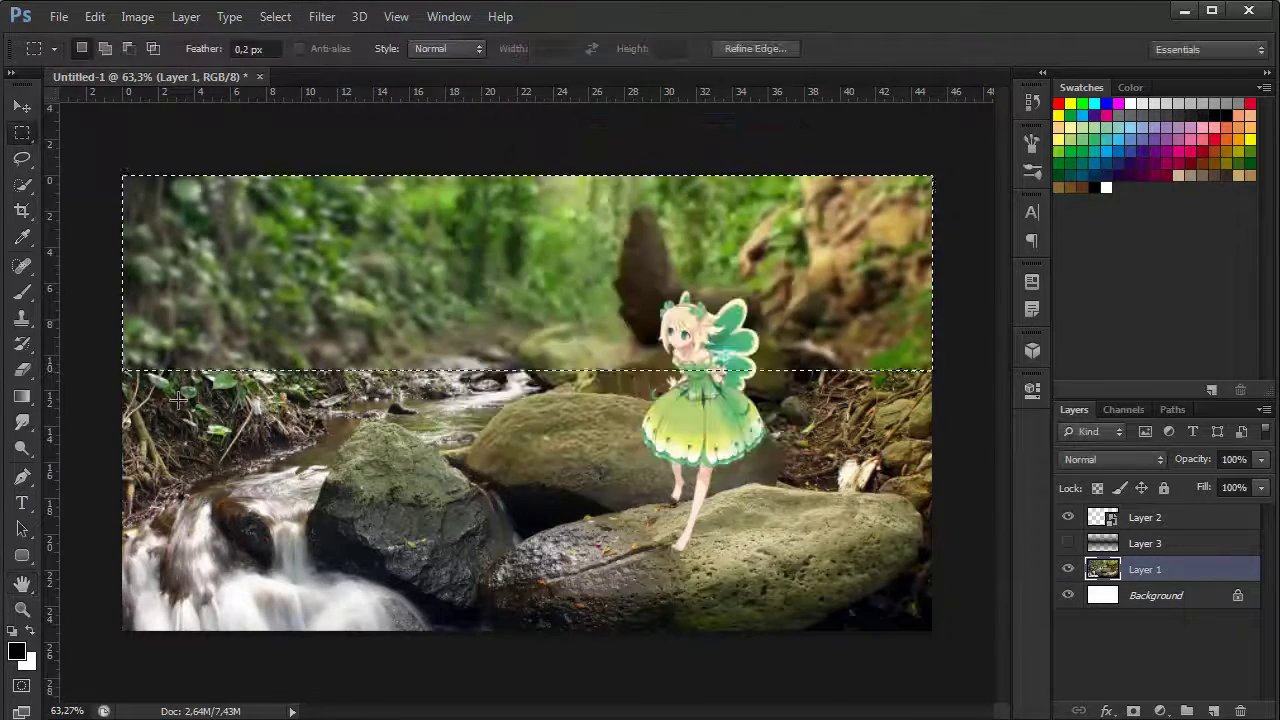
Gaussian-blur the middle band, deselect it, and select the fairy layer
left_click(322, 17)
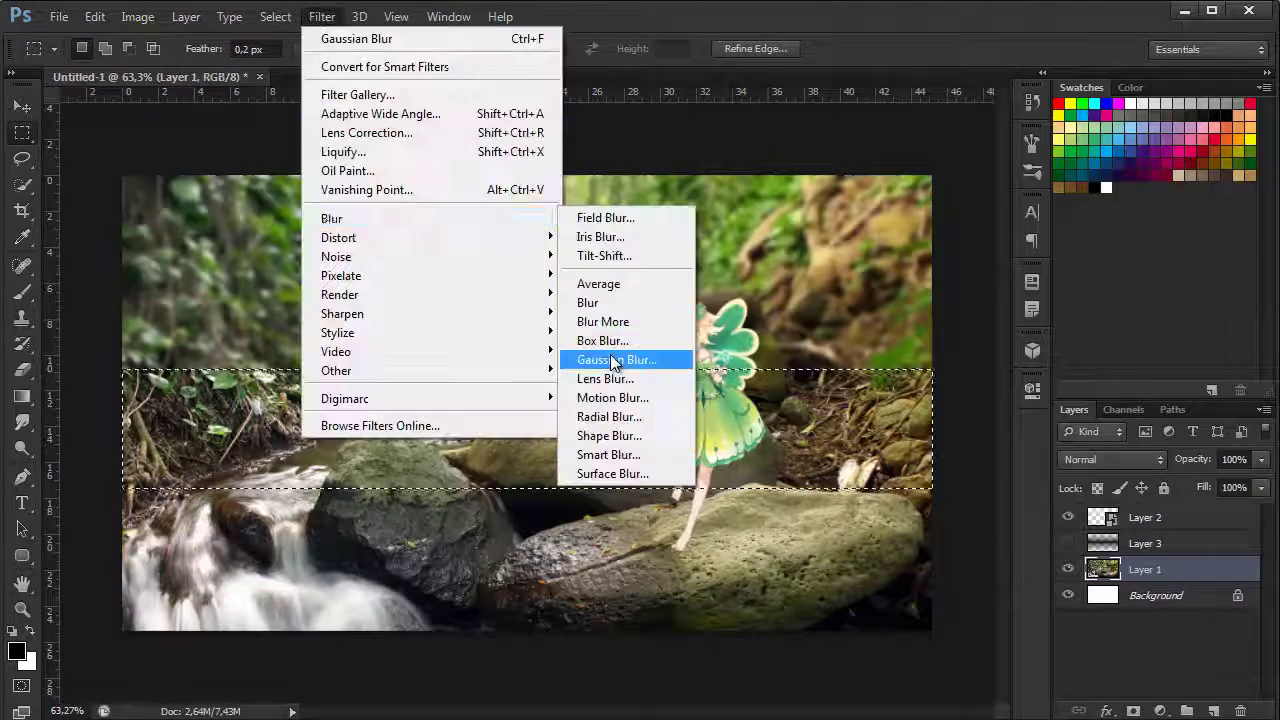
left_click(608, 360)
left_click(746, 170)
key("ctrl+d")
scroll(689, 340, "up", 1)
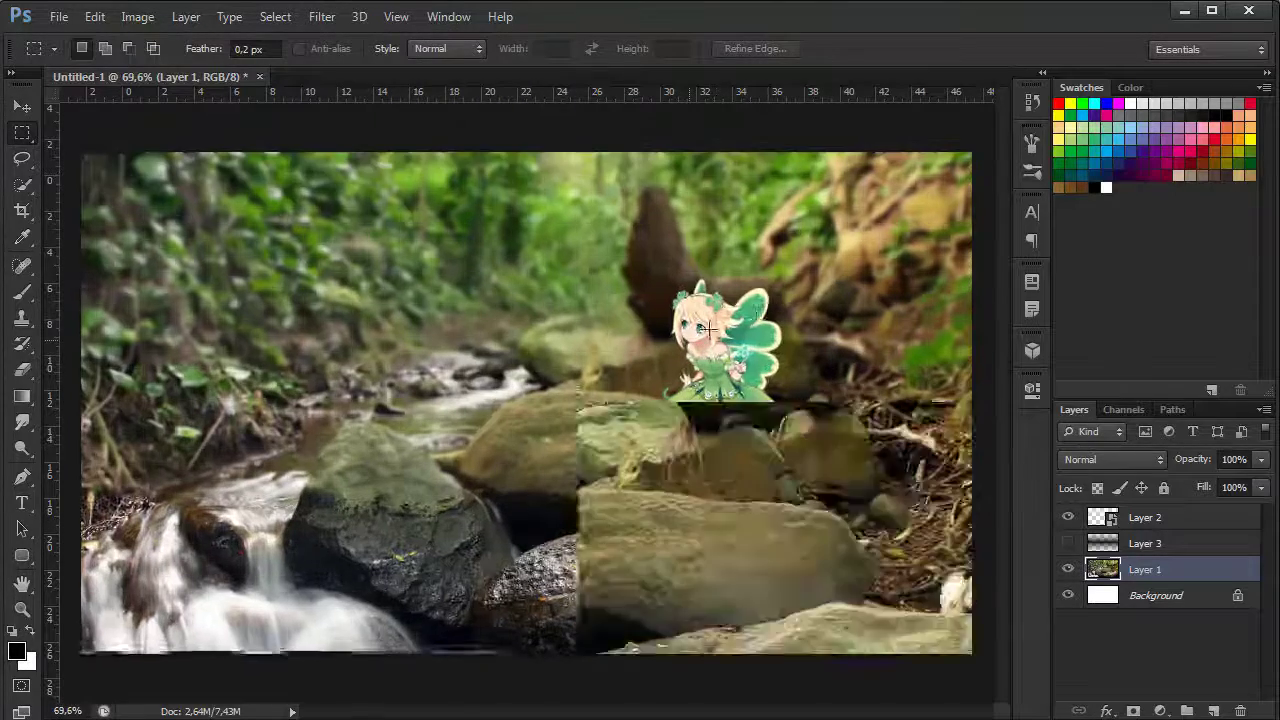
left_click(1145, 517)
Duplicate the fairy layer, shift the copy left, and fill its outline solid black
key("ctrl+j")
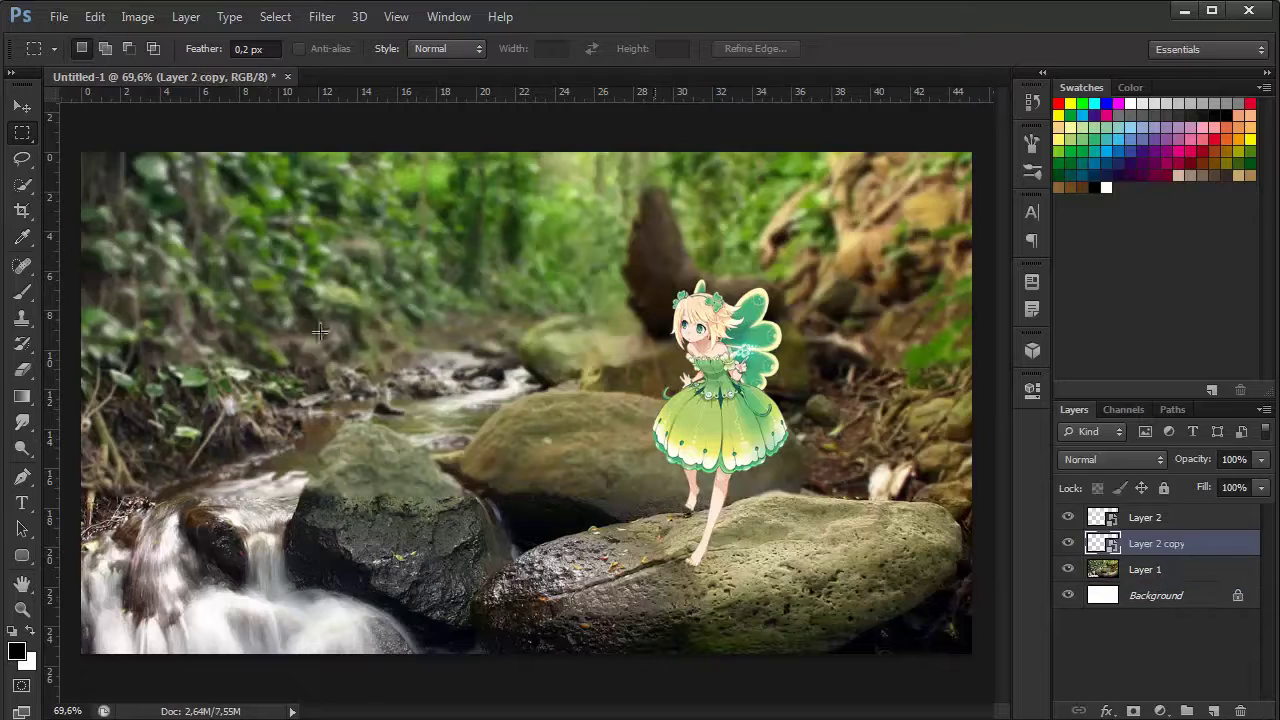
key("v")
left_click_drag(614, 536, 424, 536)
right_click(1160, 543)
left_click(1037, 338)
key("alt+shift+BackSpace")
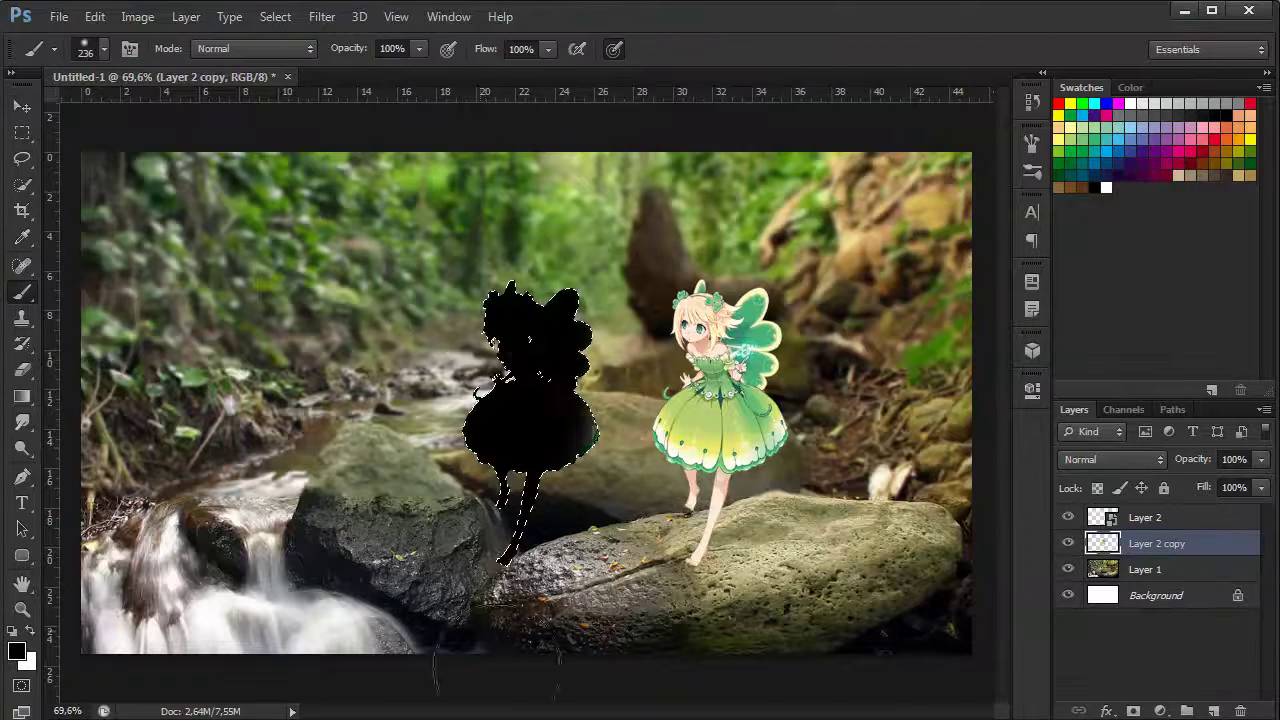
Rotate, flip vertically and position the black silhouette beneath the fairy's feet as her shadow
key("ctrl+t")
left_click_drag(728, 451, 810, 340)
left_click_drag(810, 290, 770, 565)
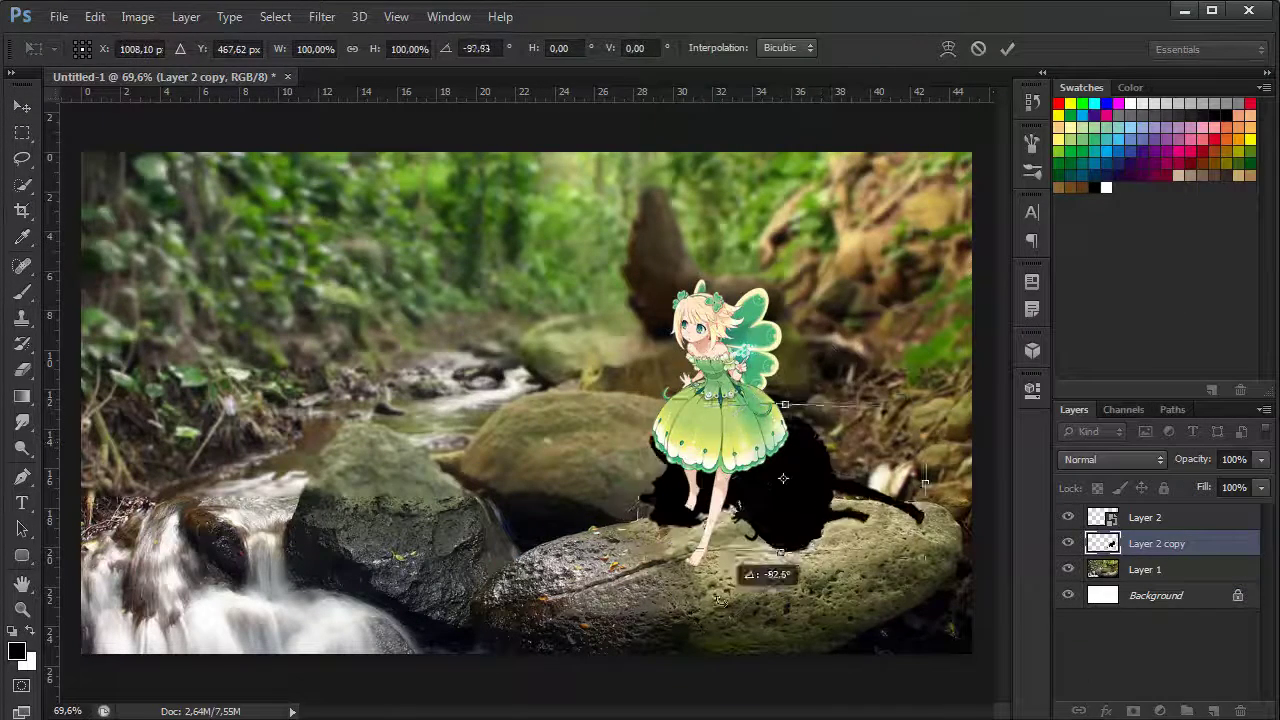
right_click(806, 498)
left_click(860, 690)
left_click_drag(760, 450, 783, 479)
left_click_drag(628, 381, 600, 560)
mouse_move(640, 600)
left_mouse_down()
mouse_move(675, 645)
mouse_move(680, 635)
left_mouse_up()
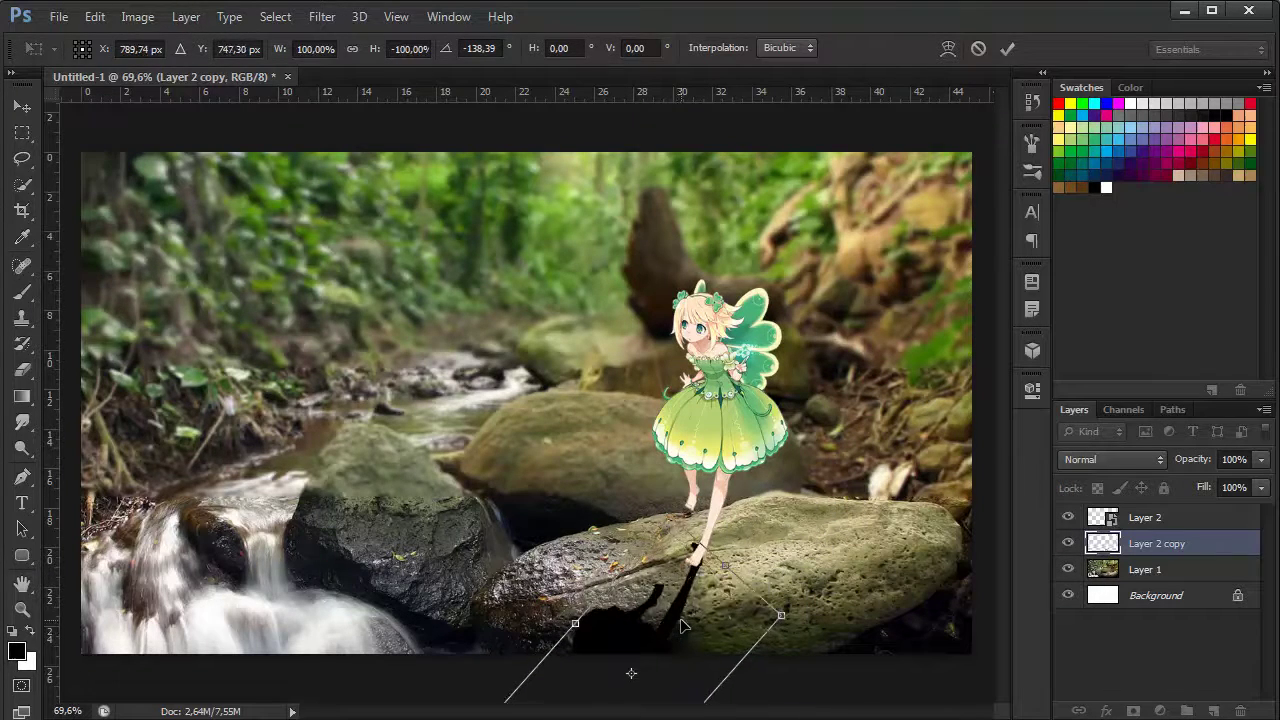
key("Return")
scroll(690, 470, "up", 1)
left_click(322, 16)
key("Escape")
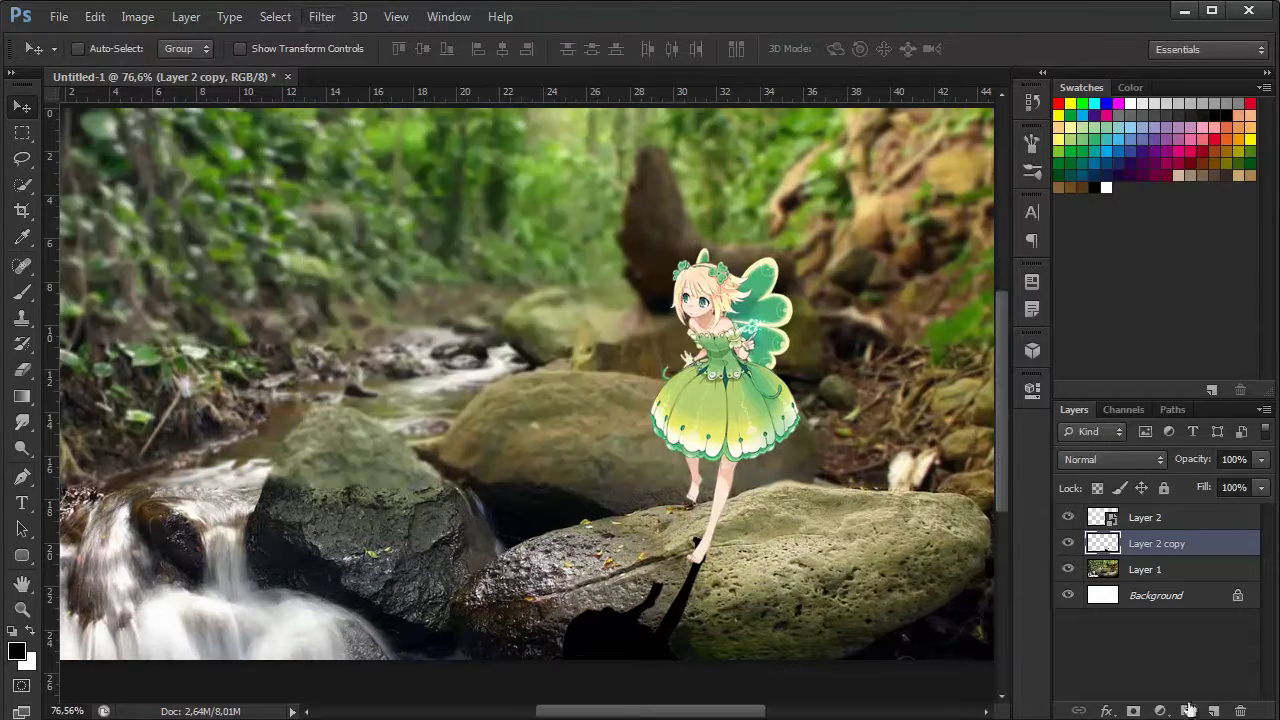
Close the pen path along the leg, make it a selection, and paint it solid black
scroll(657, 603, "up", 10)
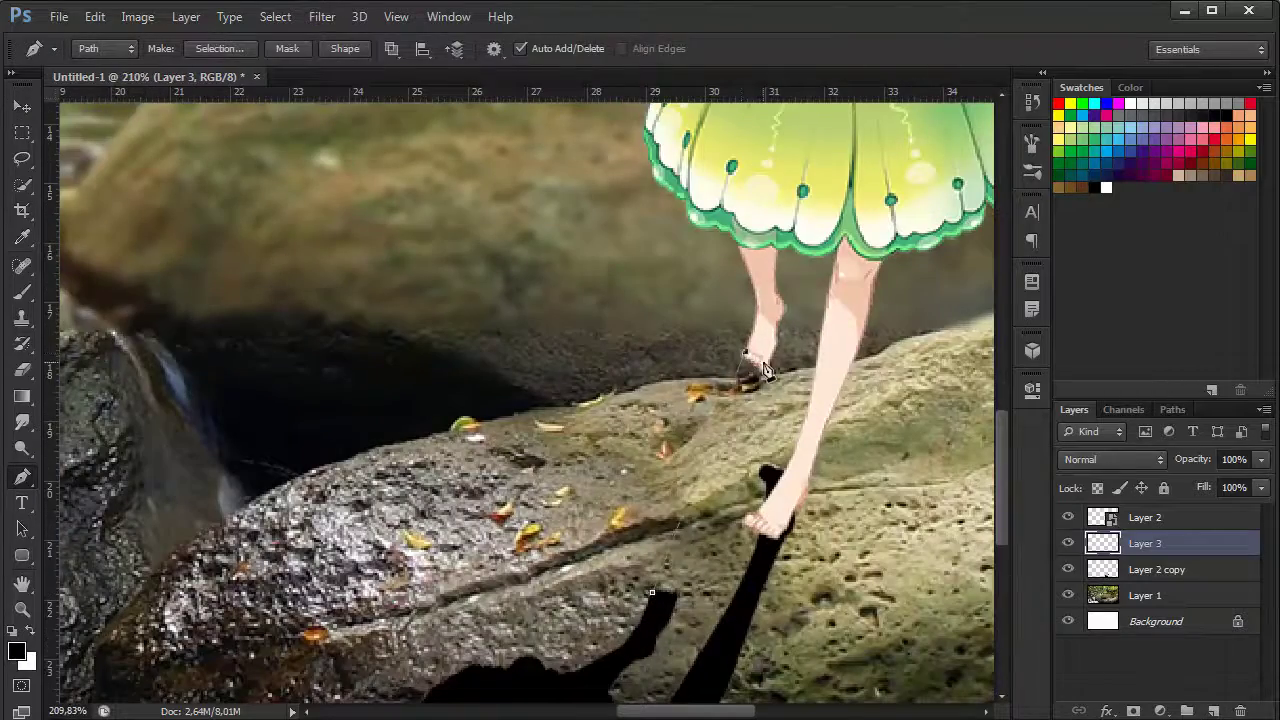
scroll(752, 395, "up", 3)
scroll(742, 504, "up", 12)
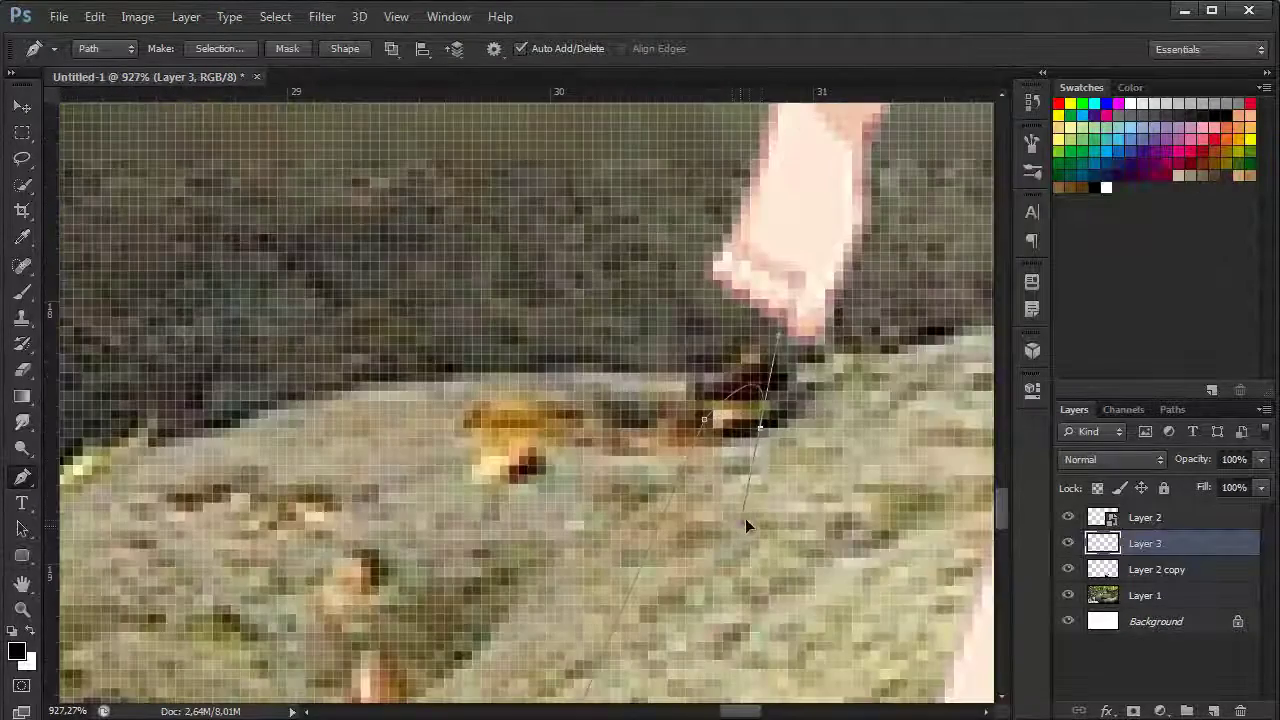
scroll(995, 541, "down", 5)
scroll(1002, 519, "down", 4)
scroll(408, 323, "down", 3)
scroll(375, 352, "down", 3)
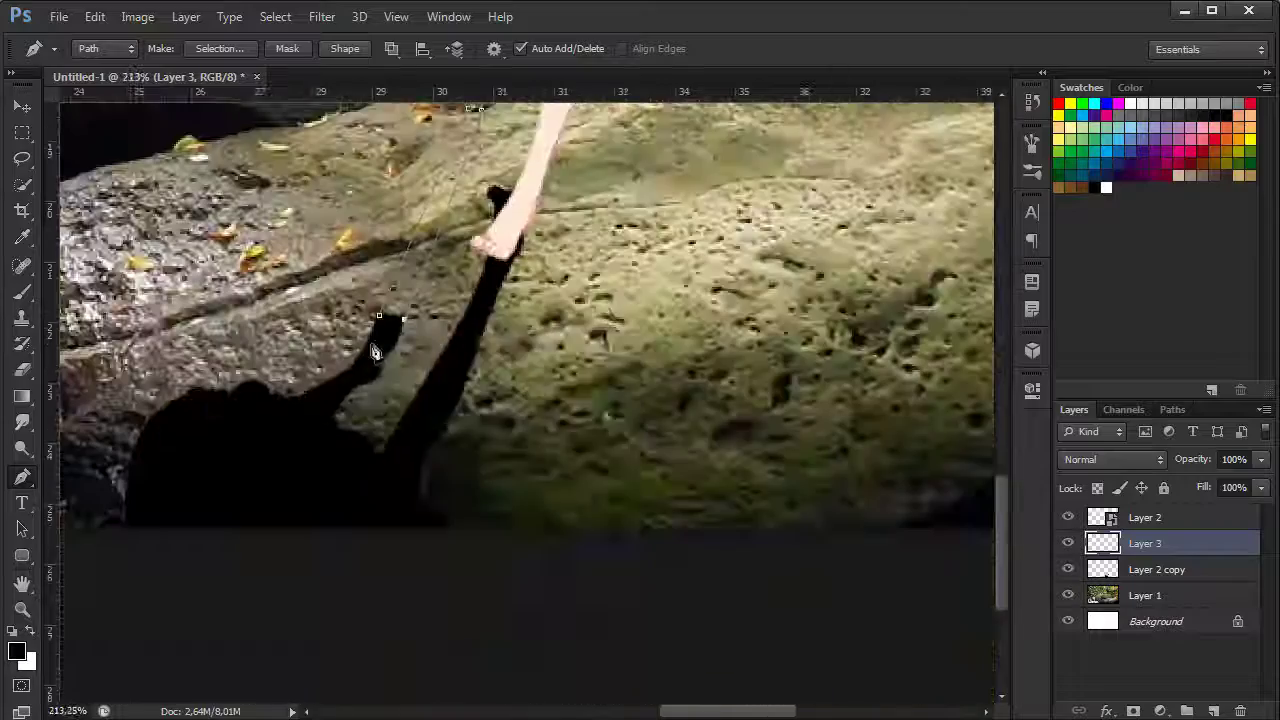
right_click(375, 352)
left_click(486, 432)
key("Return")
key("b")
scroll(900, 380, "down", 4)
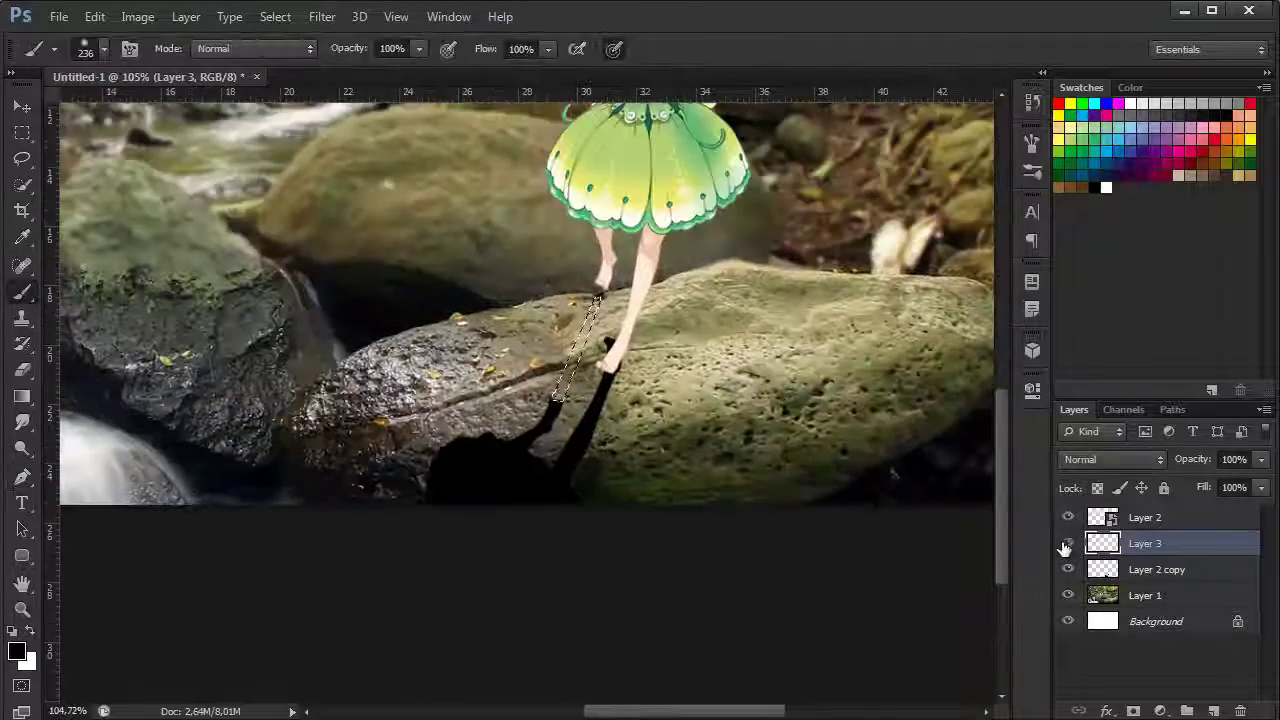
left_click(1067, 543)
left_click(1067, 569)
key("ctrl+d")
Merge the two shadow layers and soften the combined shadow with Gaussian Blur
scroll(630, 240, "up", 1)
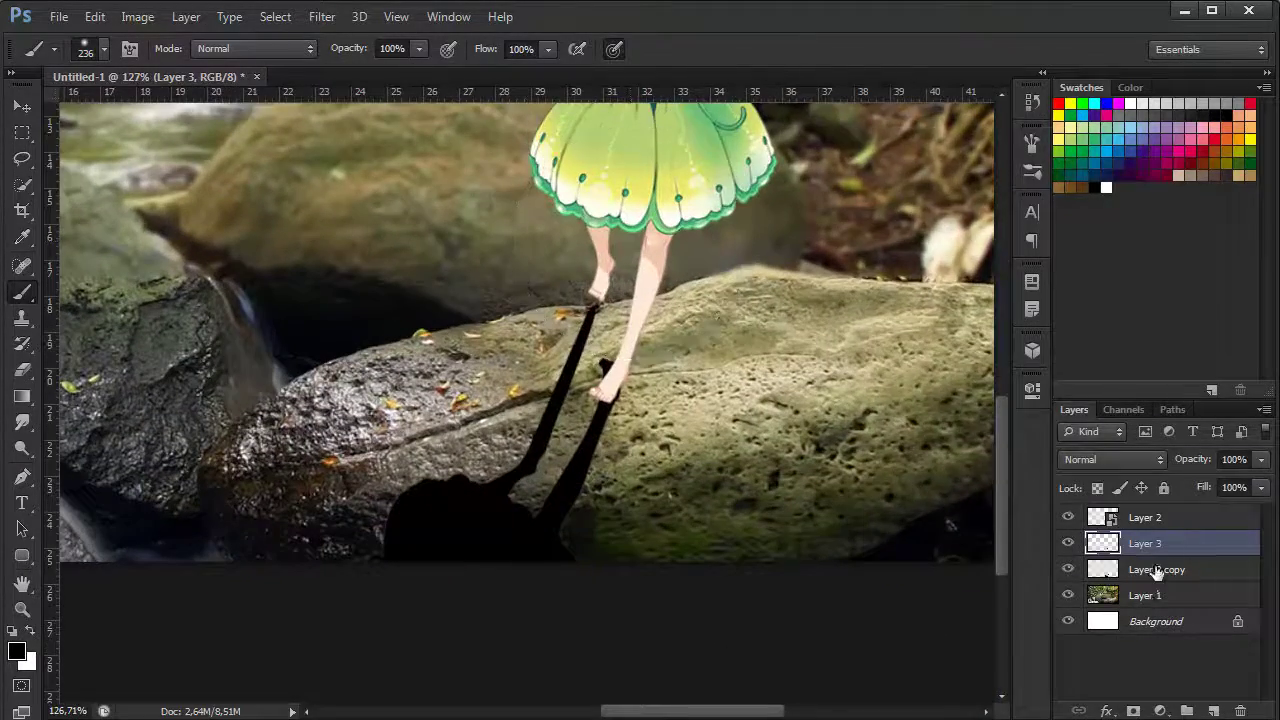
left_click(1157, 569)
key("Delete")
scroll(520, 330, "down", 4)
left_click(321, 16)
left_click(665, 359)
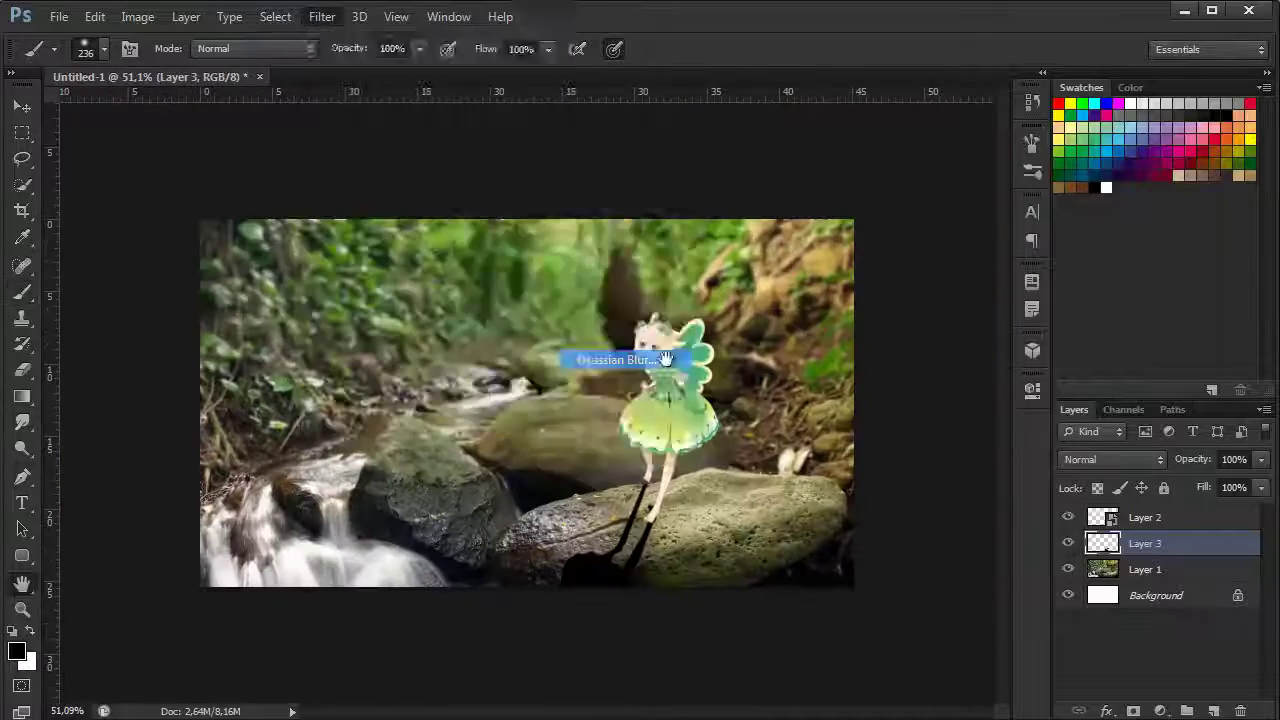
left_click(736, 175)
scroll(971, 534, "up", 1)
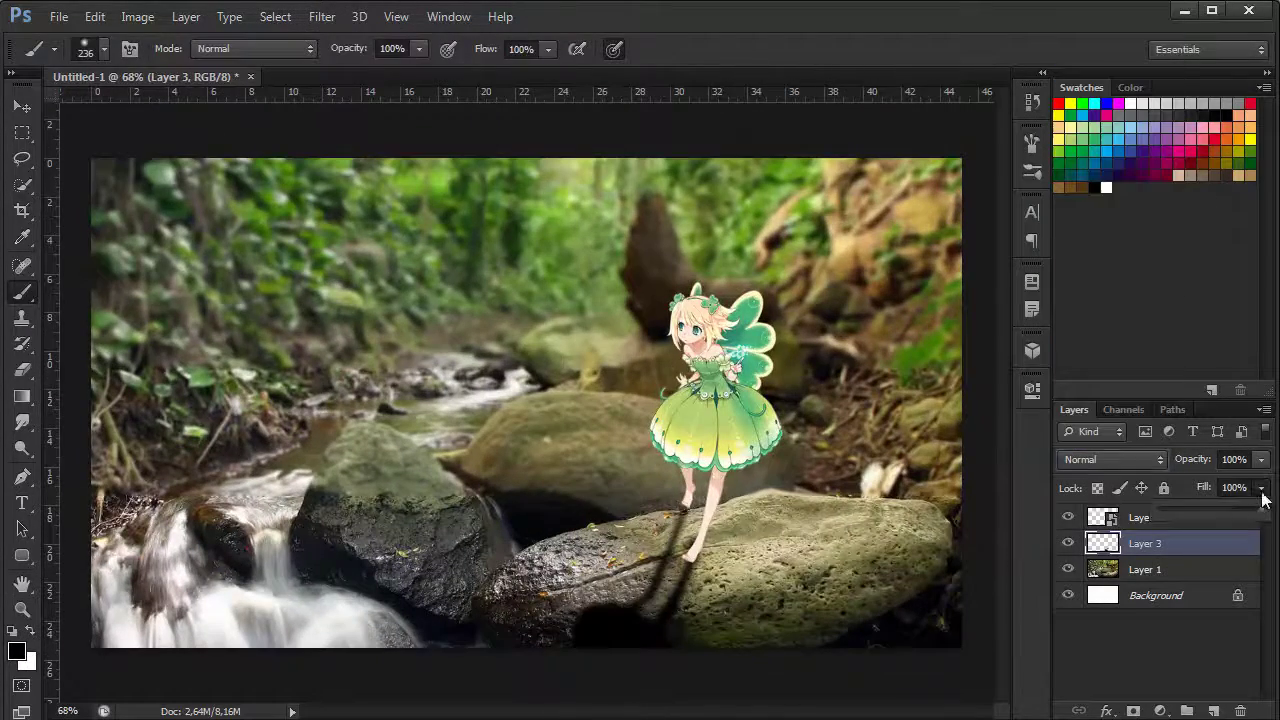
scroll(867, 428, "down", 1)
scroll(867, 428, "up", 1)
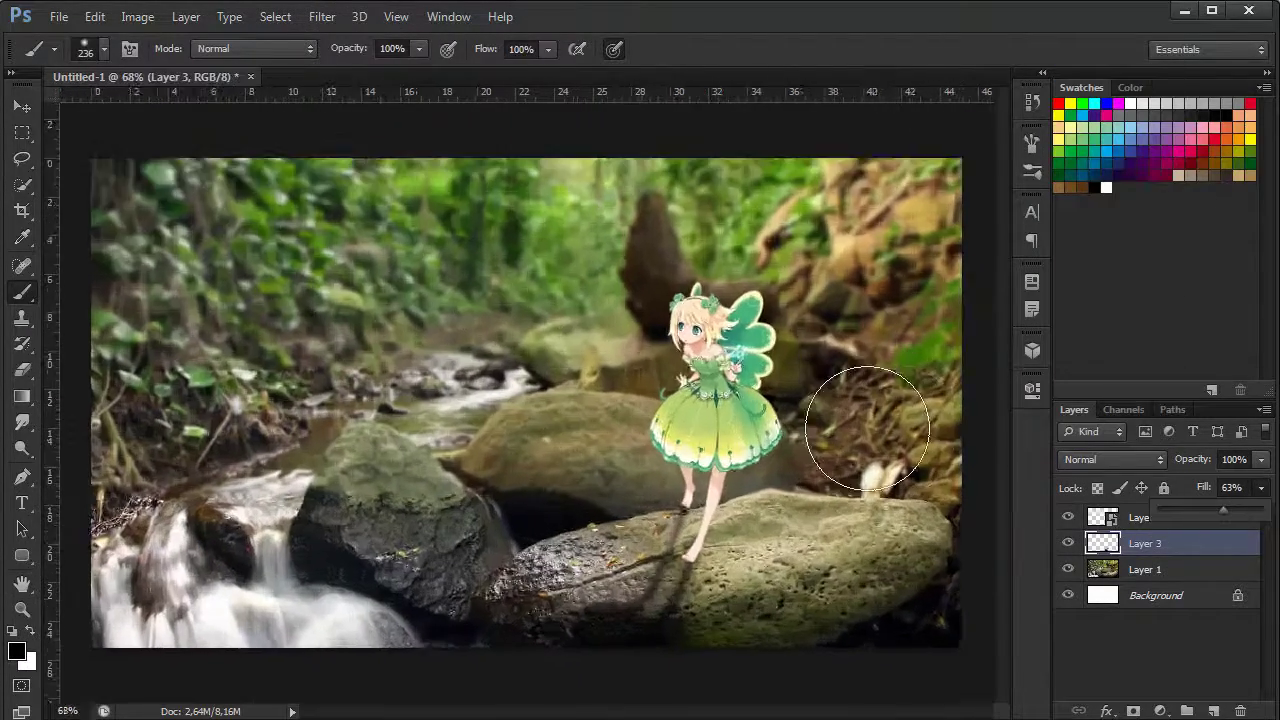
On a new layer, paint a soft bright-yellow glow across the upper right
left_click(16, 651)
left_click(640, 110)
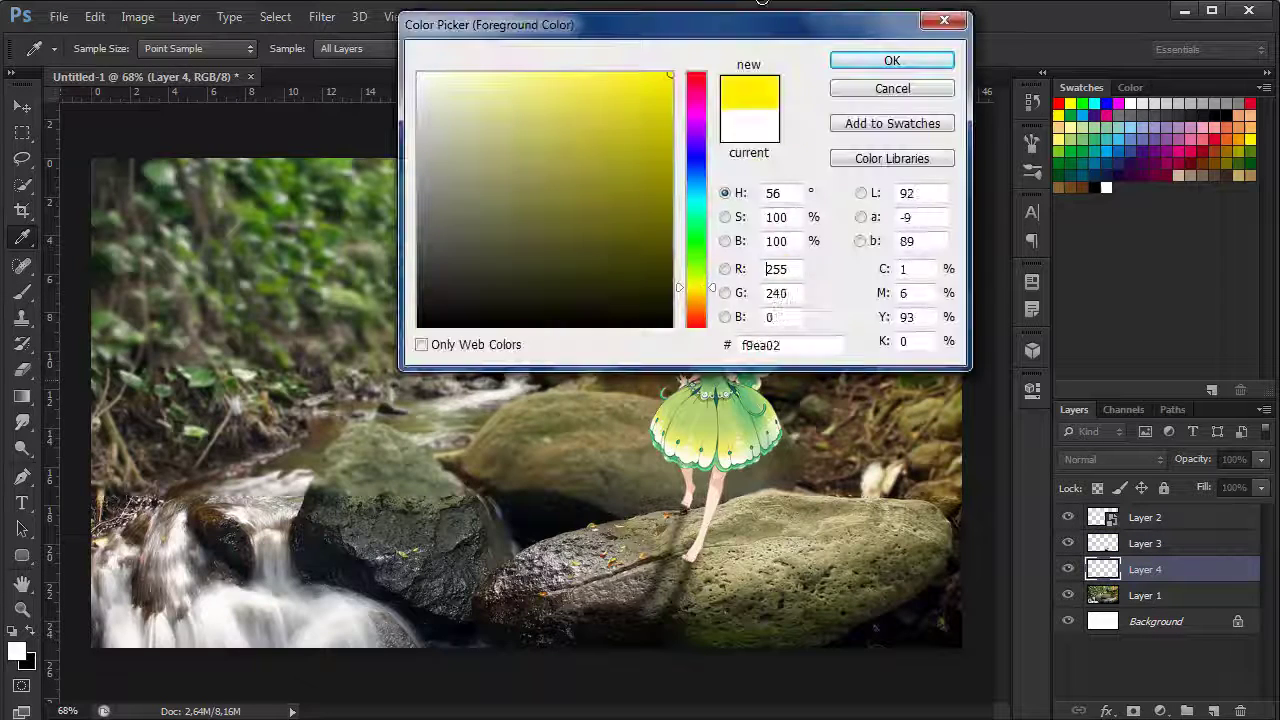
left_click(891, 57)
left_click(103, 48)
left_click_drag(700, 180, 700, 206)
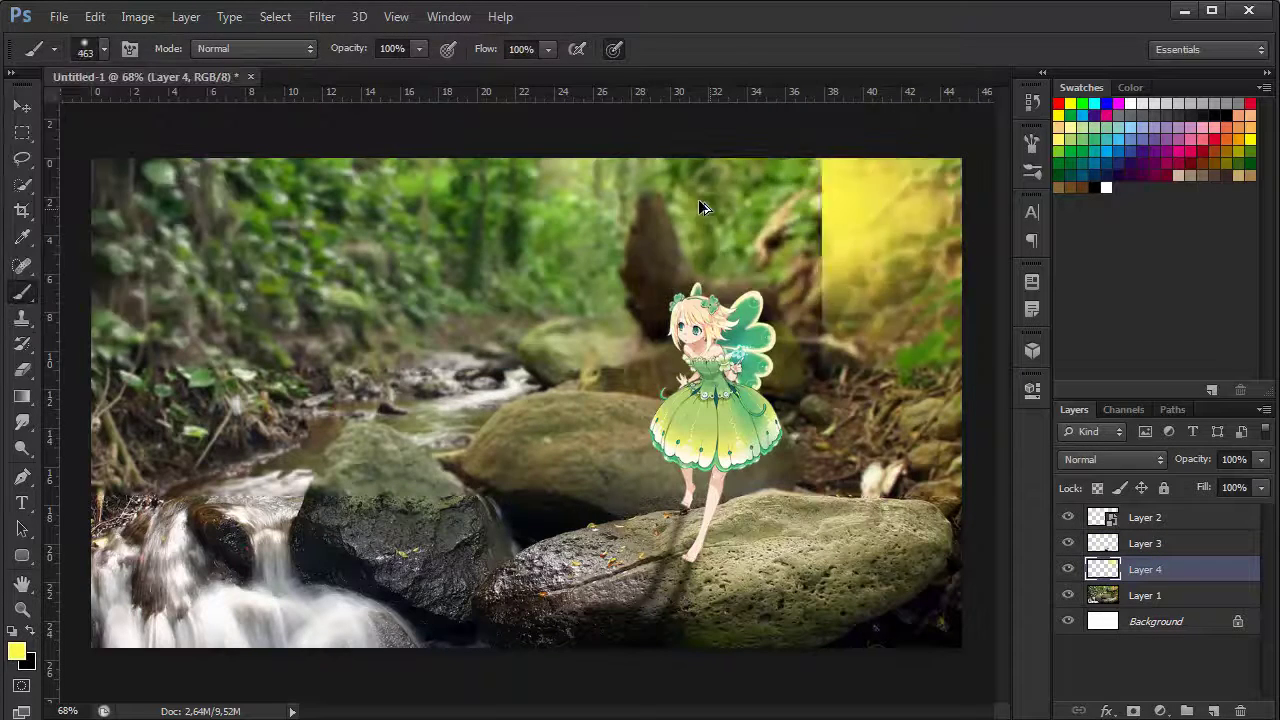
key("ctrl+z")
left_click(103, 48)
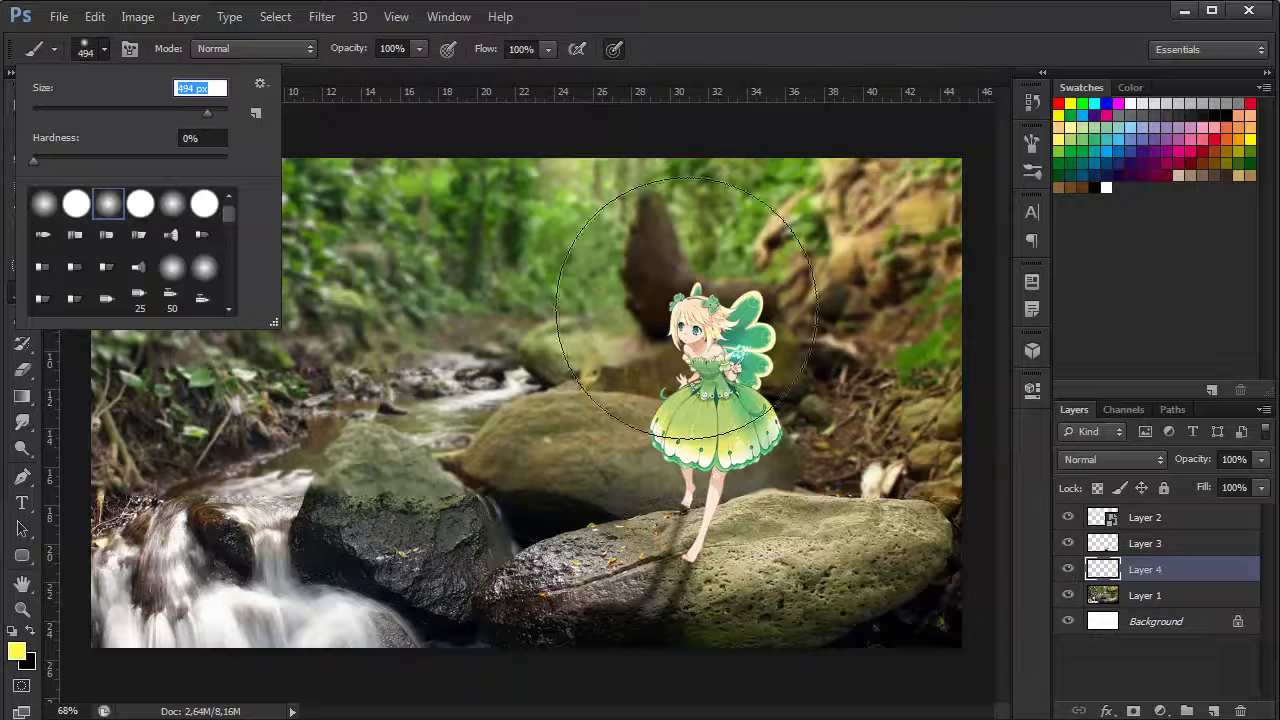
left_click(1072, 568)
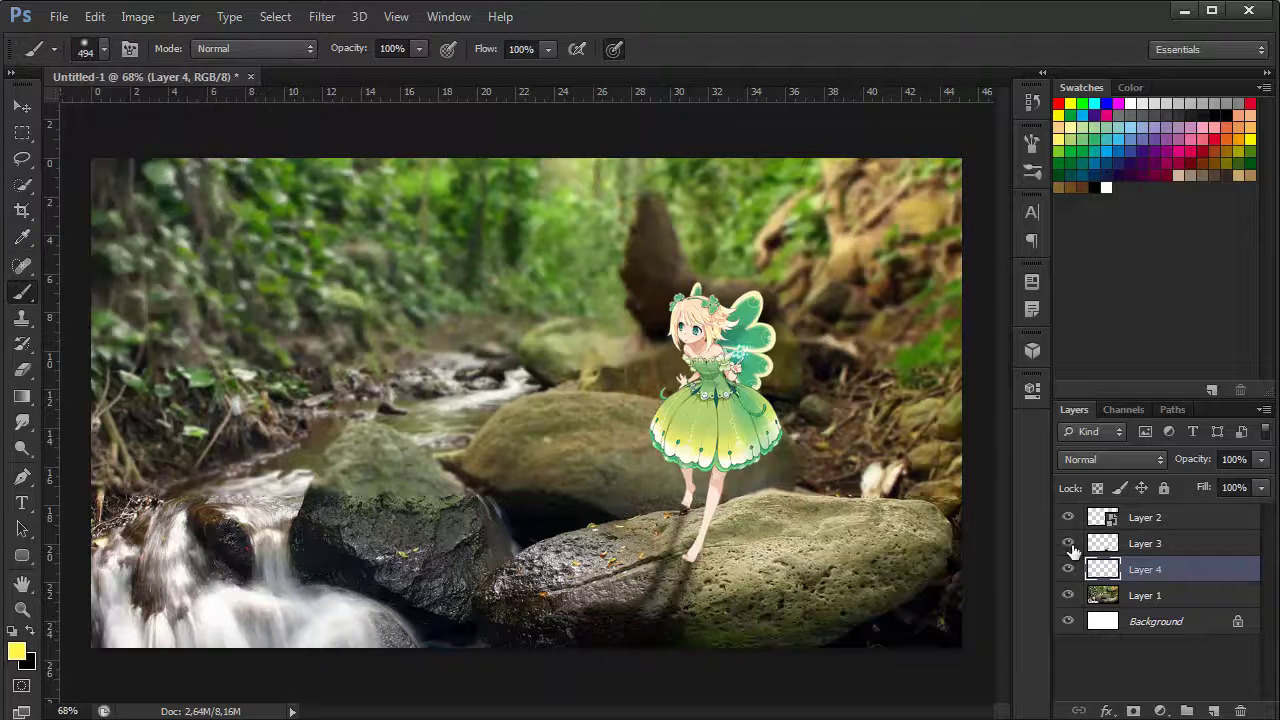
left_click_drag(1145, 569, 1145, 510)
left_click_drag(800, 160, 920, 180)
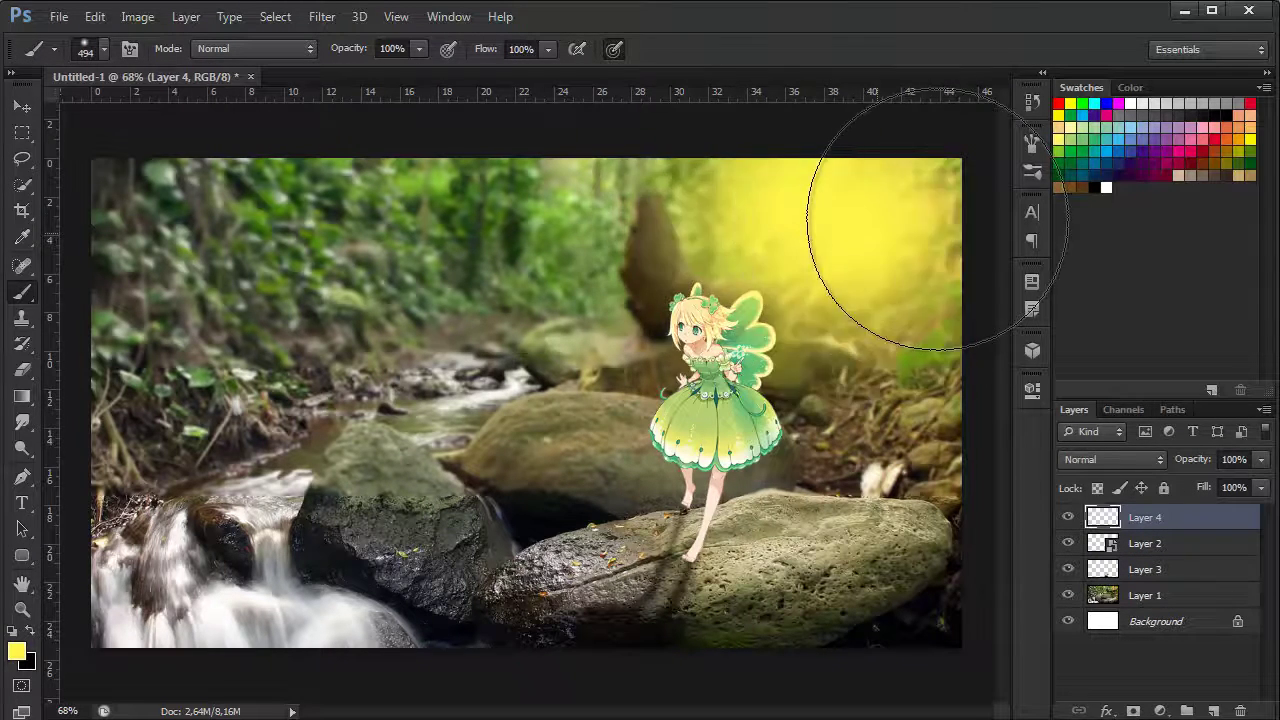
Set the glow layer's blend mode to Screen and its fill to 66%
left_click(1112, 459)
left_click(1110, 190)
left_click_drag(1261, 487, 1226, 520)
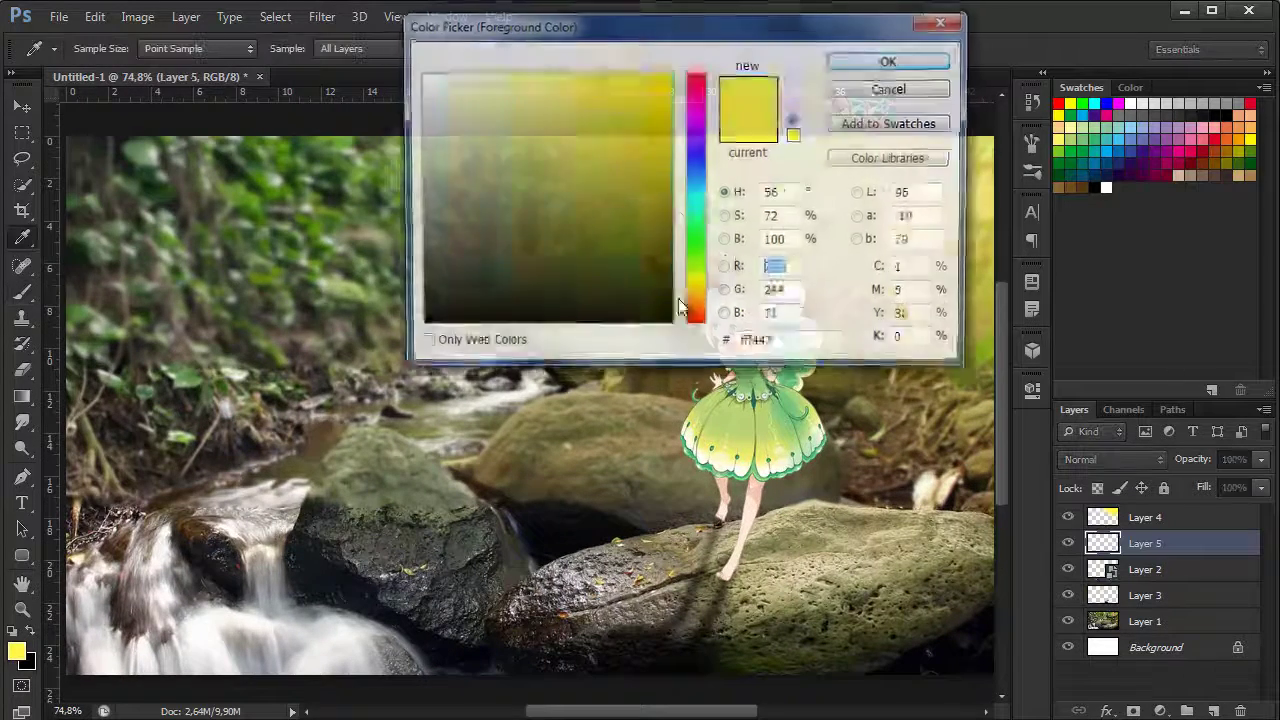
Brush a cyan glow at the fairy's hand and blend that layer as Screen
left_click(696, 205)
left_click(888, 61)
key("b")
left_click(85, 48)
left_click(778, 352)
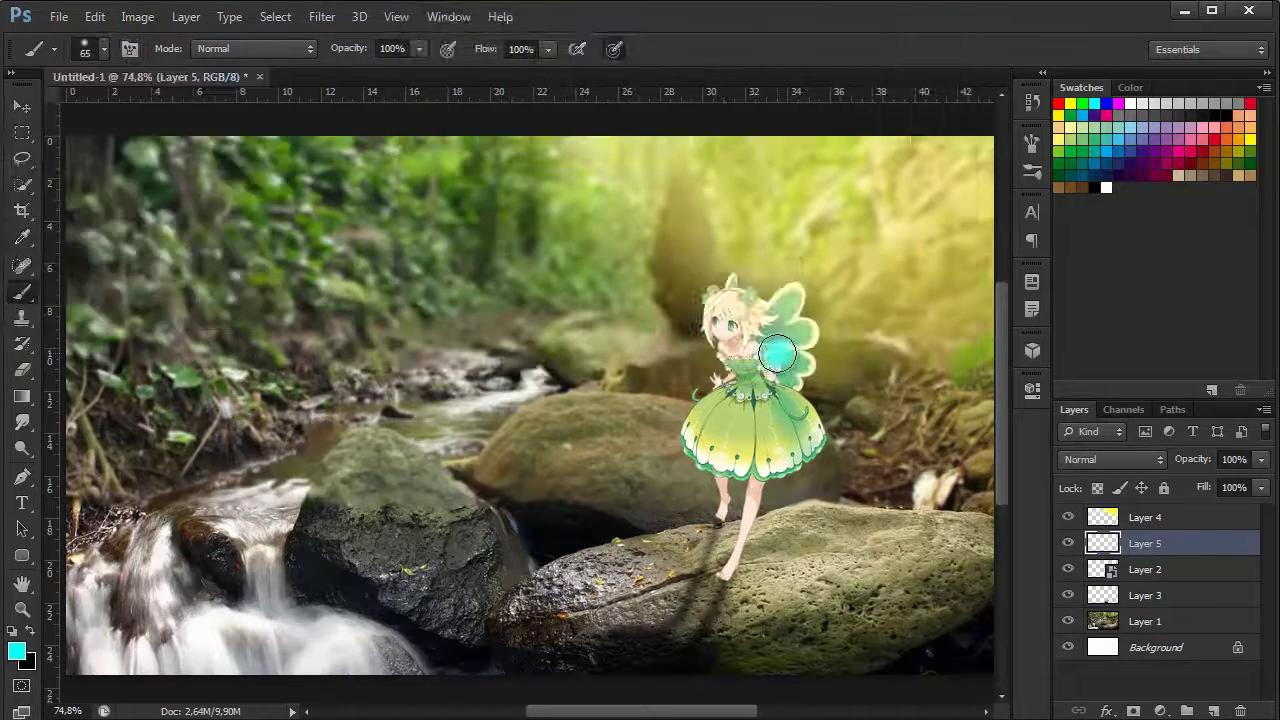
left_click(1088, 459)
left_click(1080, 115)
Zoom to 100% and duplicate the cyan glow layer, blending the copy as Overlay
key("v")
key("ctrl+plus")
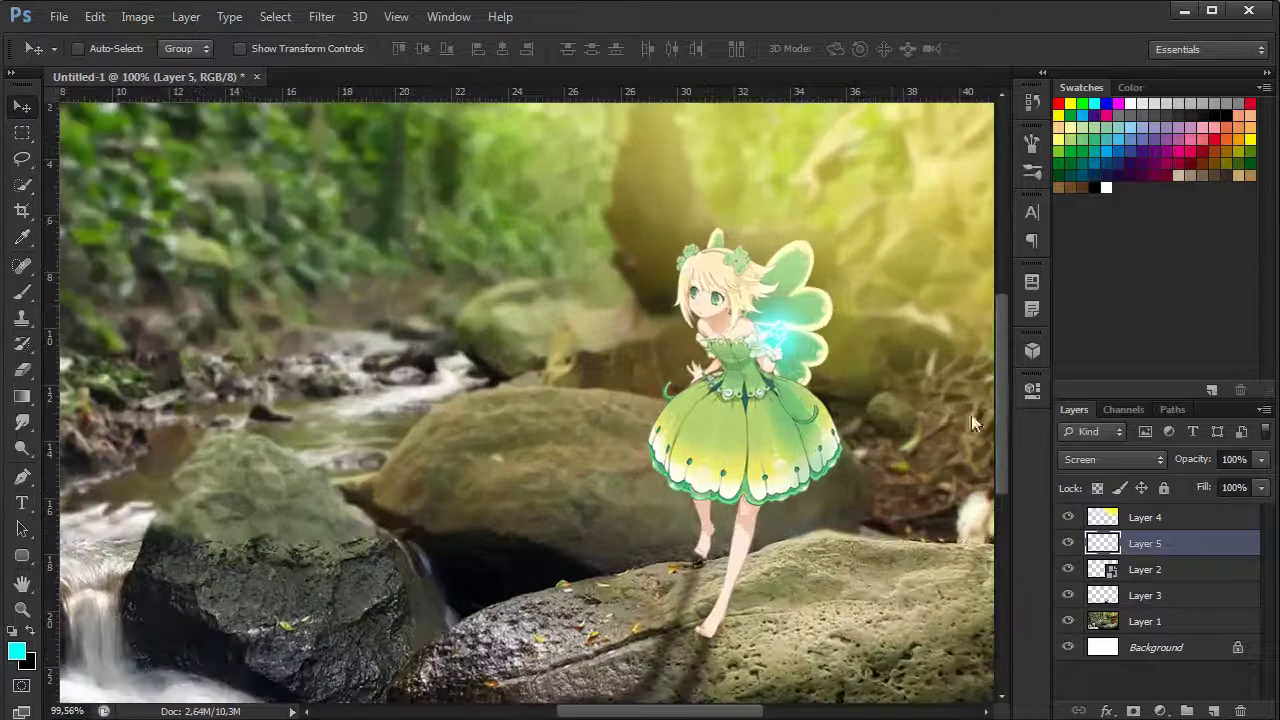
scroll(1007, 462, "up", 3)
left_click_drag(1158, 558, 1158, 562)
left_click(1110, 459)
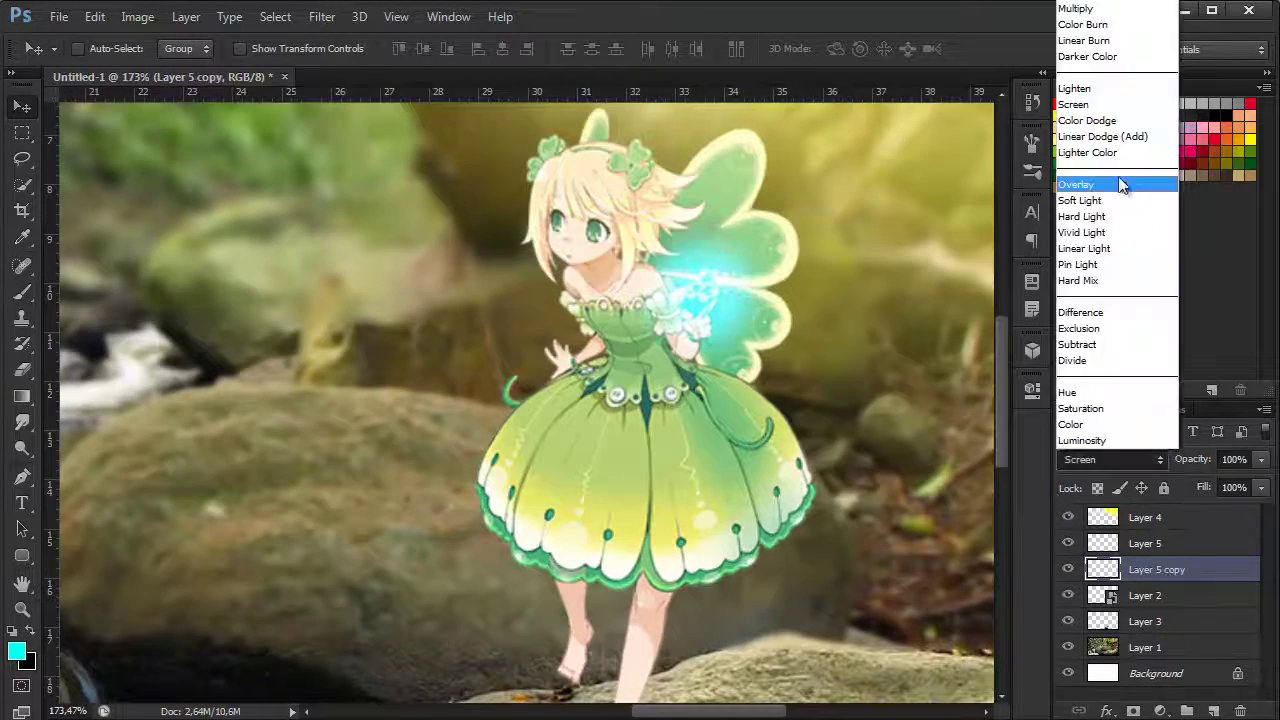
left_click(1120, 180)
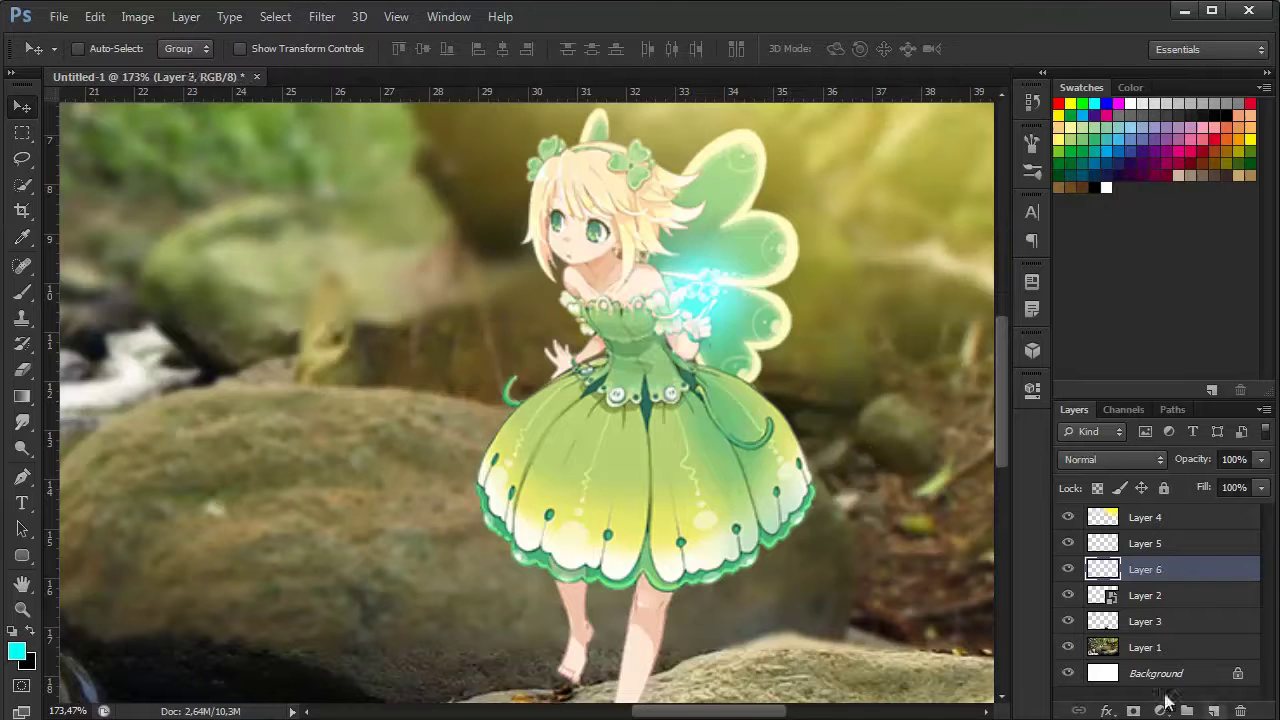
Paint a broader cyan glow by the hand in Overlay and stack it above the fairy
right_click(156, 98)
left_click(722, 310)
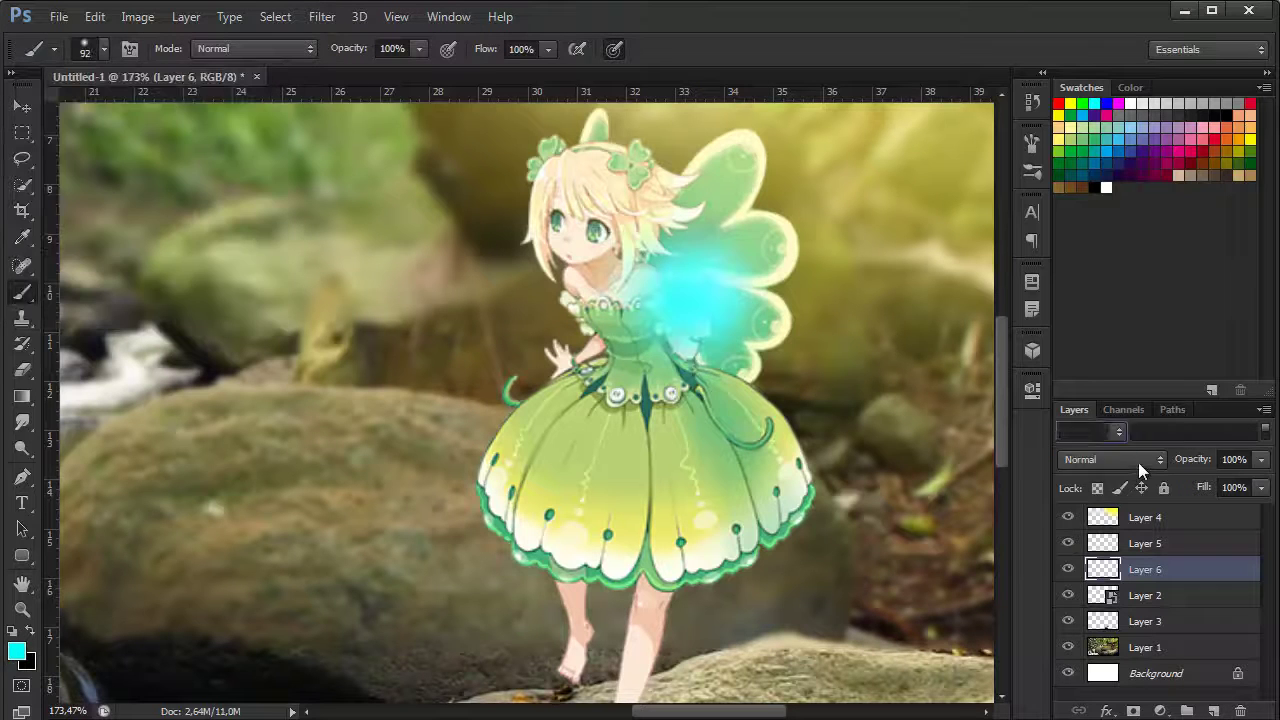
left_click(1138, 459)
left_click(1120, 180)
left_click_drag(1185, 600, 1185, 598)
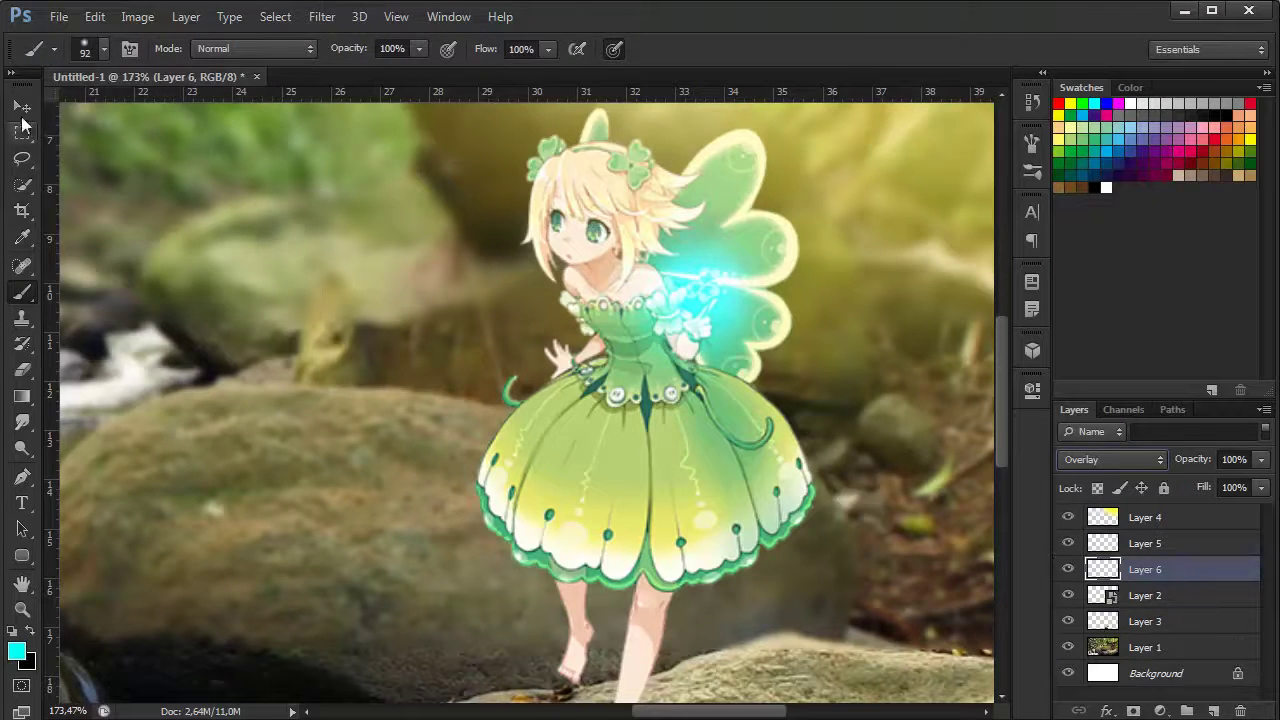
left_click(22, 106)
scroll(343, 286, "down", 5)
scroll(578, 318, "down", 1)
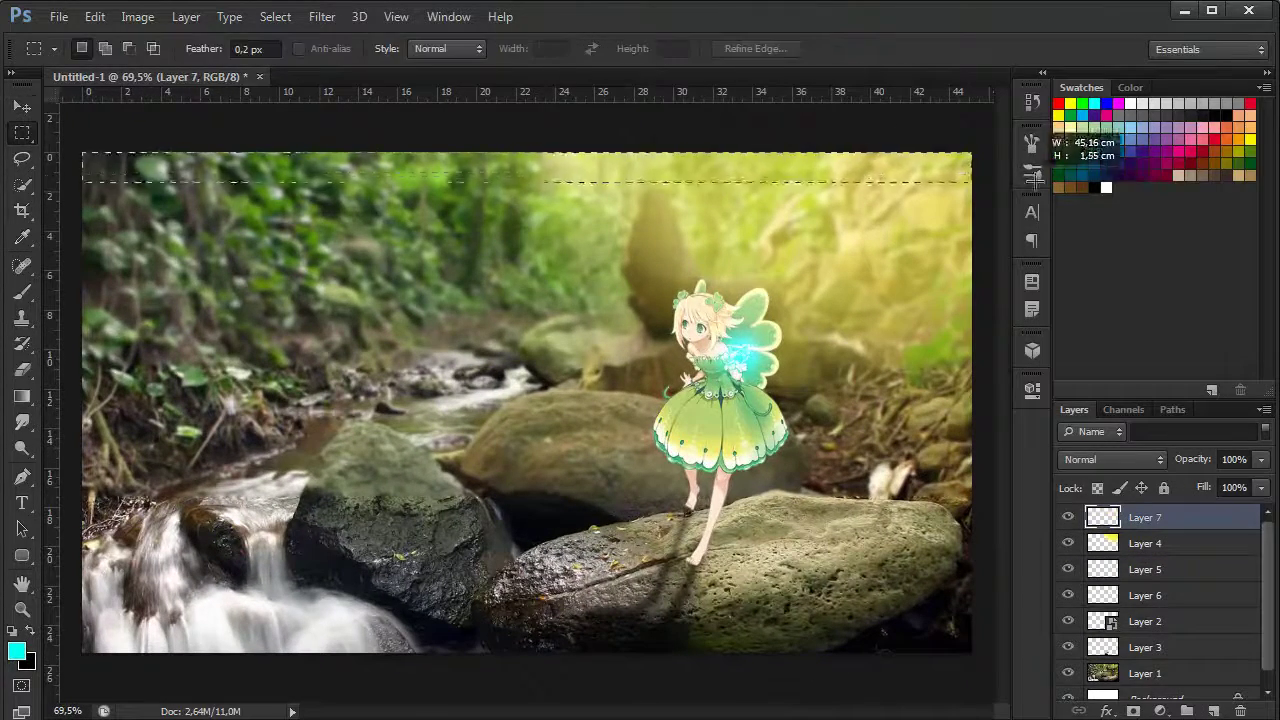
Copy the black top bar down to the bottom edge and merge both bars onto Layer 7
key("b")
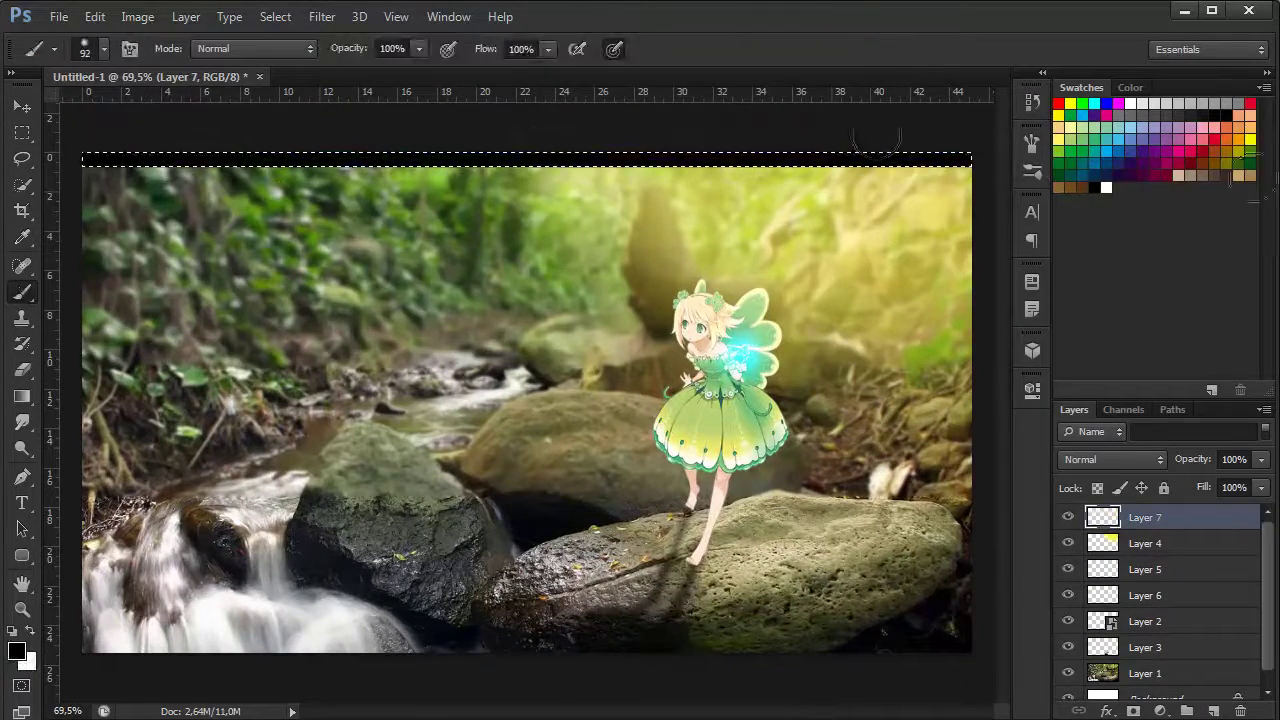
left_click_drag(1200, 535, 1200, 540)
key("v")
left_click_drag(520, 160, 421, 655)
scroll(421, 655, "up", 5)
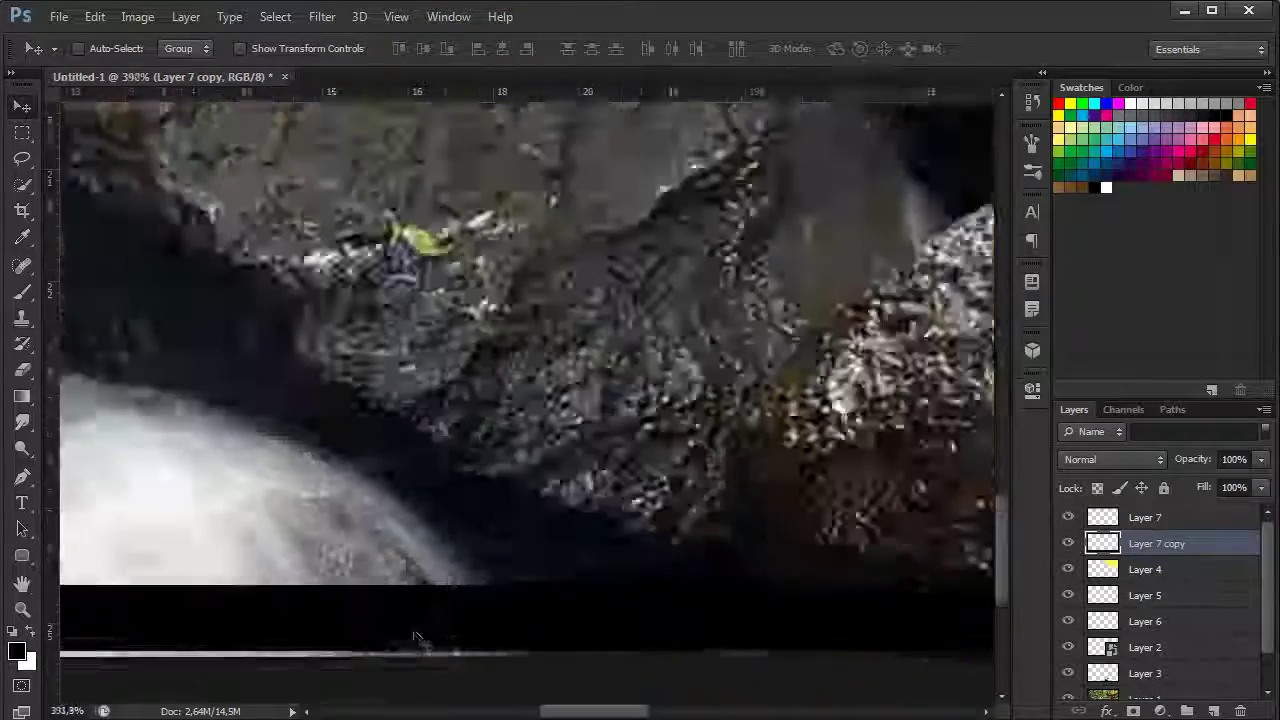
scroll(443, 600, "down", 10)
scroll(914, 549, "up", 2)
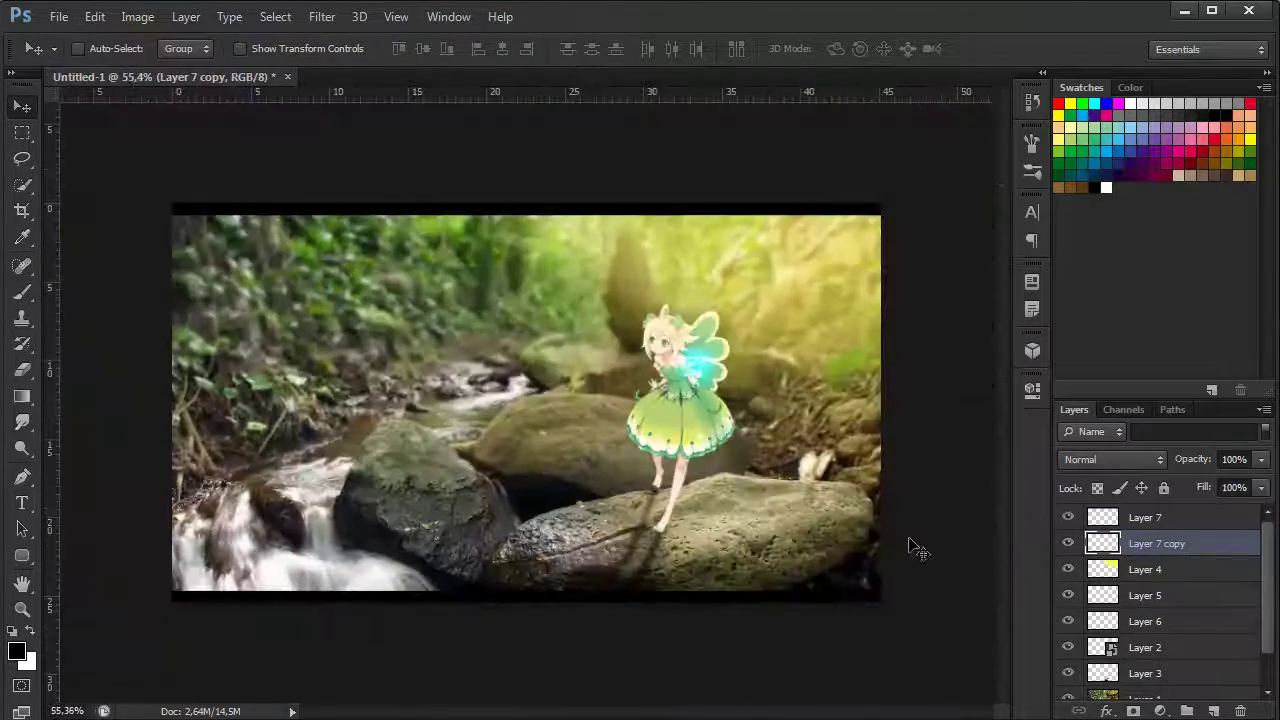
key("Delete")
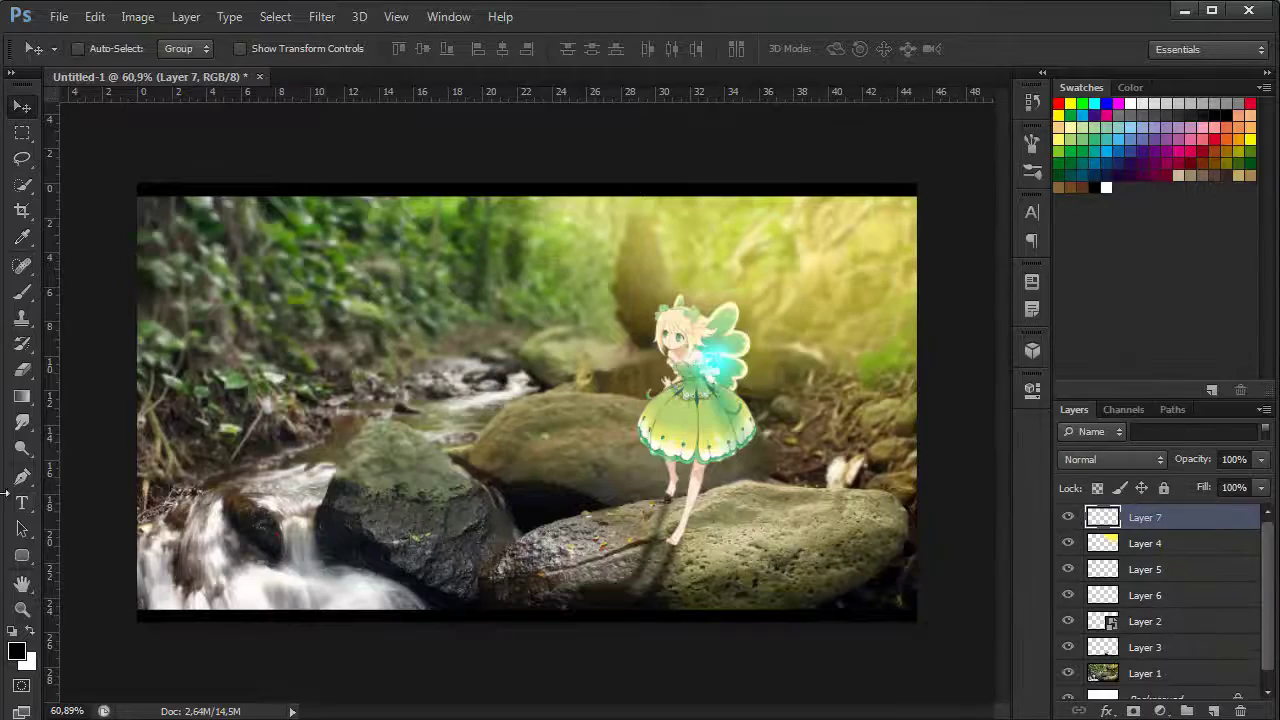
scroll(1014, 534, "up", 1)
scroll(1014, 534, "up", 1)
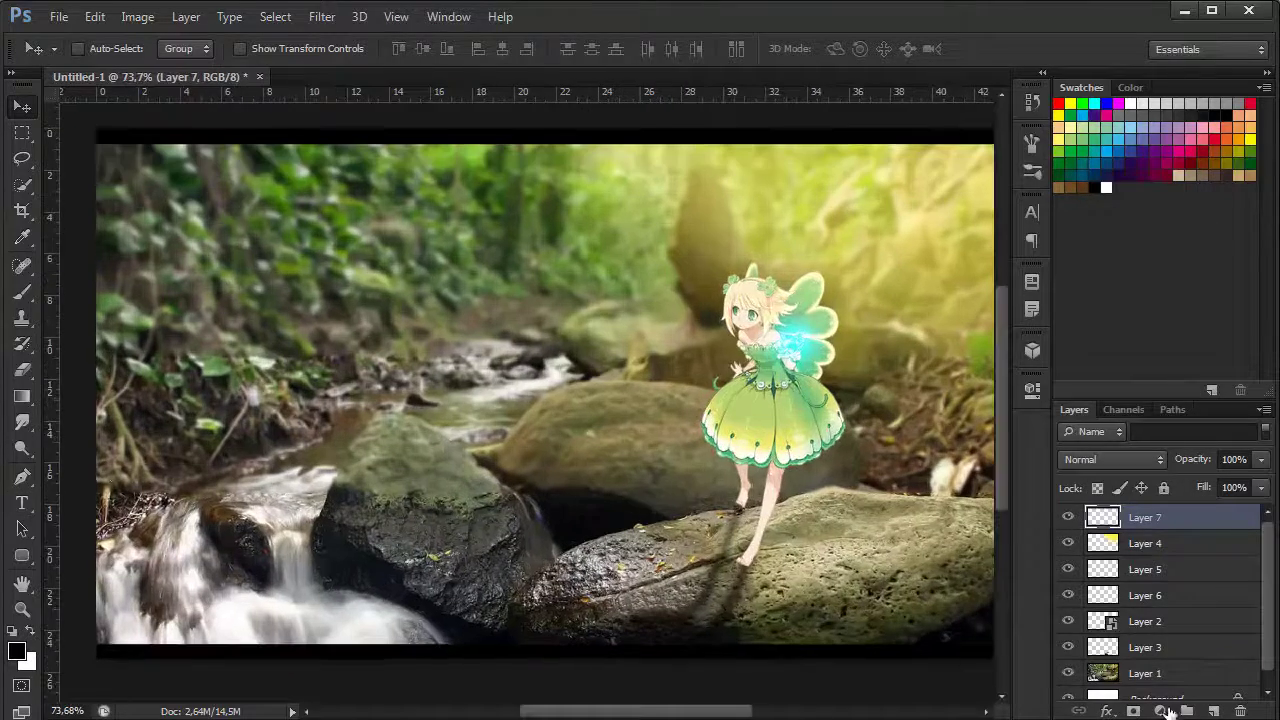
Add a first Gradient Map adjustment layer blended as Soft Light
left_click(1160, 711)
left_click(1200, 680)
left_click(891, 425)
left_click(1112, 459)
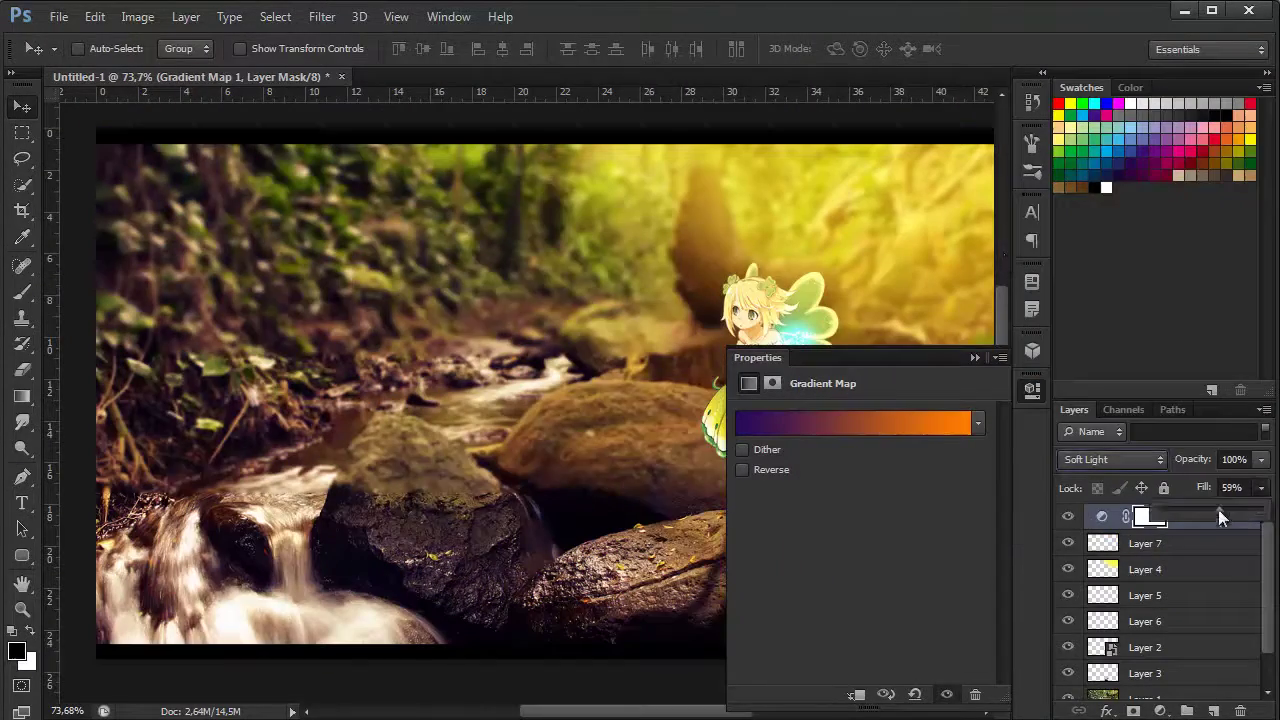
Add a second black-to-white Gradient Map blended as Soft Light
left_click(1160, 711)
left_click(1200, 671)
left_click(851, 423)
left_click(1223, 91)
left_click(1112, 459)
left_click(1114, 408)
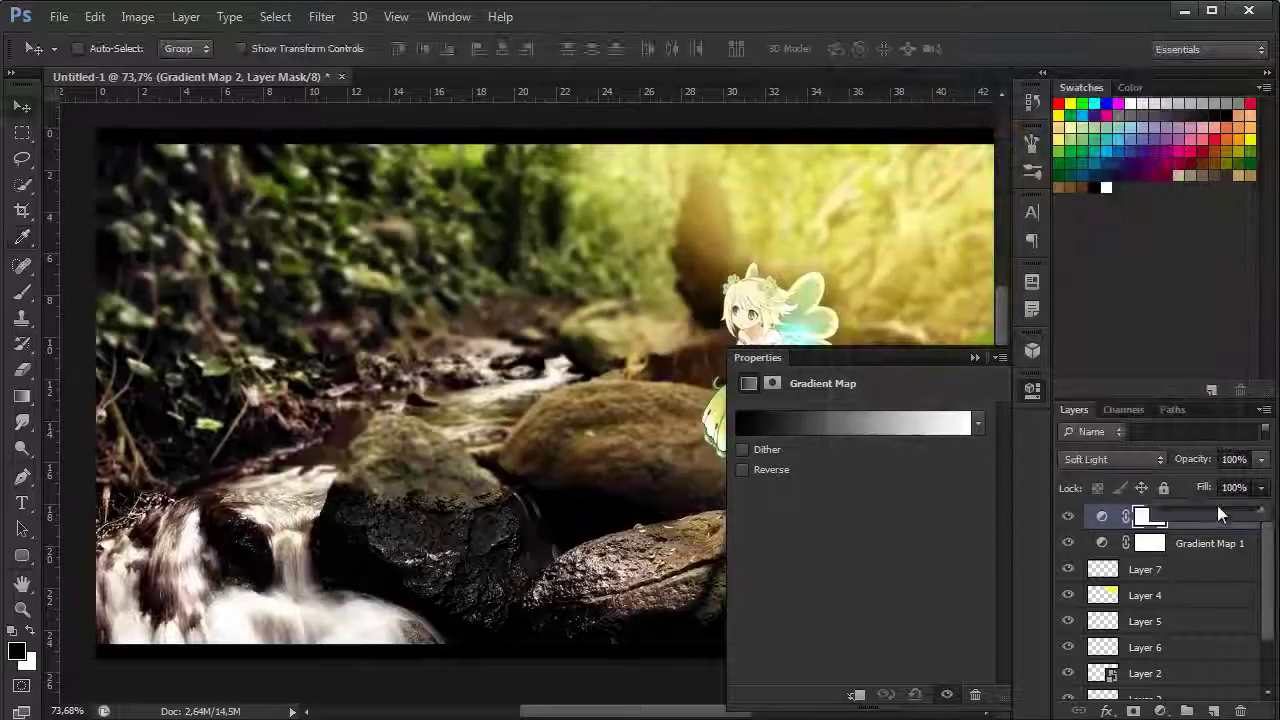
Add a third Gradient Map from the Blue, Red, Yellow preset with its left stop set to grey
left_click(1160, 711)
left_click(1200, 671)
left_click(851, 423)
left_click(1001, 117)
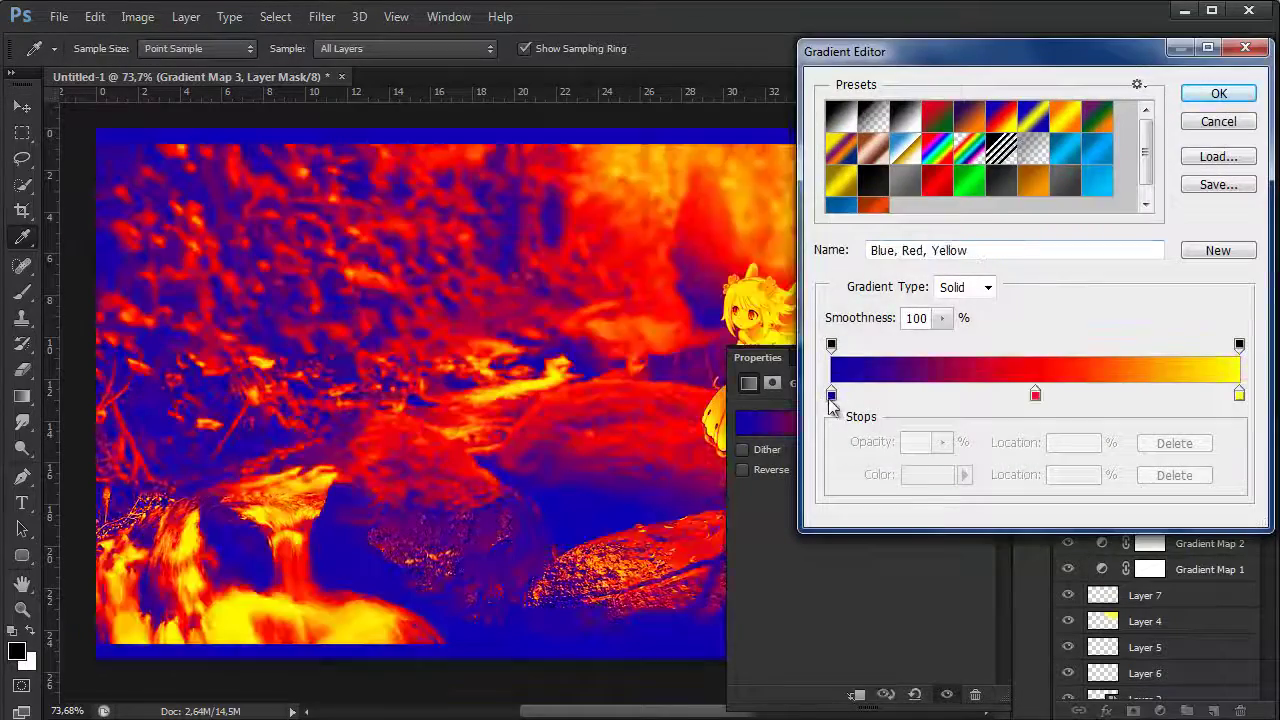
double_click(831, 395)
left_click(892, 60)
Make the third map's middle stop bright green and blend it as Soft Light
double_click(1035, 393)
left_click(695, 249)
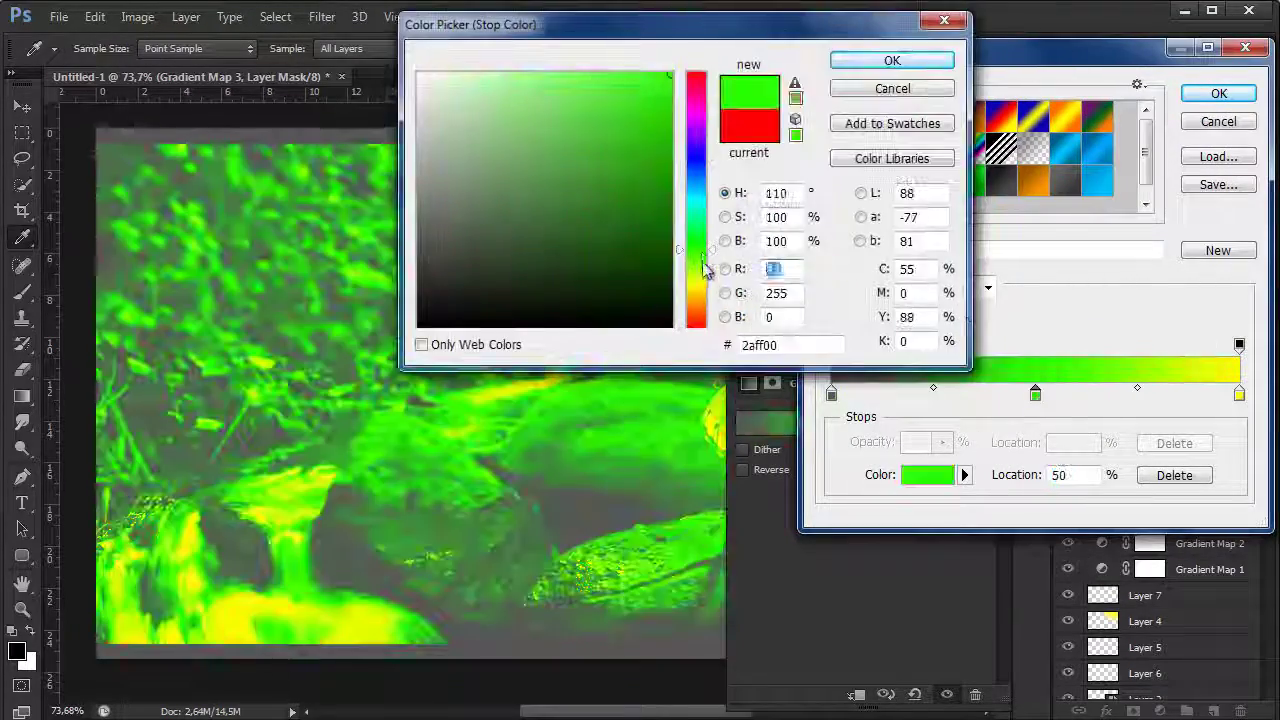
left_click(892, 60)
left_click(1219, 93)
left_click(1112, 459)
left_click(1104, 207)
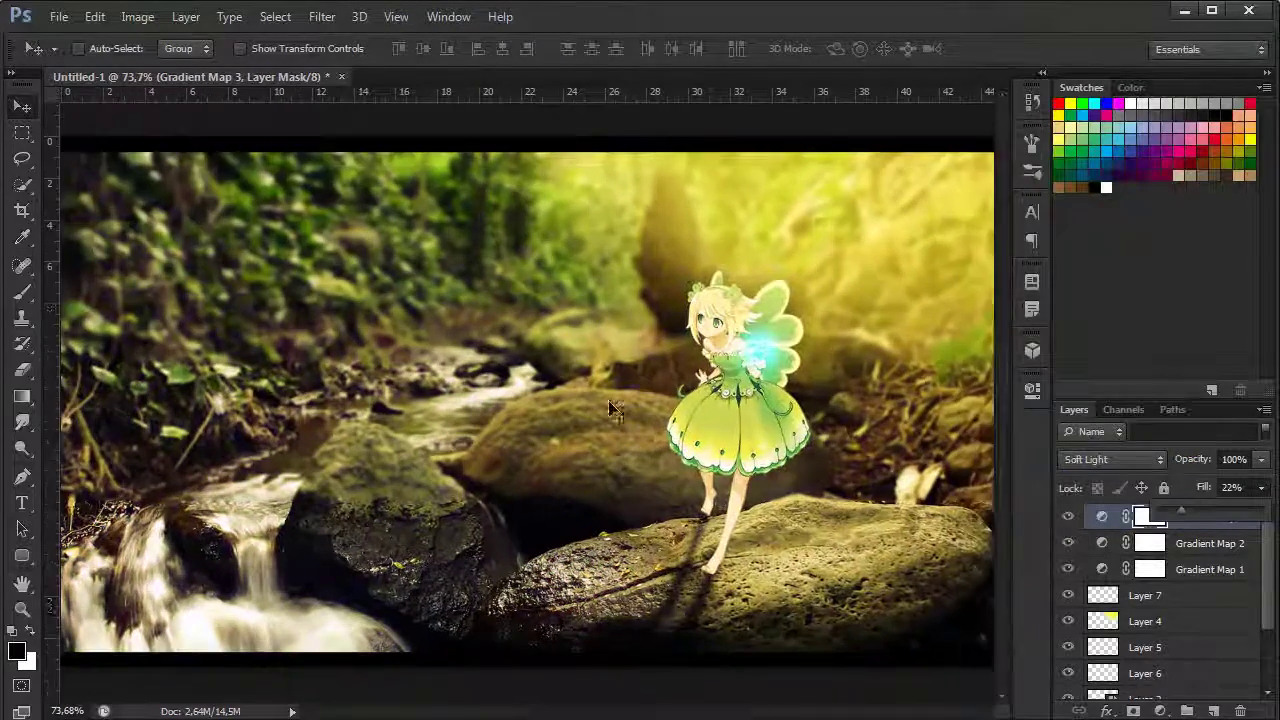
scroll(905, 425, "up", 3)
Write FAIRY at 24 pt and move it beside the fairy
left_click(1145, 621)
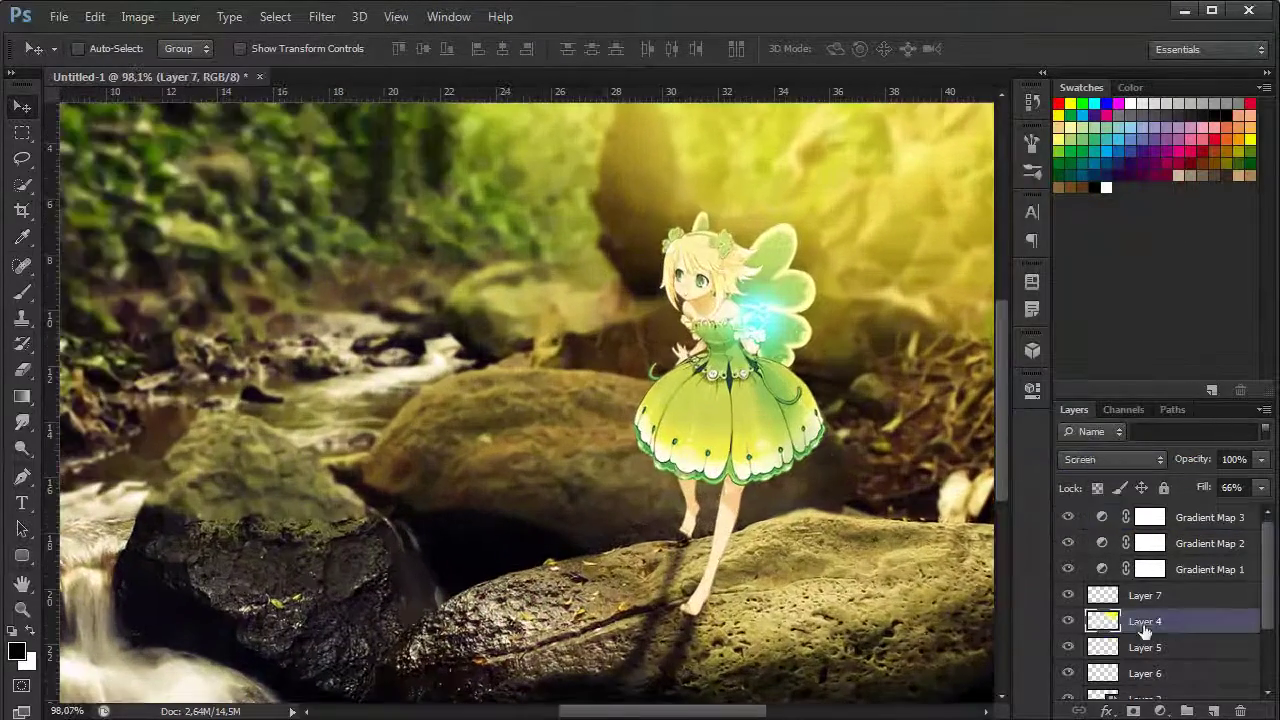
key("t")
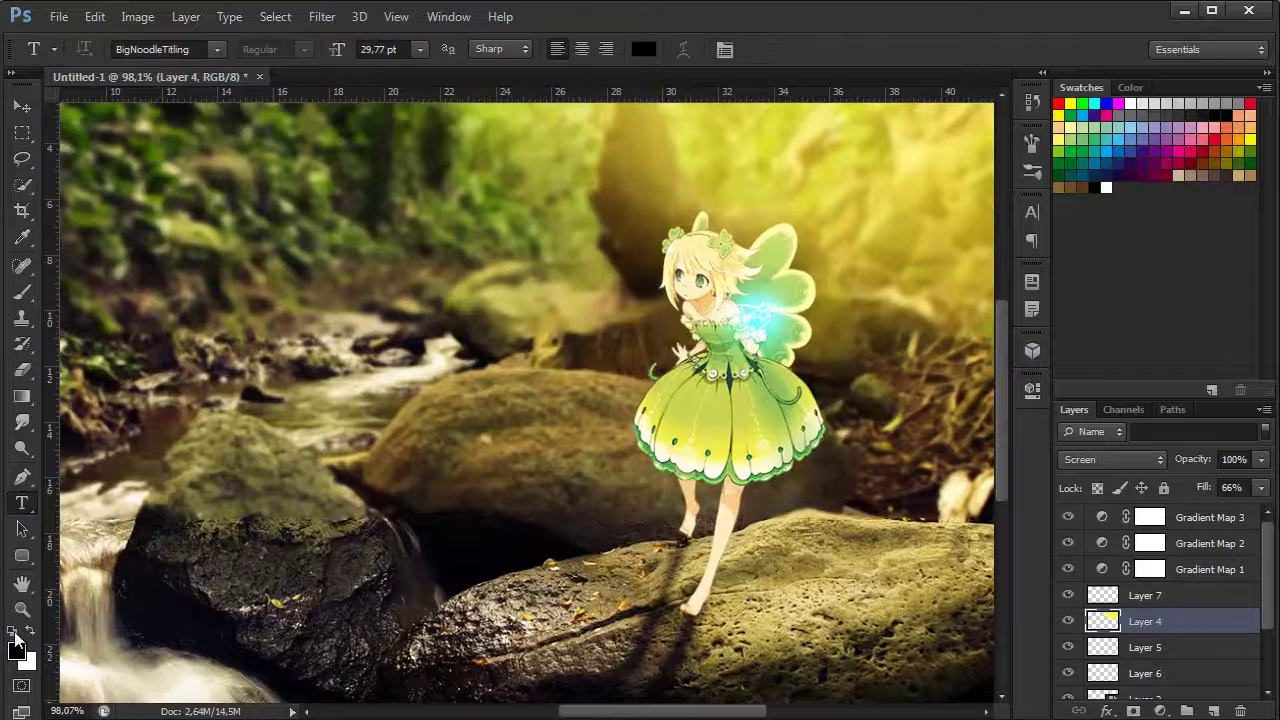
type("FAIRY")
left_click(420, 49)
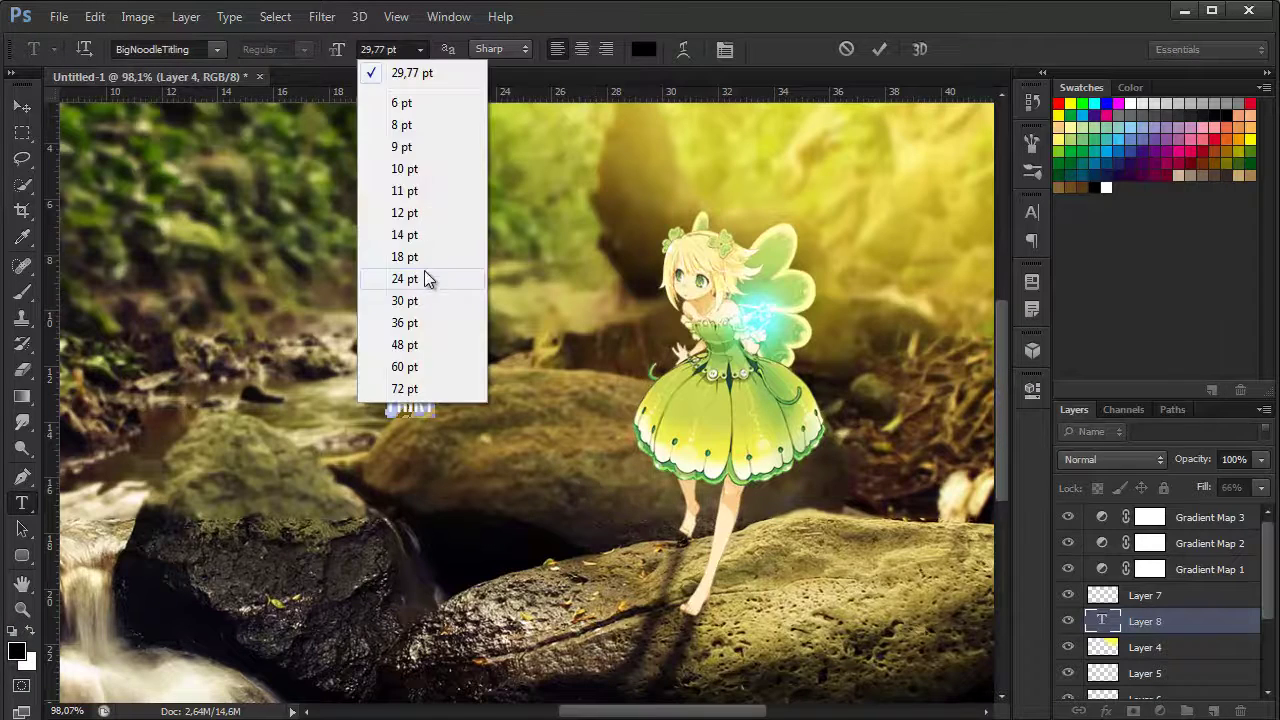
left_click(428, 277)
left_click(22, 105)
left_click_drag(420, 429, 600, 370)
scroll(662, 320, "up", 1)
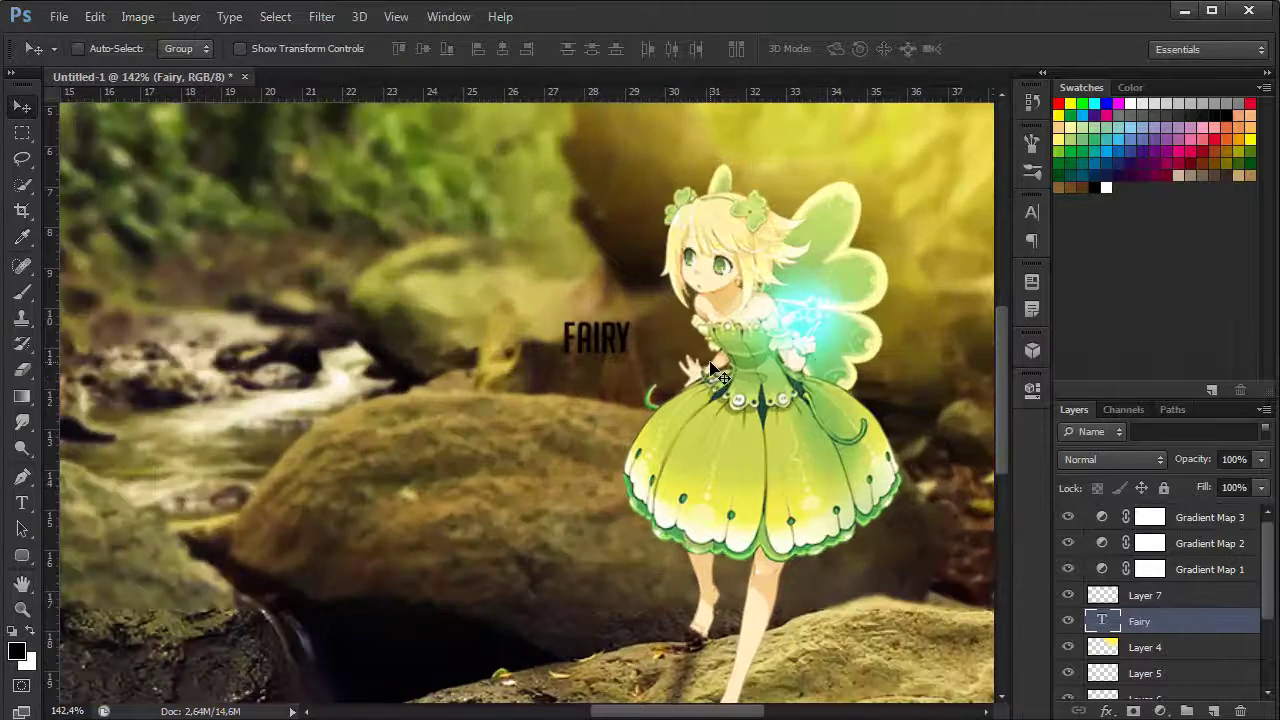
scroll(660, 350, "up", 2)
Give FAIRY a green gradient overlay with a dark green left stop, plus a stroke outline
double_click(1227, 625)
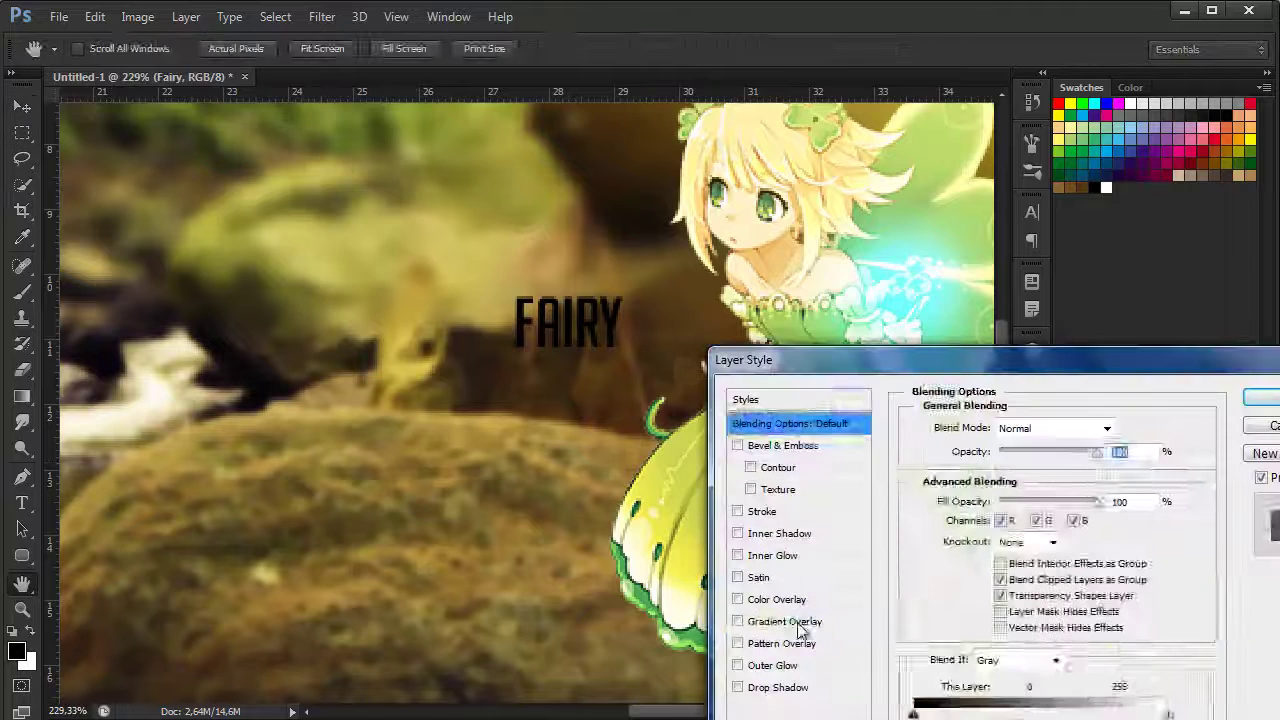
left_click(785, 621)
left_click(1000, 475)
left_click(969, 180)
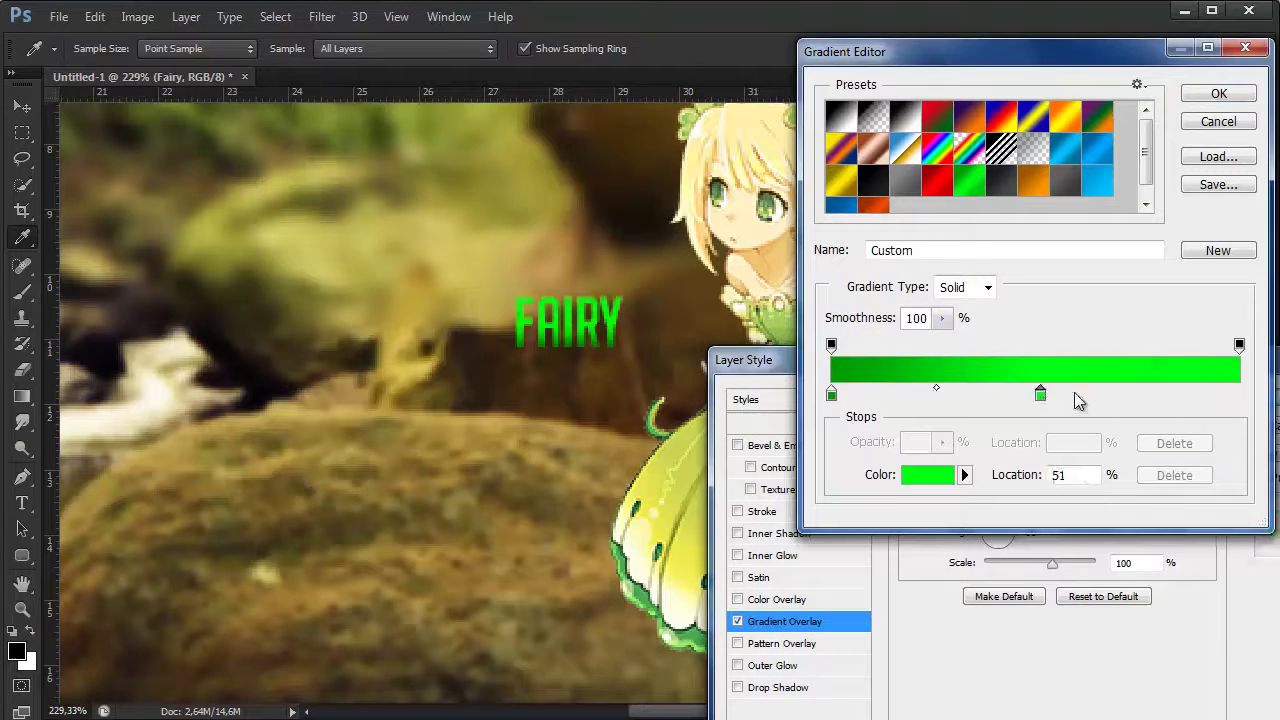
left_click_drag(1040, 395, 1239, 395)
double_click(1239, 395)
left_click(892, 61)
left_click(831, 395)
left_click(928, 475)
left_click(669, 173)
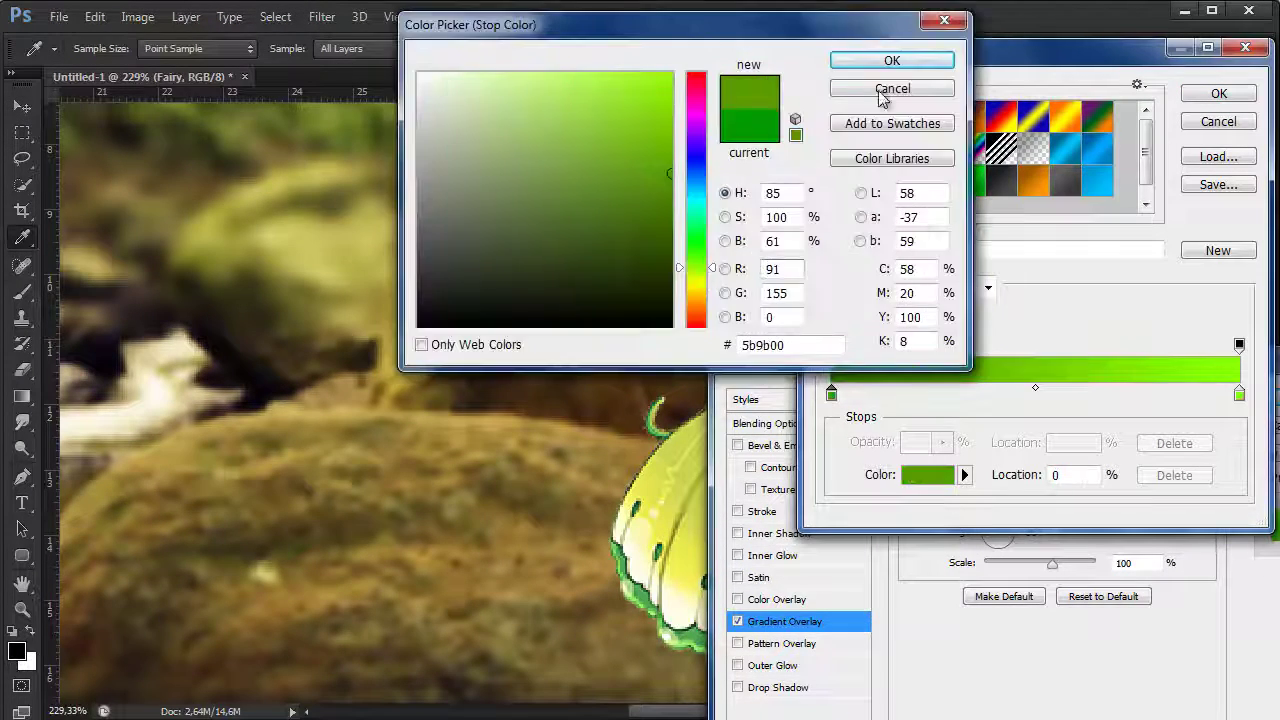
left_click(891, 61)
left_click(1219, 93)
left_click(761, 511)
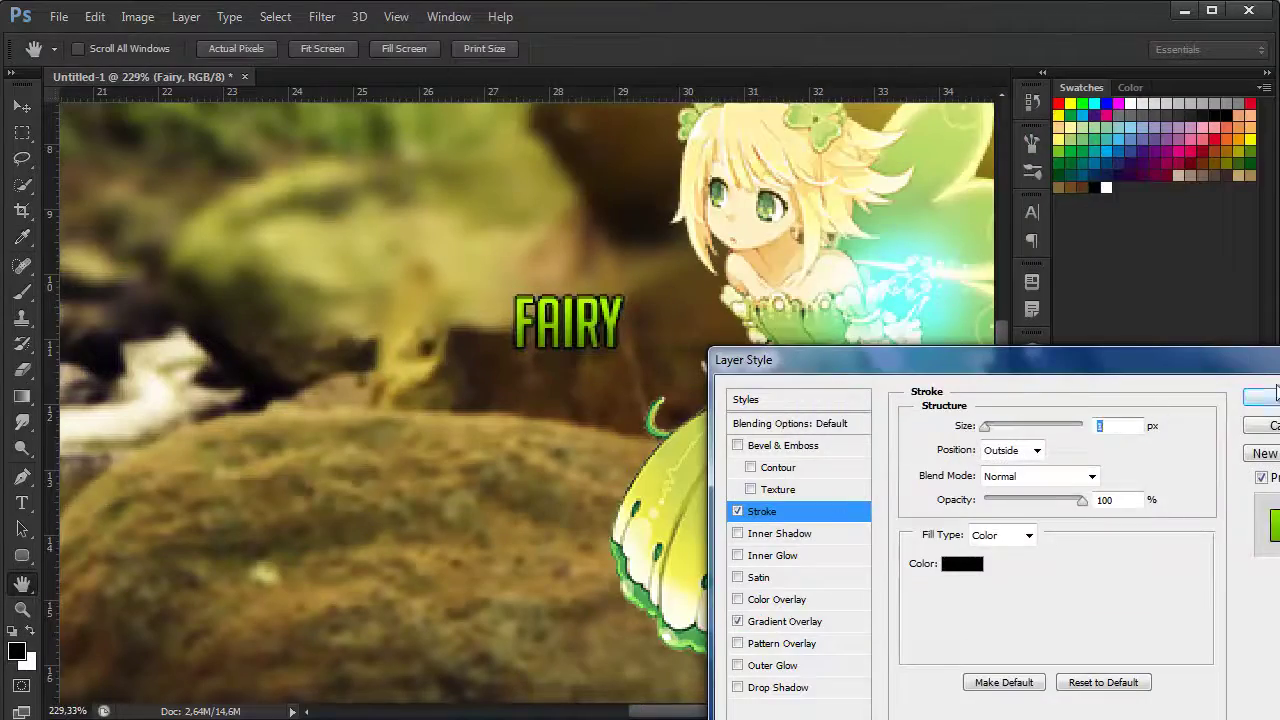
Fill the selection under FAIRY with black to form the underline bar
scroll(740, 419, "up", 5)
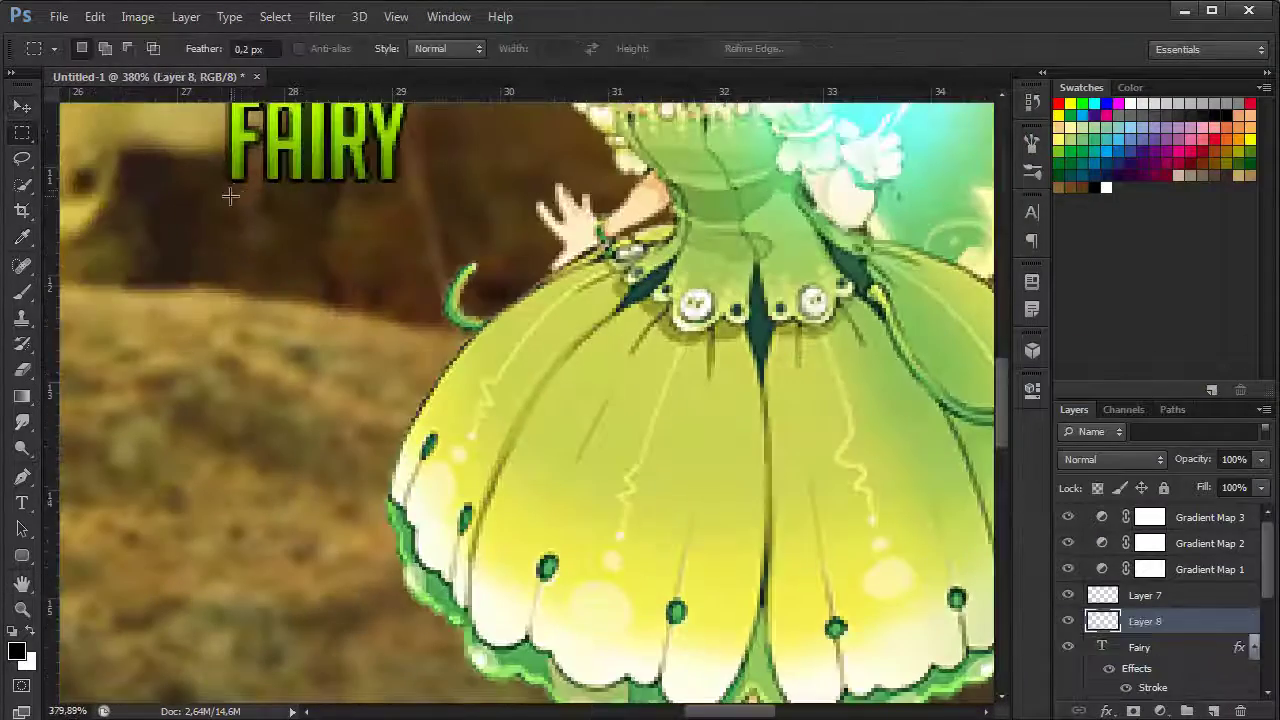
key("alt+BackSpace")
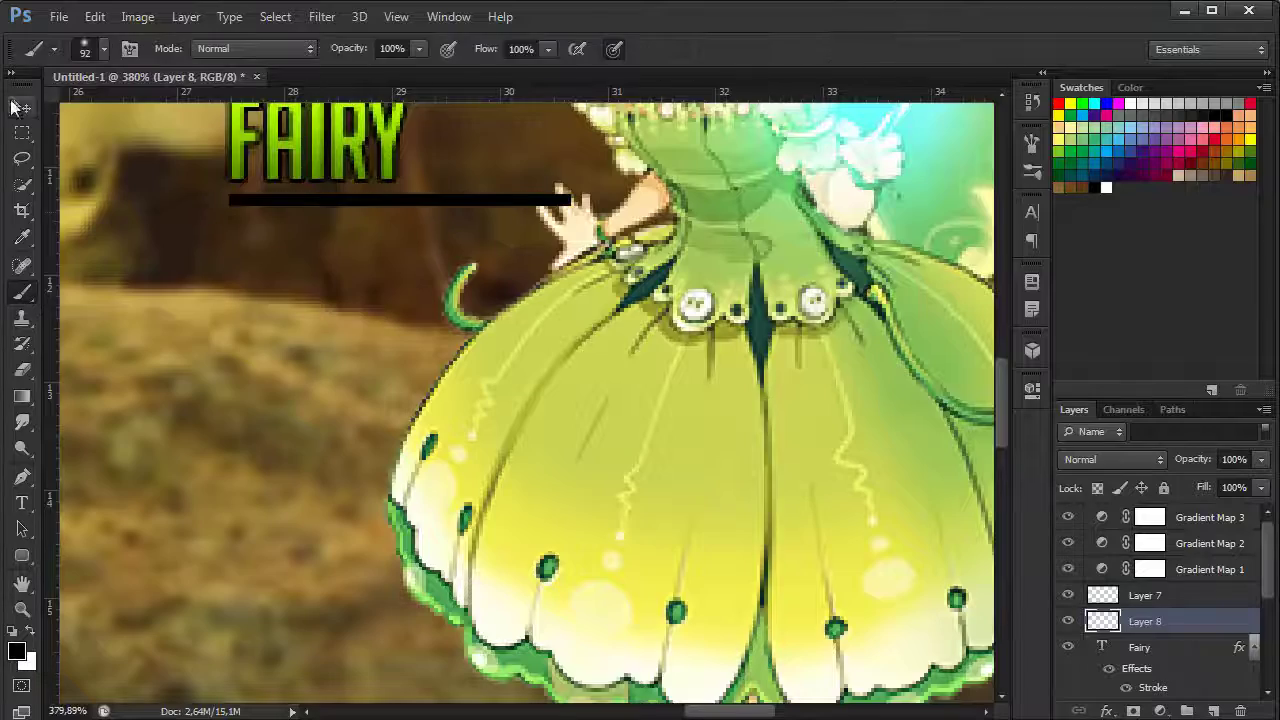
key("ctrl+d")
key("v")
scroll(271, 249, "up", 5)
scroll(620, 472, "down", 5)
scroll(620, 472, "up", 1)
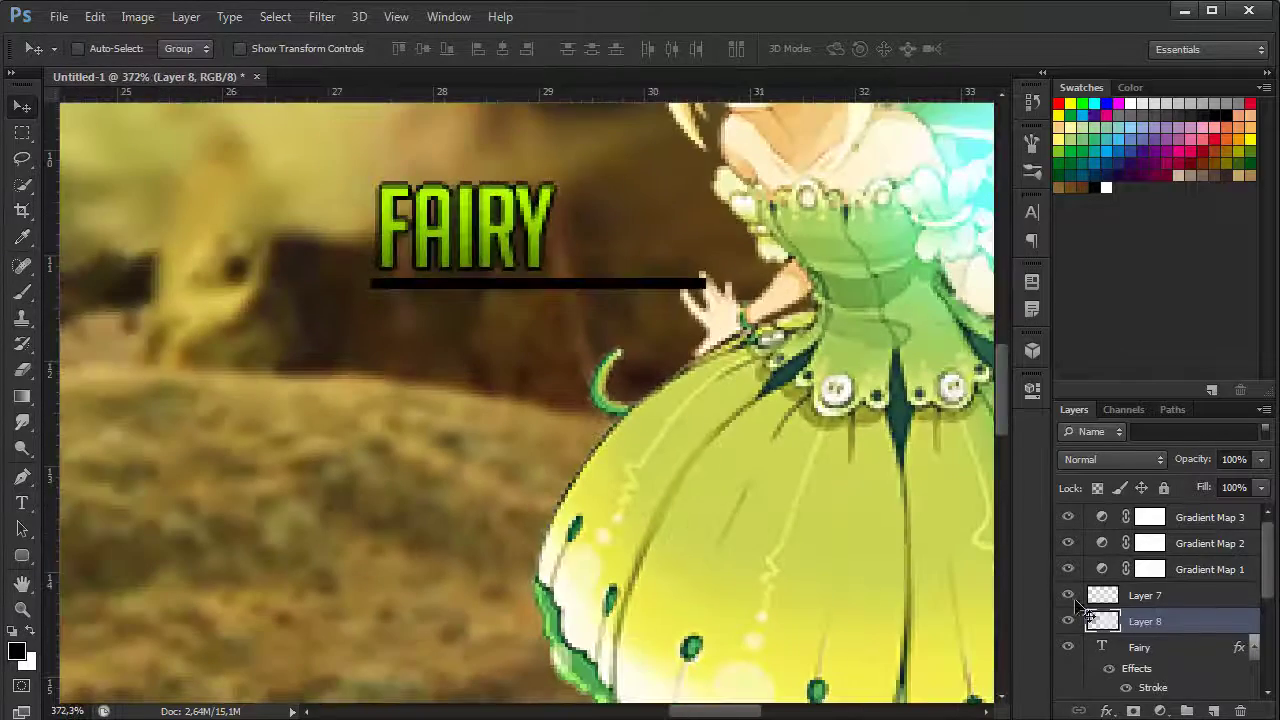
Duplicate the bar and rotate the copy into a diagonal meeting the FAIRY underline
key("ctrl+t")
key("Return")
key("ctrl+j")
key("ctrl+t")
left_click_drag(560, 283, 745, 380)
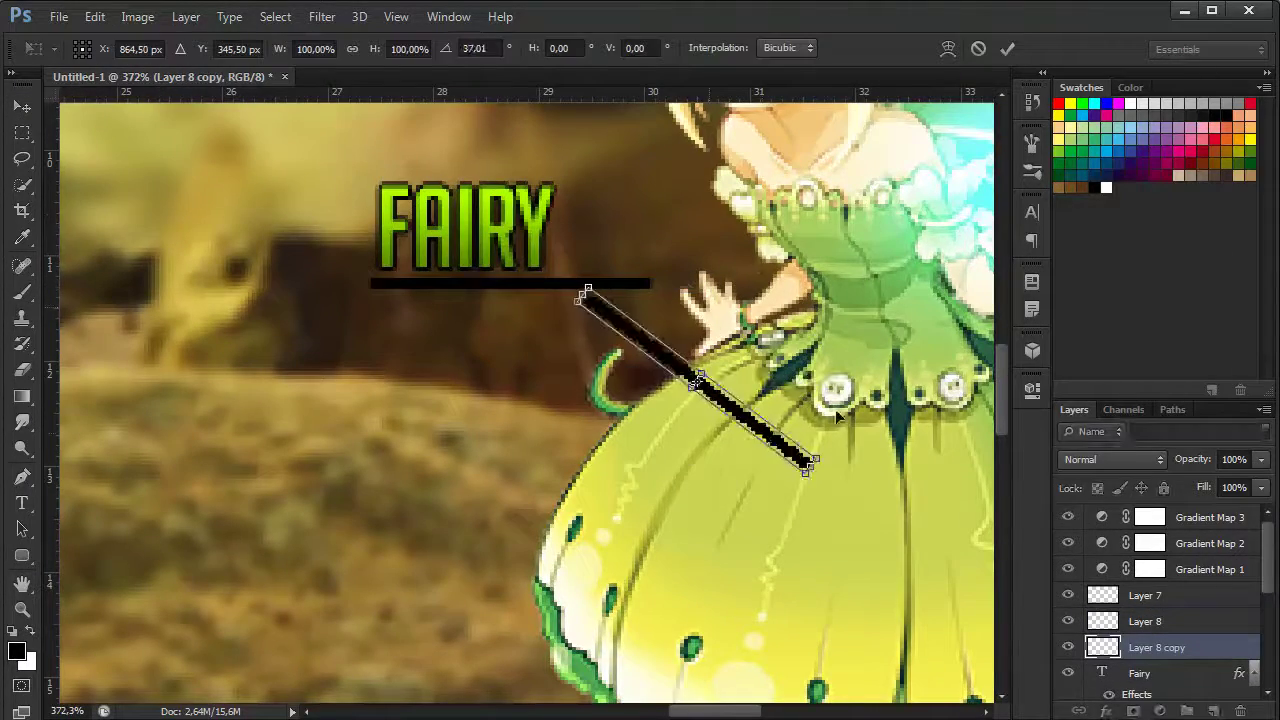
left_click_drag(838, 417, 879, 458)
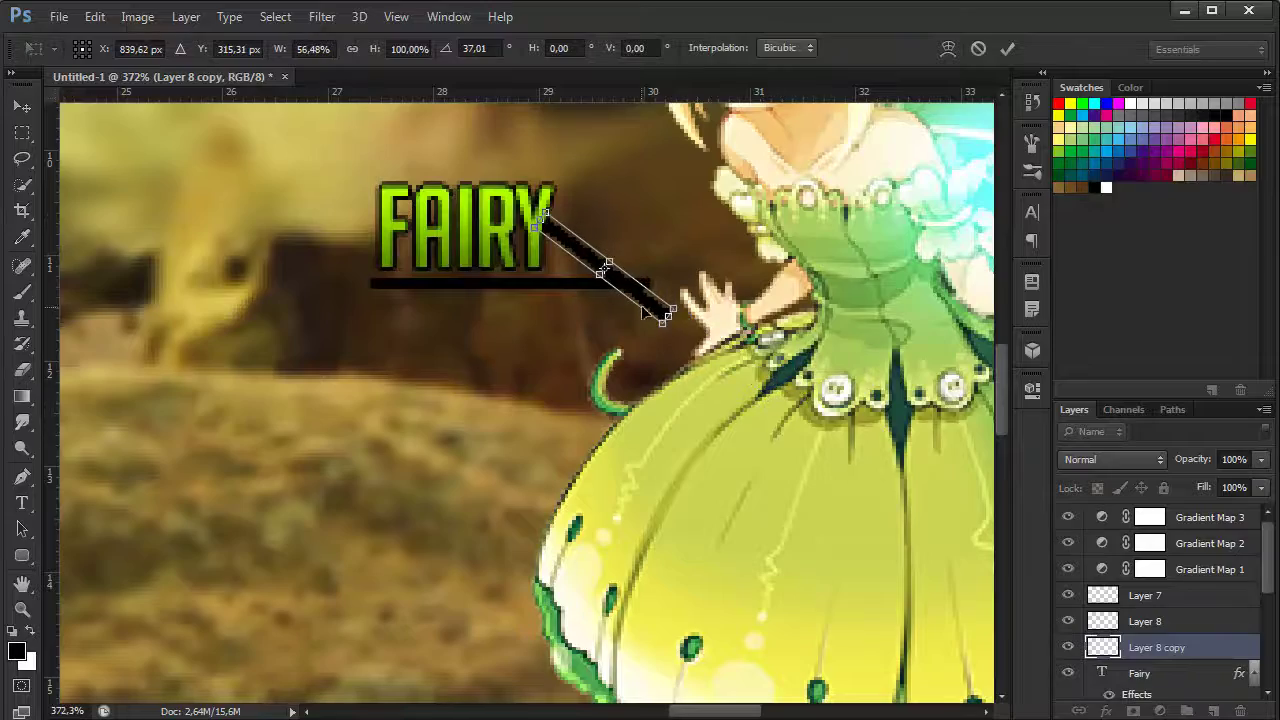
key("Return")
scroll(585, 301, "up", 4)
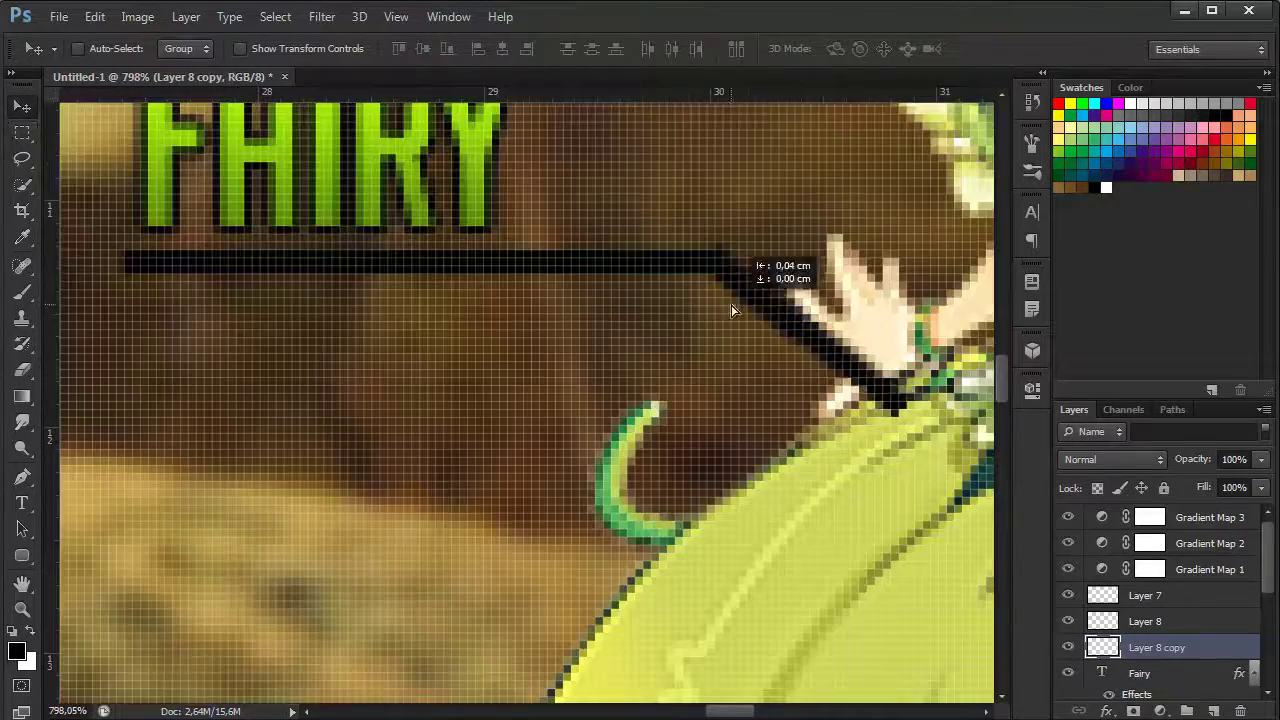
scroll(731, 310, "up", 1)
Trim the overlapping bar end and merge the diagonal into the underline layer
key("m")
left_click_drag(874, 238, 983, 253)
scroll(808, 300, "down", 6)
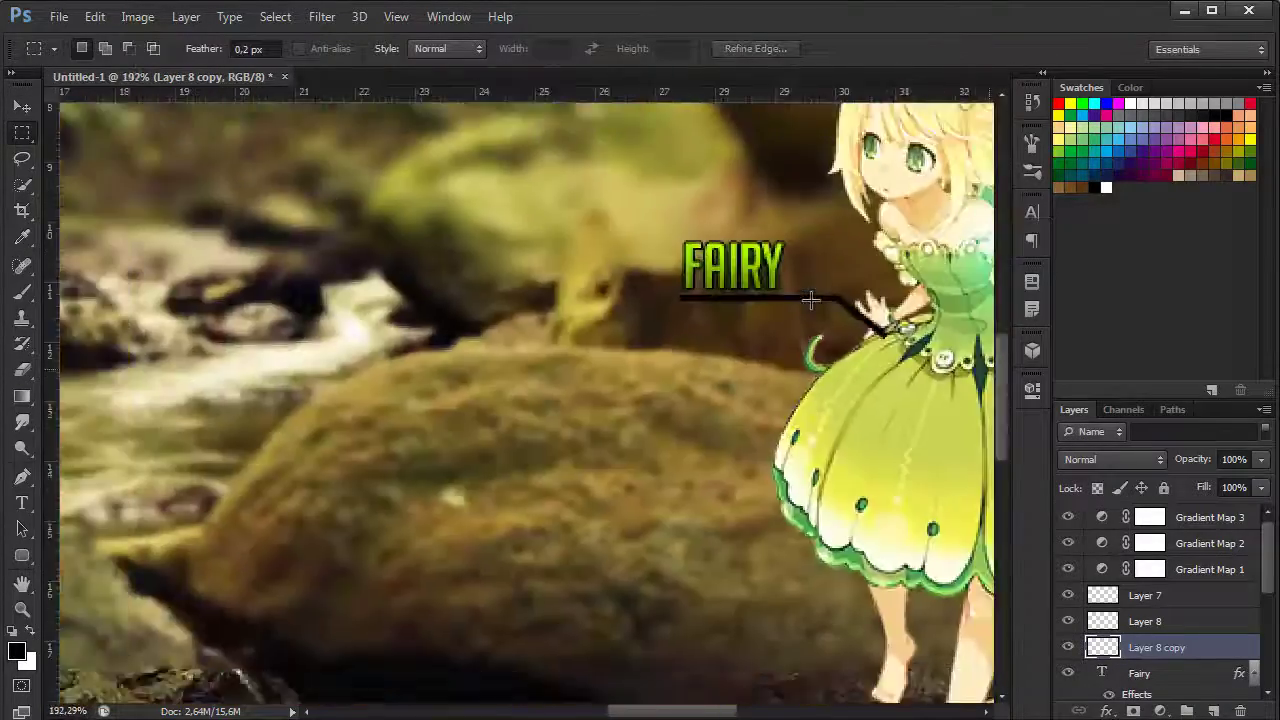
scroll(808, 300, "up", 1)
key("ctrl+e")
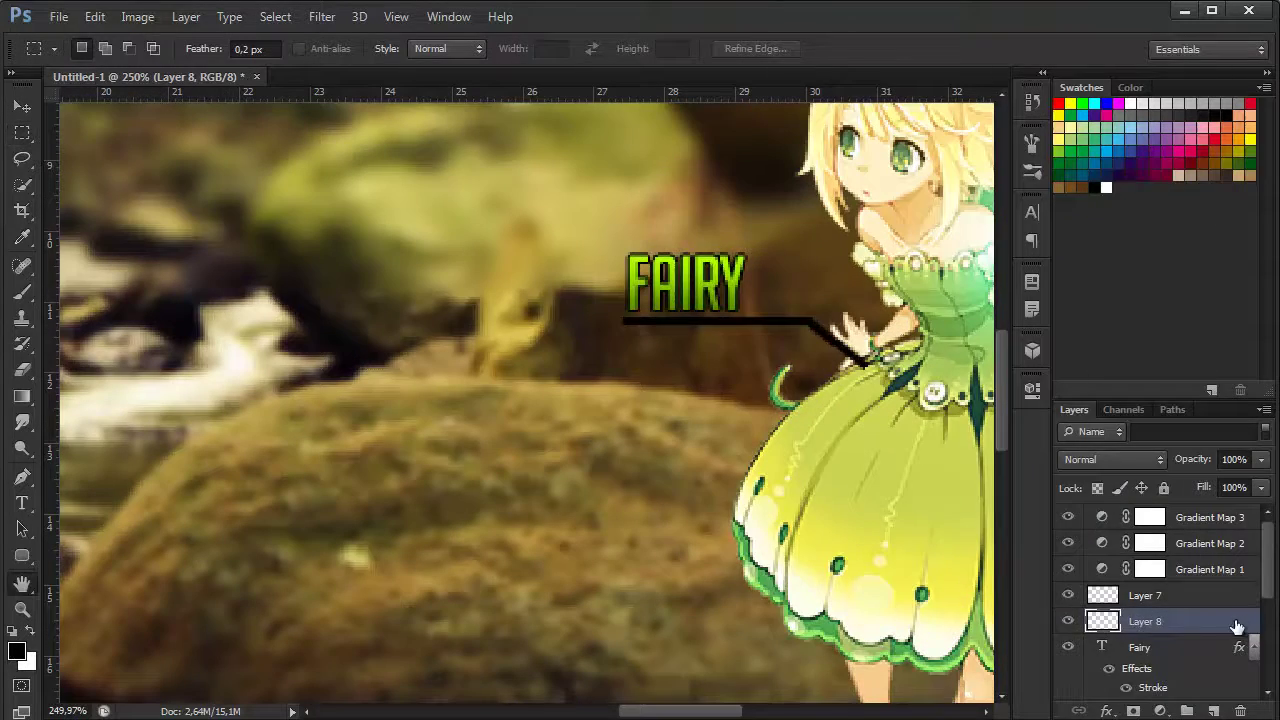
Recolour the line's gradient overlay with yellow-green and hue-90 green stops, and add a stroke
double_click(1237, 626)
left_click(1025, 486)
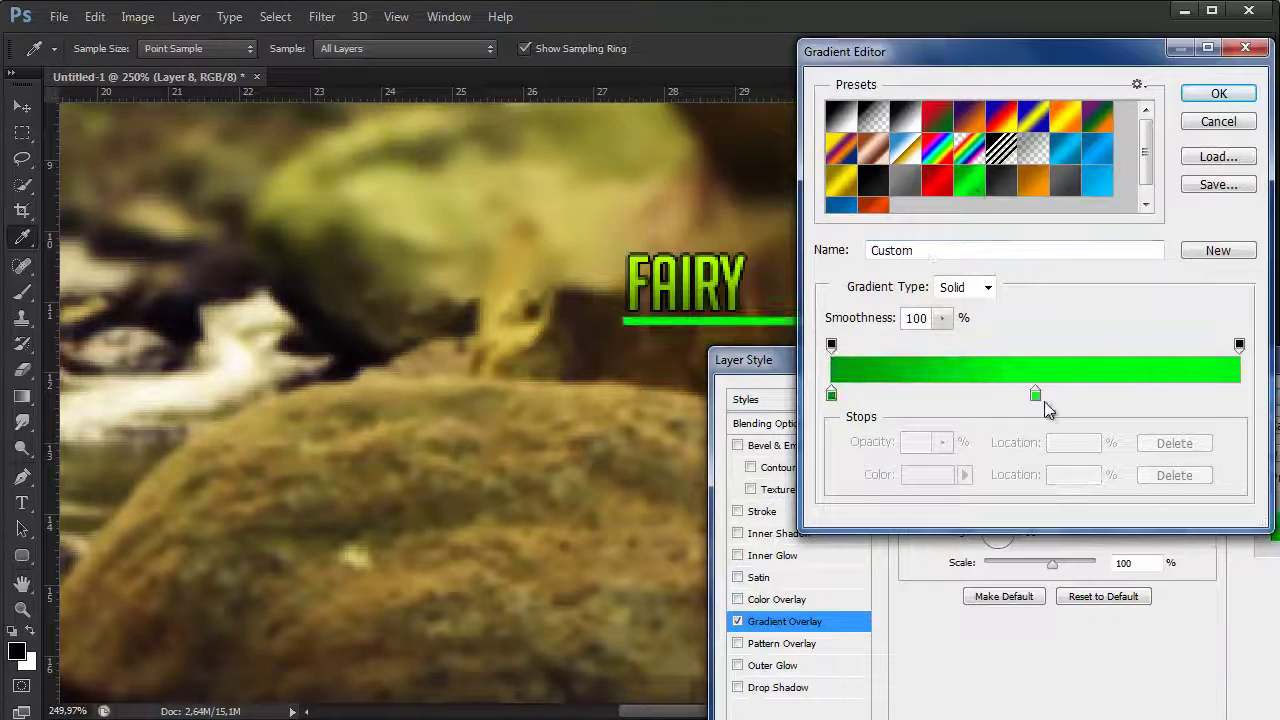
double_click(1035, 394)
left_click(696, 263)
left_click(892, 60)
left_click(831, 394)
double_click(831, 394)
left_click(697, 263)
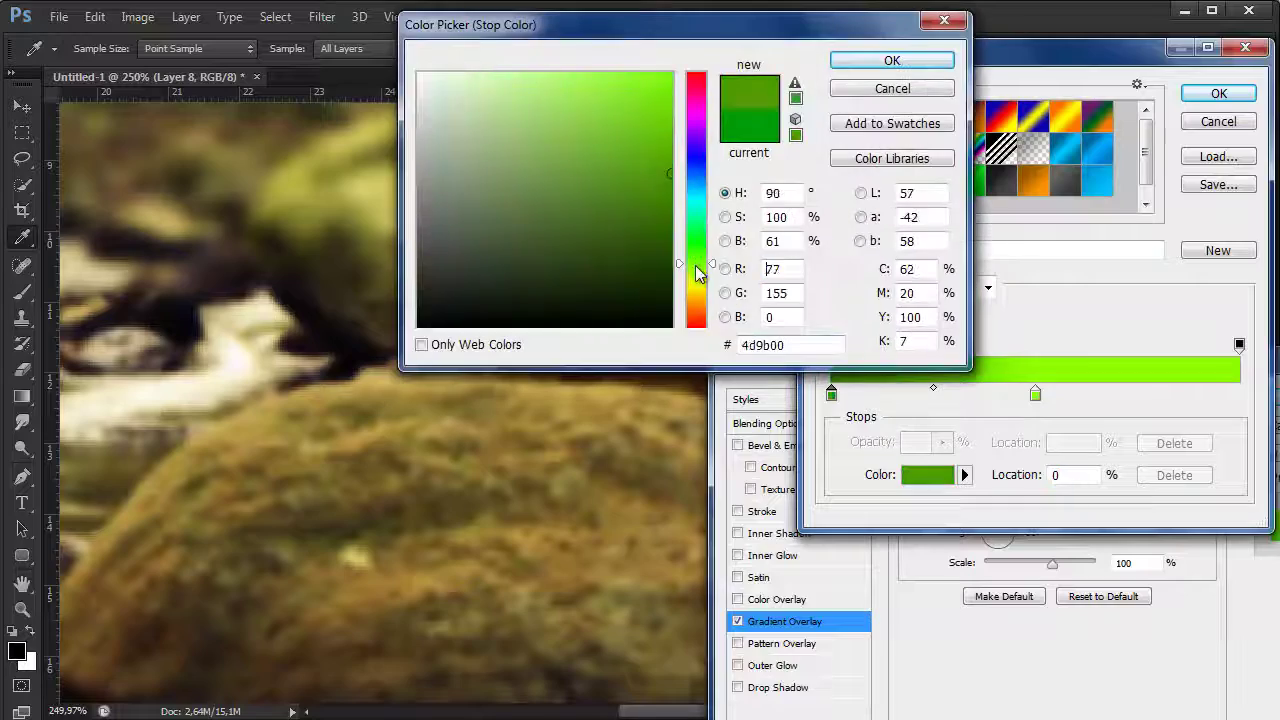
left_click(892, 60)
left_click(1114, 396)
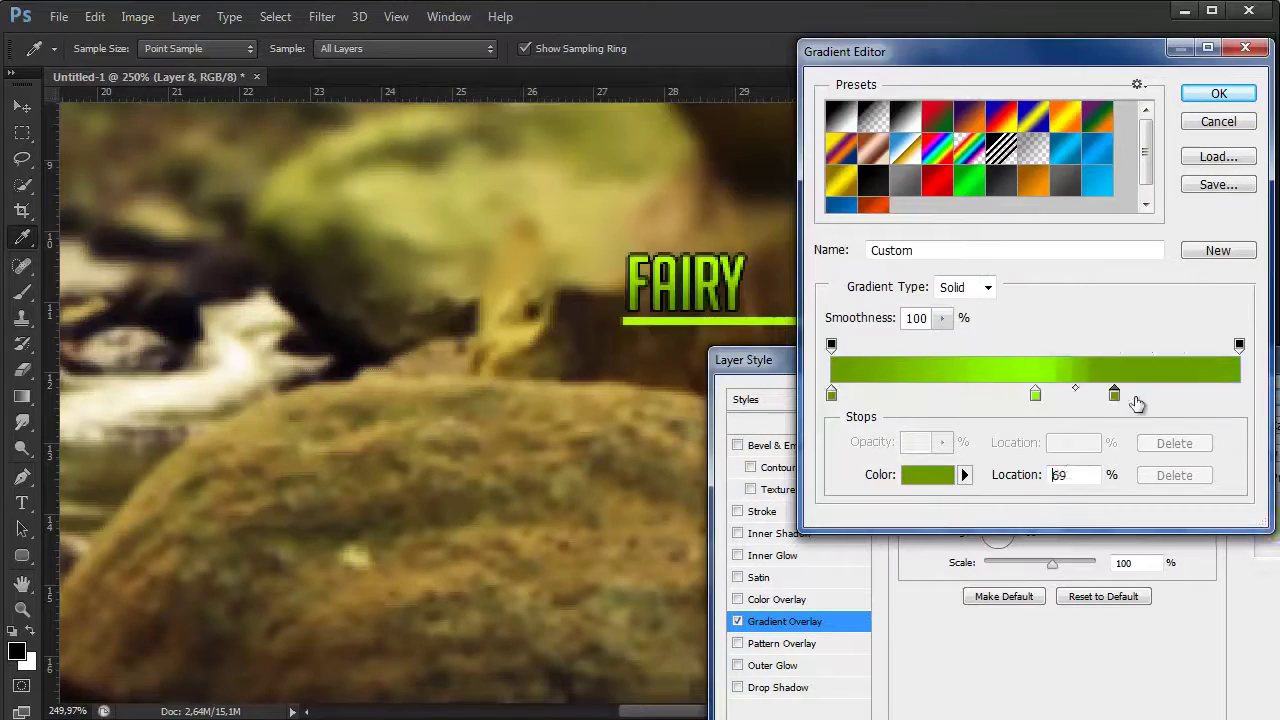
left_click(1219, 93)
left_click(770, 512)
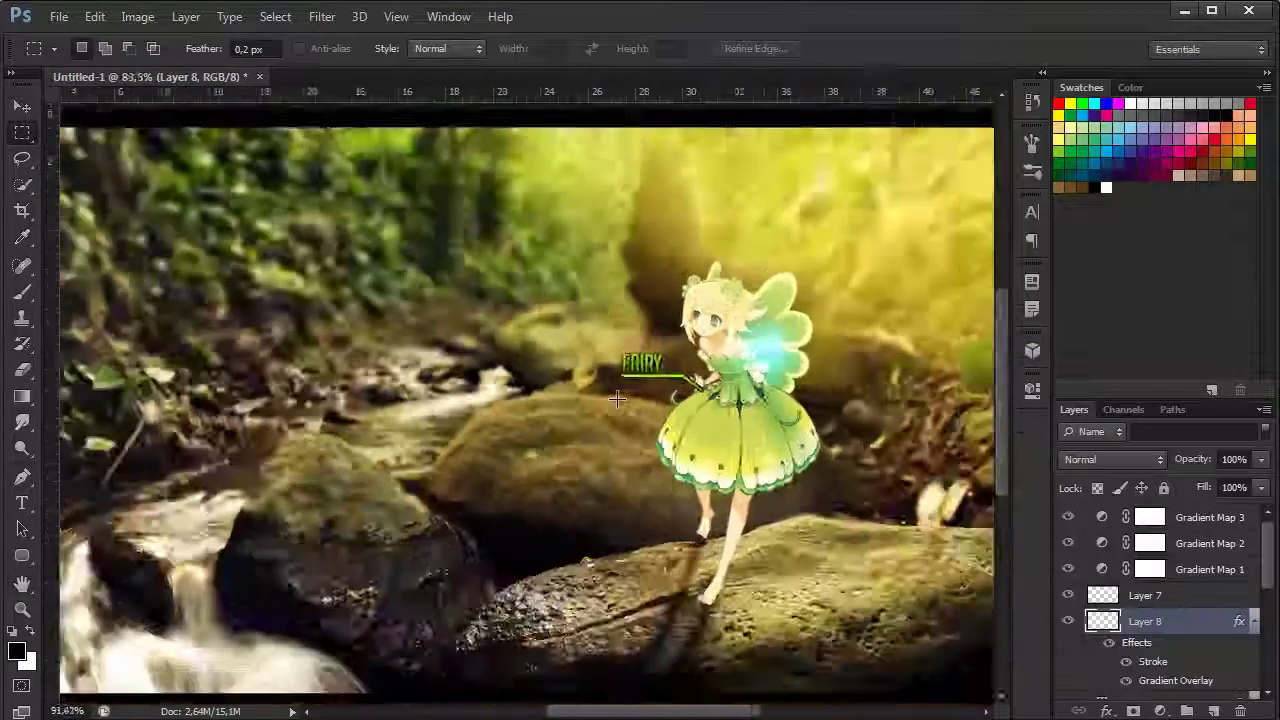
Type ESCAPE at 18 pt and move it beneath the FAIRY line
scroll(581, 438, "up", 2)
scroll(581, 438, "up", 1)
scroll(581, 438, "up", 1)
scroll(581, 438, "up", 6)
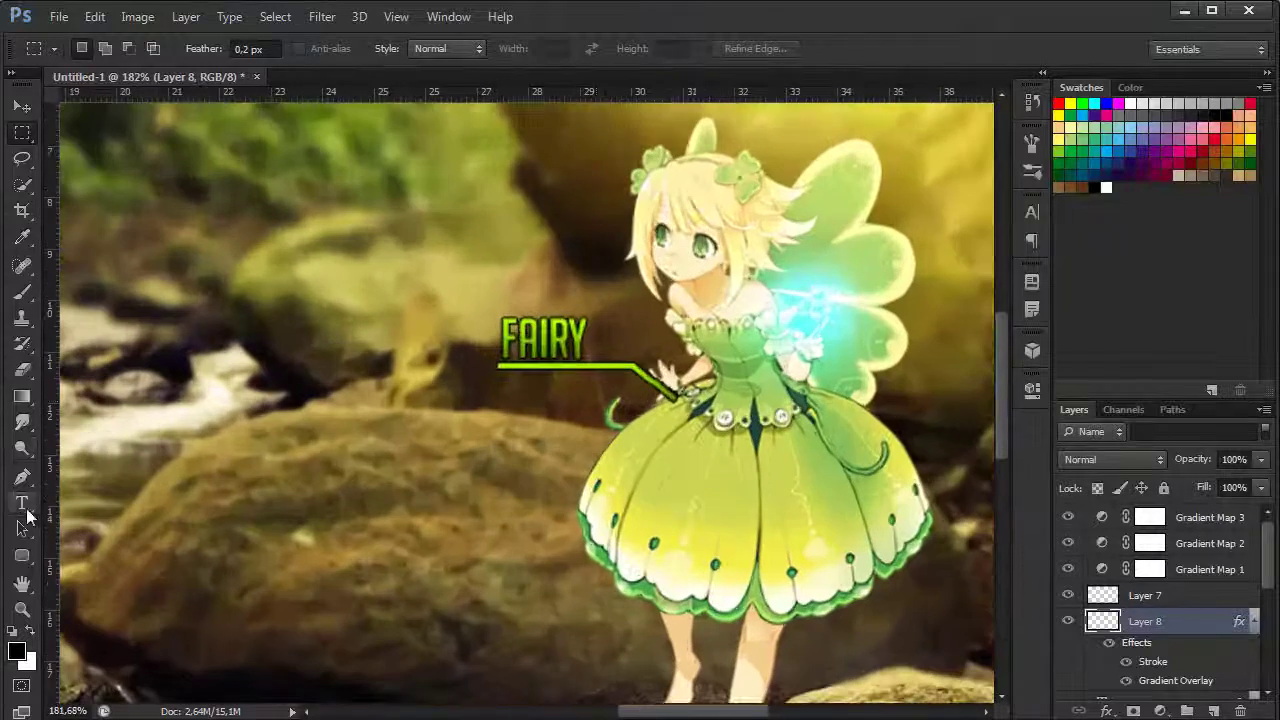
key("t")
left_click(275, 538)
left_click(420, 49)
left_click(437, 263)
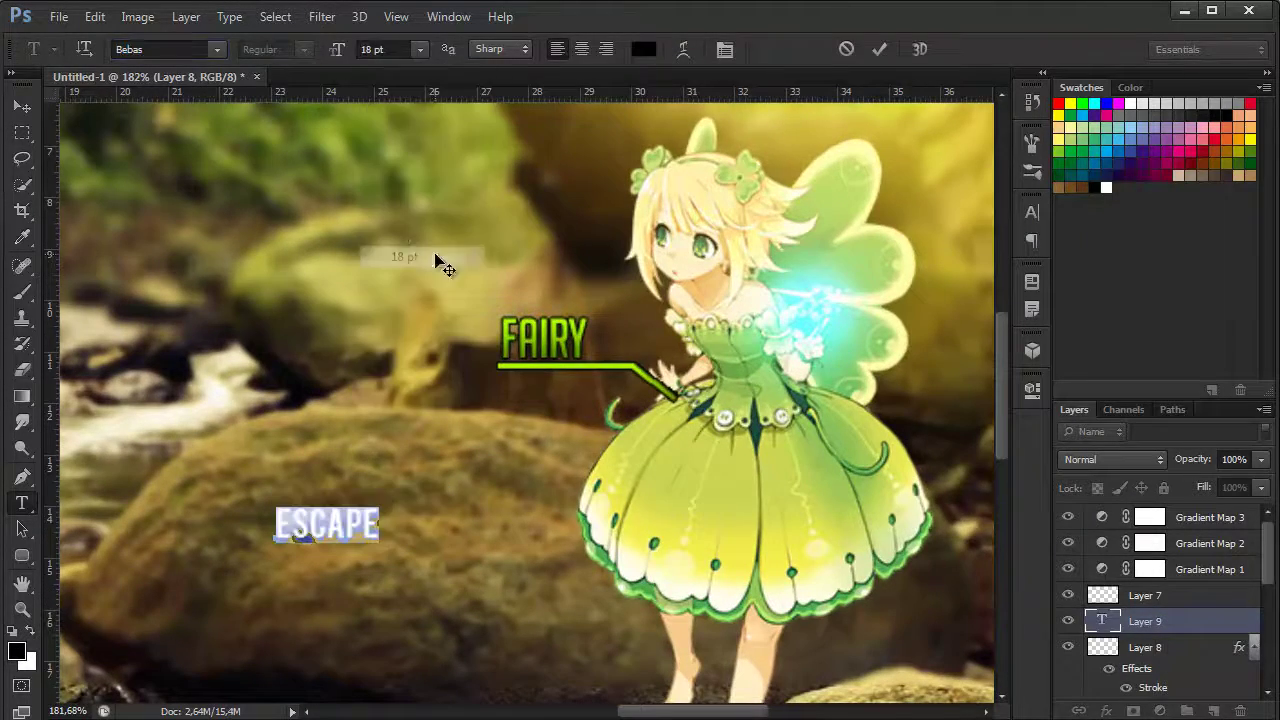
left_click(22, 106)
mouse_move(333, 518)
left_mouse_down()
mouse_move(585, 382)
mouse_move(520, 380)
left_mouse_up()
Reduce the ESCAPE text to a smaller font size
left_click(420, 49)
left_click(430, 215)
left_click(22, 106)
scroll(565, 395, "up", 3)
scroll(565, 395, "up", 3)
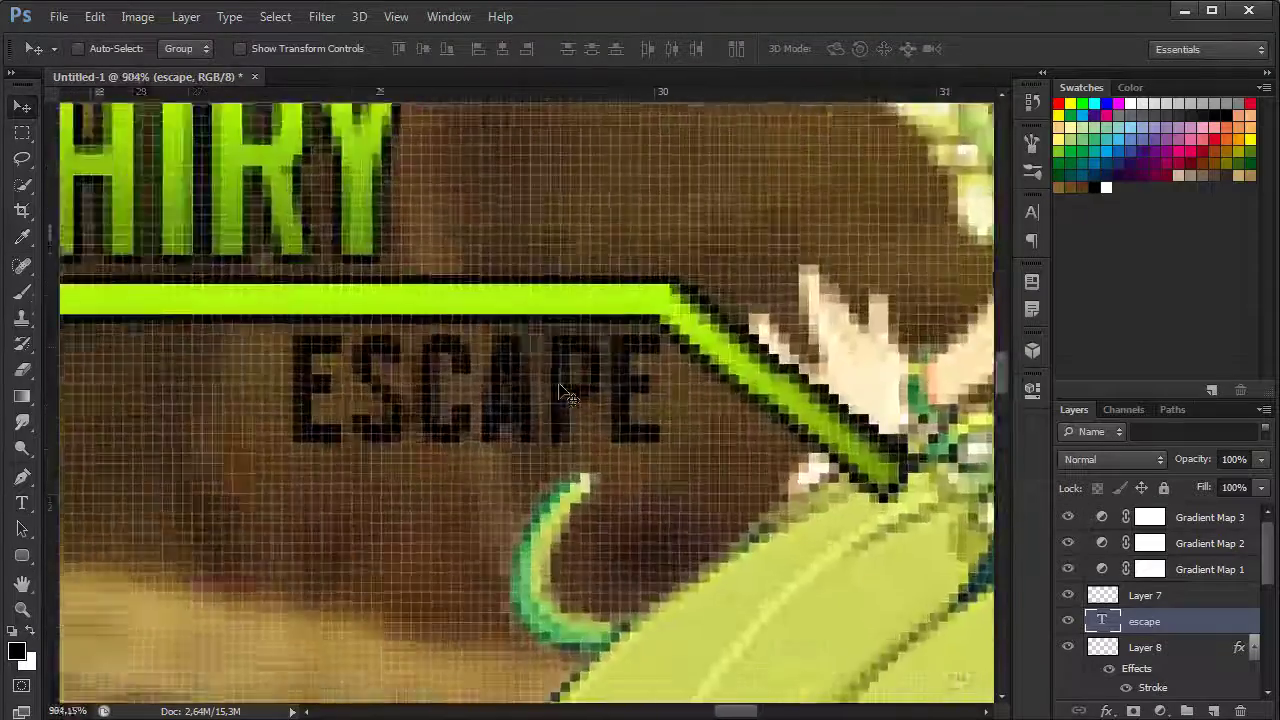
scroll(565, 395, "up", 2)
scroll(657, 343, "down", 6)
scroll(657, 343, "up", 3)
Give ESCAPE a gradient overlay with a green left stop and brighter green right stop
double_click(1243, 621)
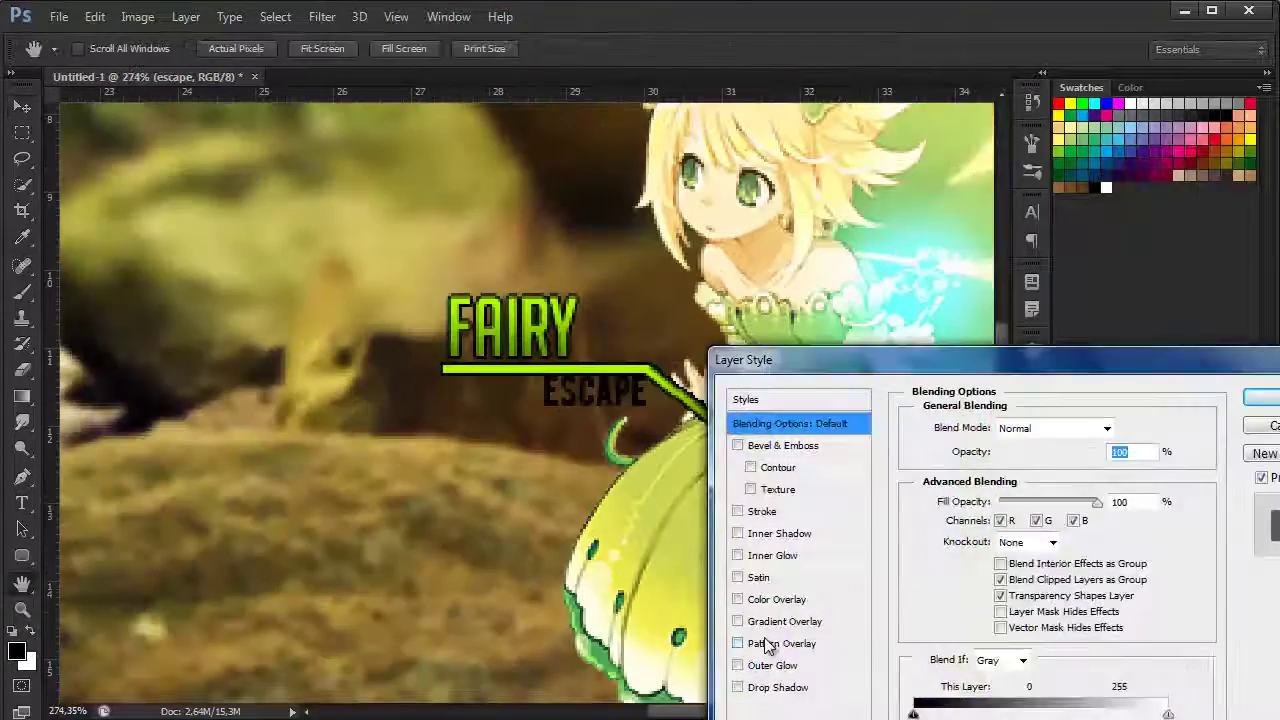
left_click(785, 621)
left_click(1045, 474)
left_click(920, 476)
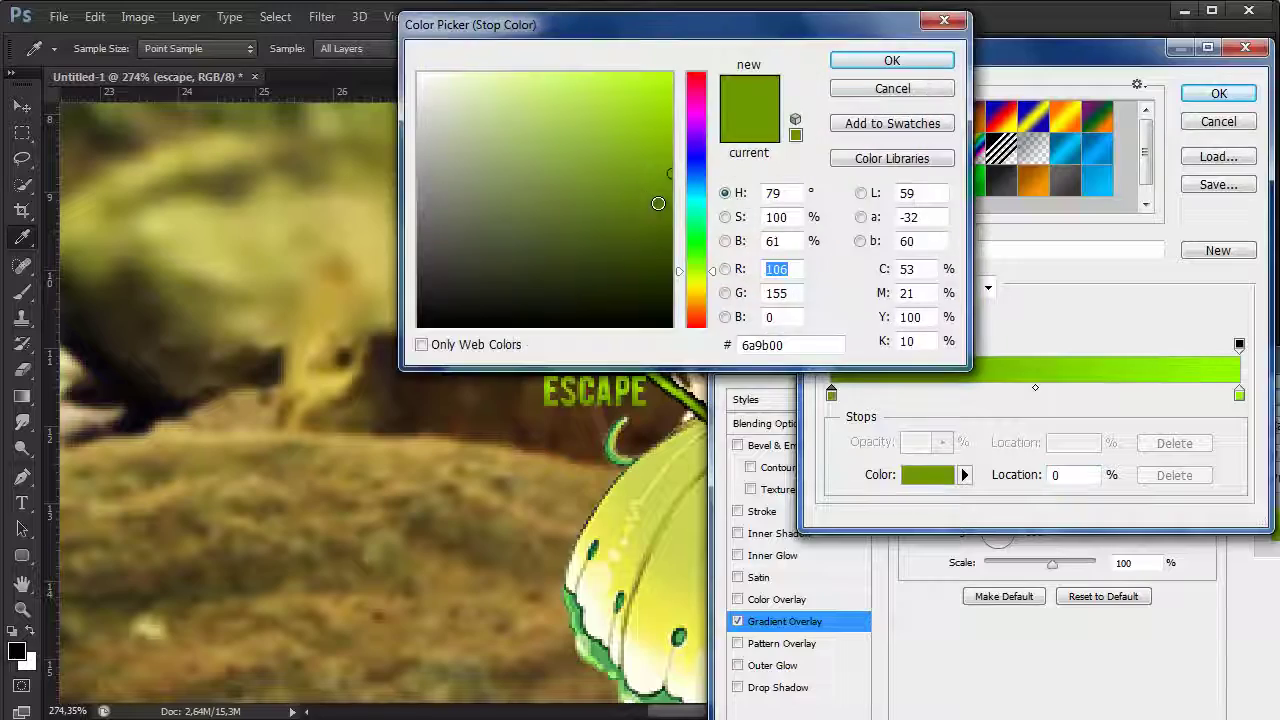
left_click(891, 61)
left_click(1239, 394)
left_click(927, 475)
left_click_drag(670, 180, 672, 110)
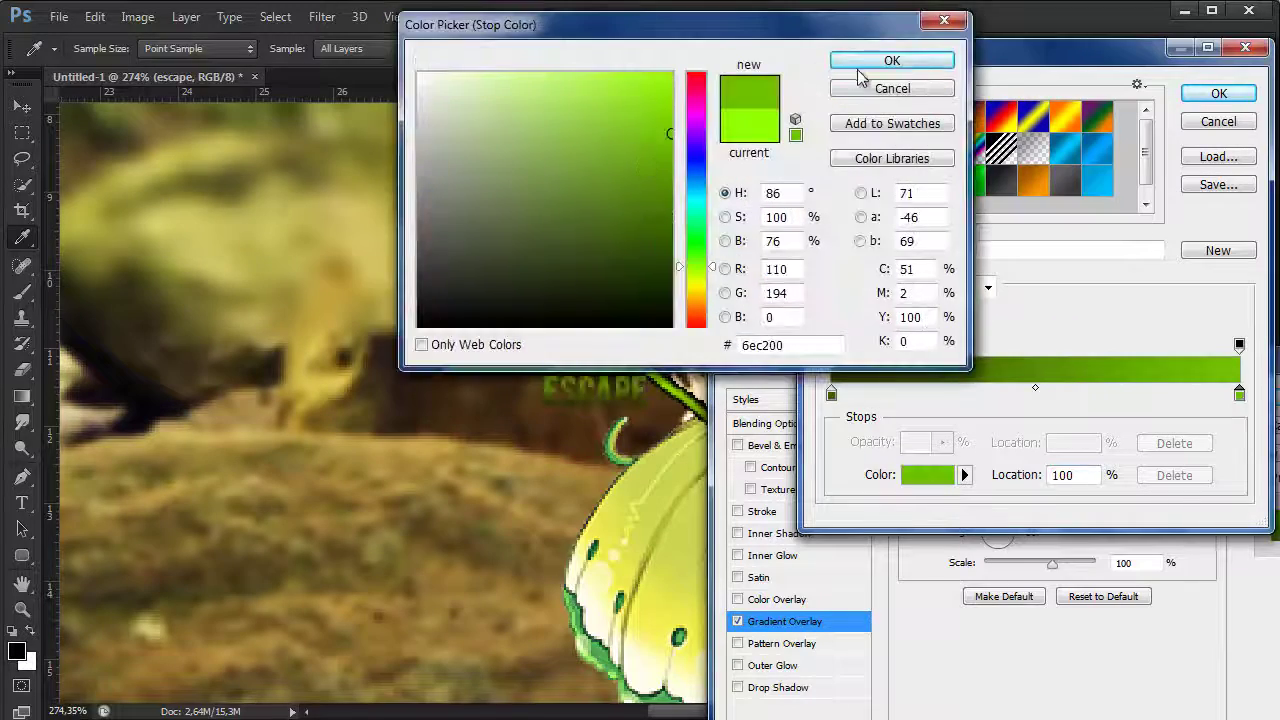
left_click(891, 61)
left_click(1218, 93)
key("Return")
Fit the whole canvas in view and create a new empty layer
key("ctrl+0")
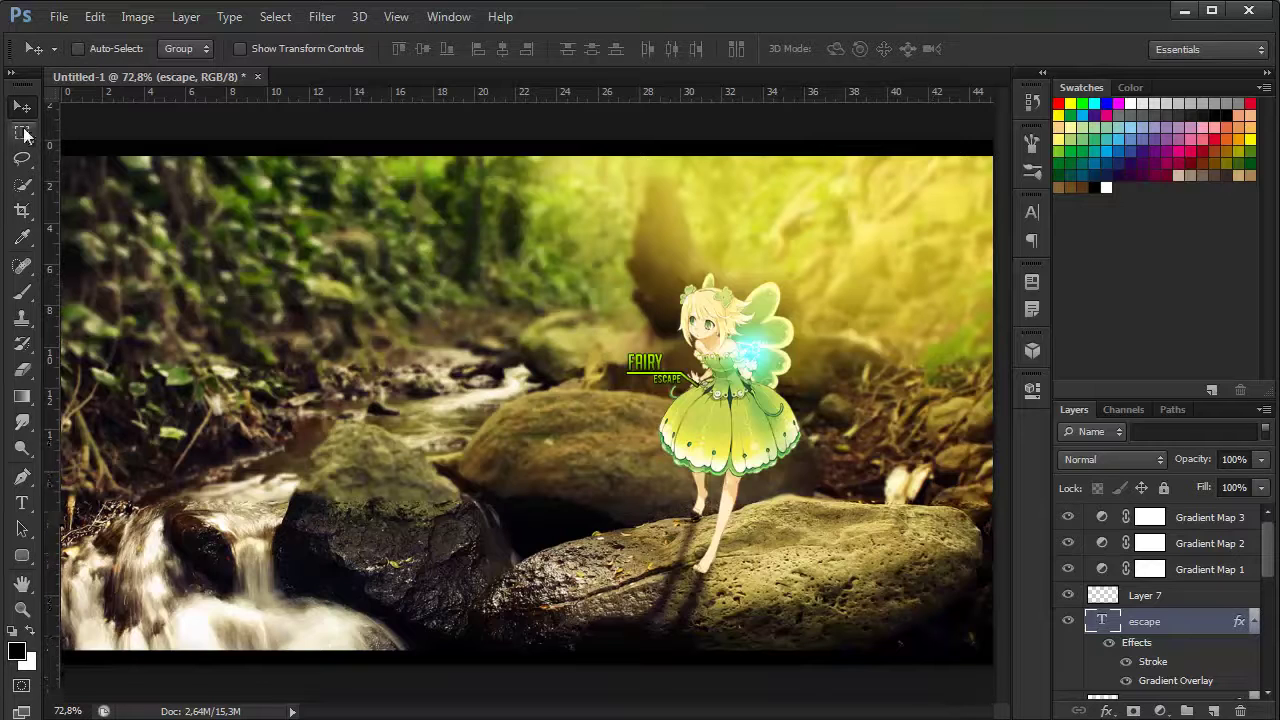
key("ctrl+minus")
key("alt+bracketleft")
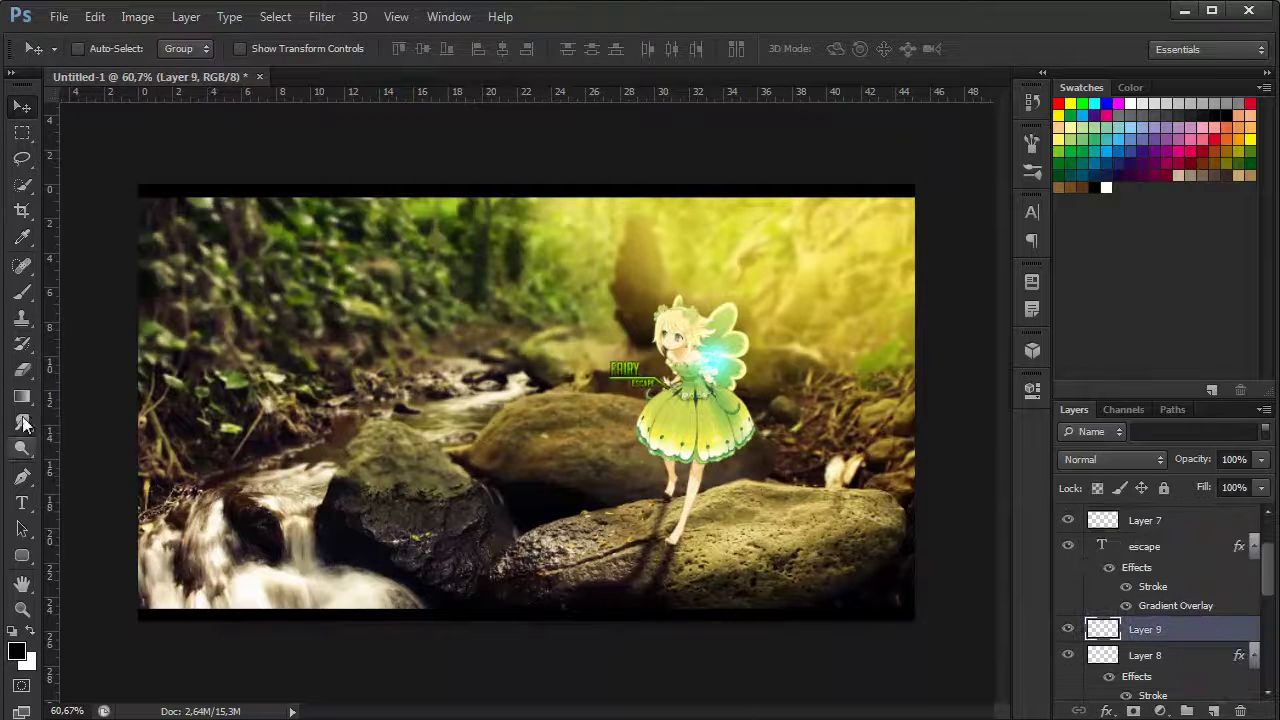
Draw a dark radial vignette on Layer 9, blended Soft Light at 40% fill
left_click(22, 397)
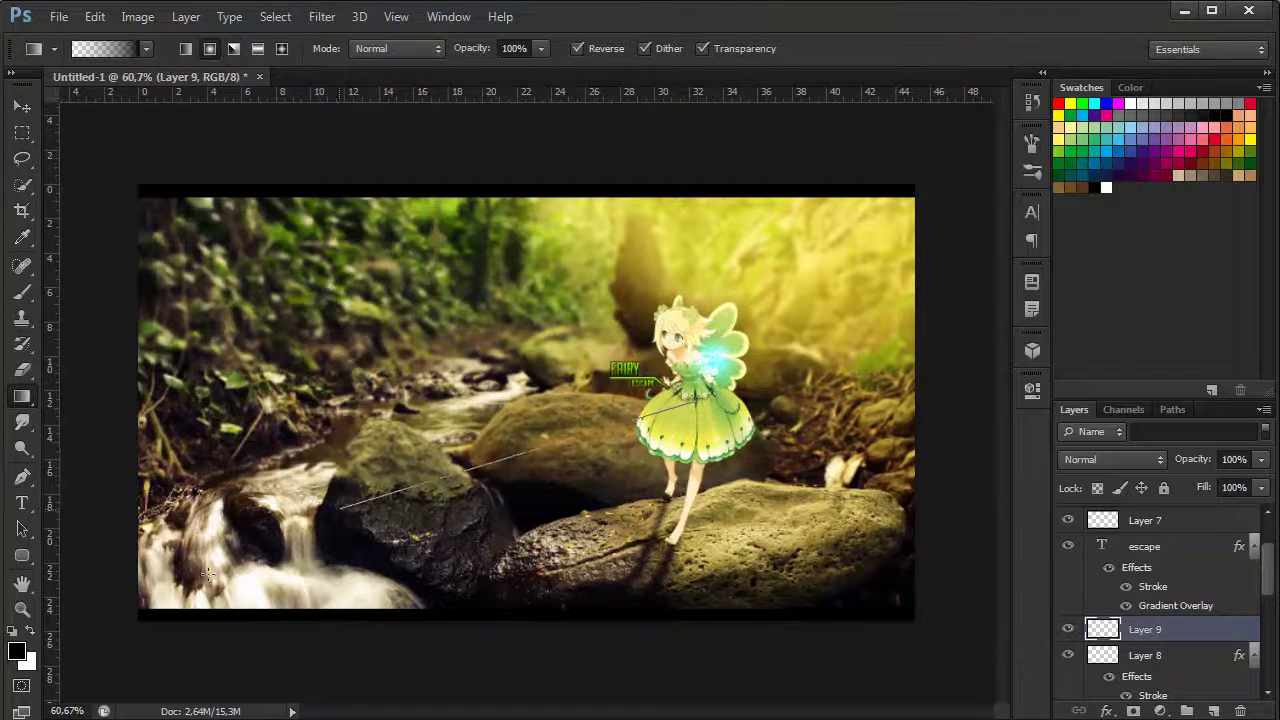
left_click_drag(700, 400, 340, 507)
key("shift+alt+f")
left_click_drag(1218, 504, 1201, 505)
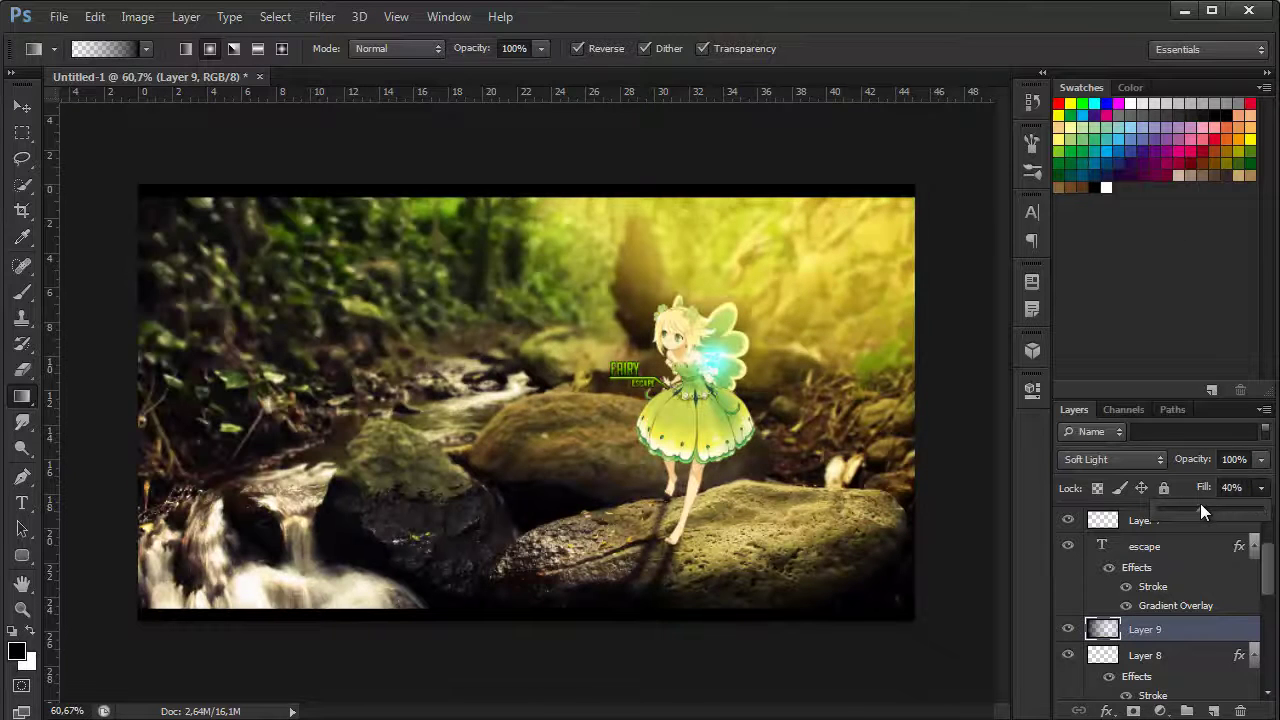
key("ctrl+plus")
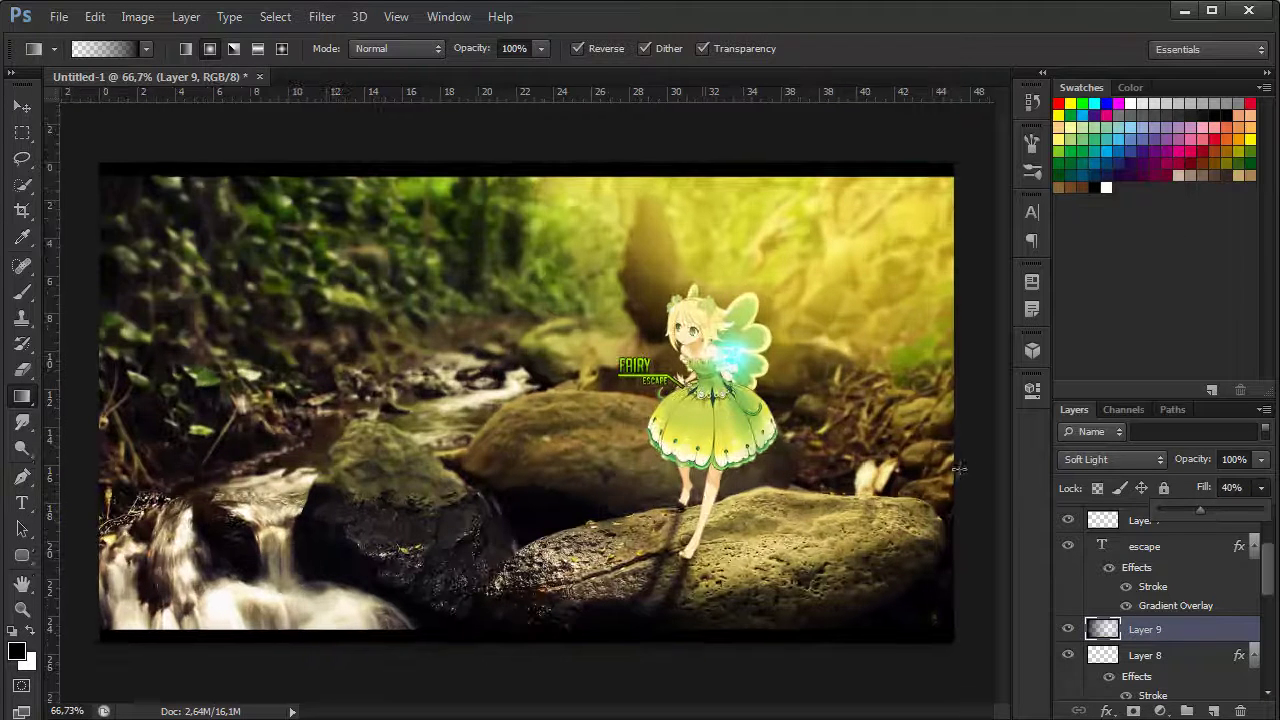
scroll(1106, 643, "down", 2)
scroll(1106, 640, "down", 3)
scroll(1090, 645, "down", 2)
Adjust Layer 5's hue and saturation, toggling Layer 6 to compare
left_click(1068, 637)
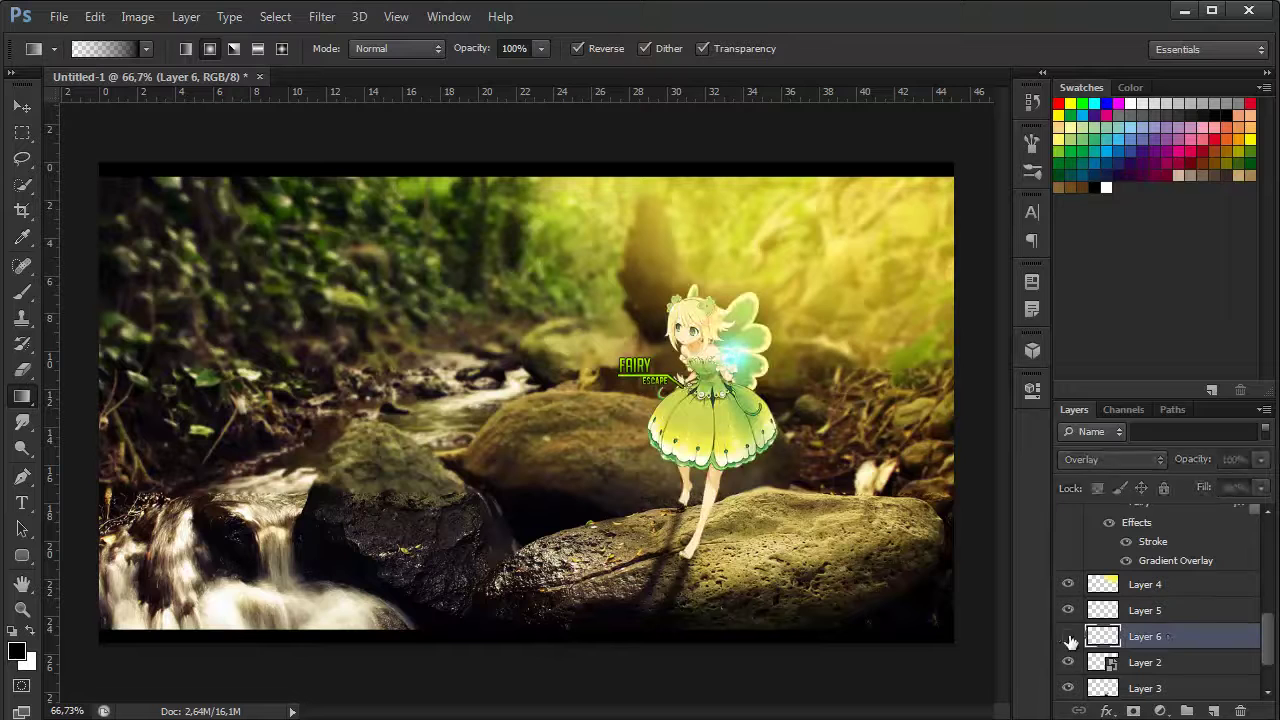
key("ctrl+u")
key("Escape")
left_click(1180, 586)
key("ctrl+u")
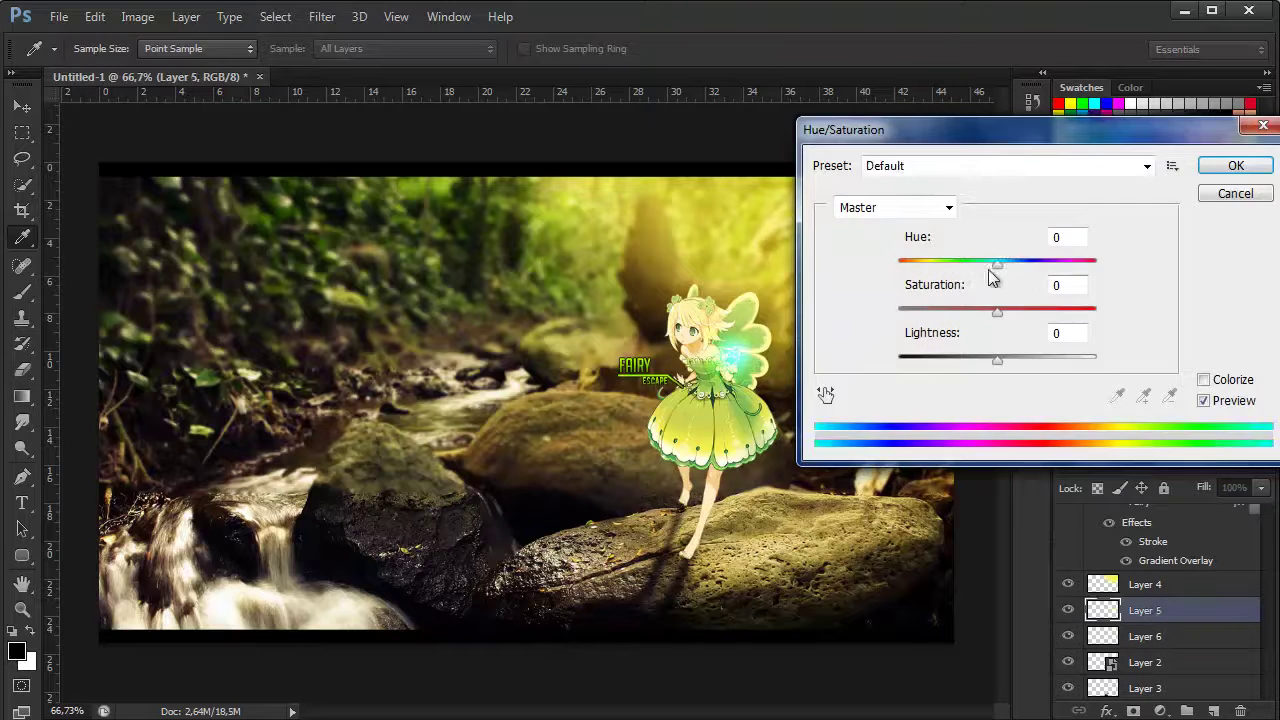
left_click(1222, 170)
Add a Curves adjustment layer set to the Blue channel
key("g")
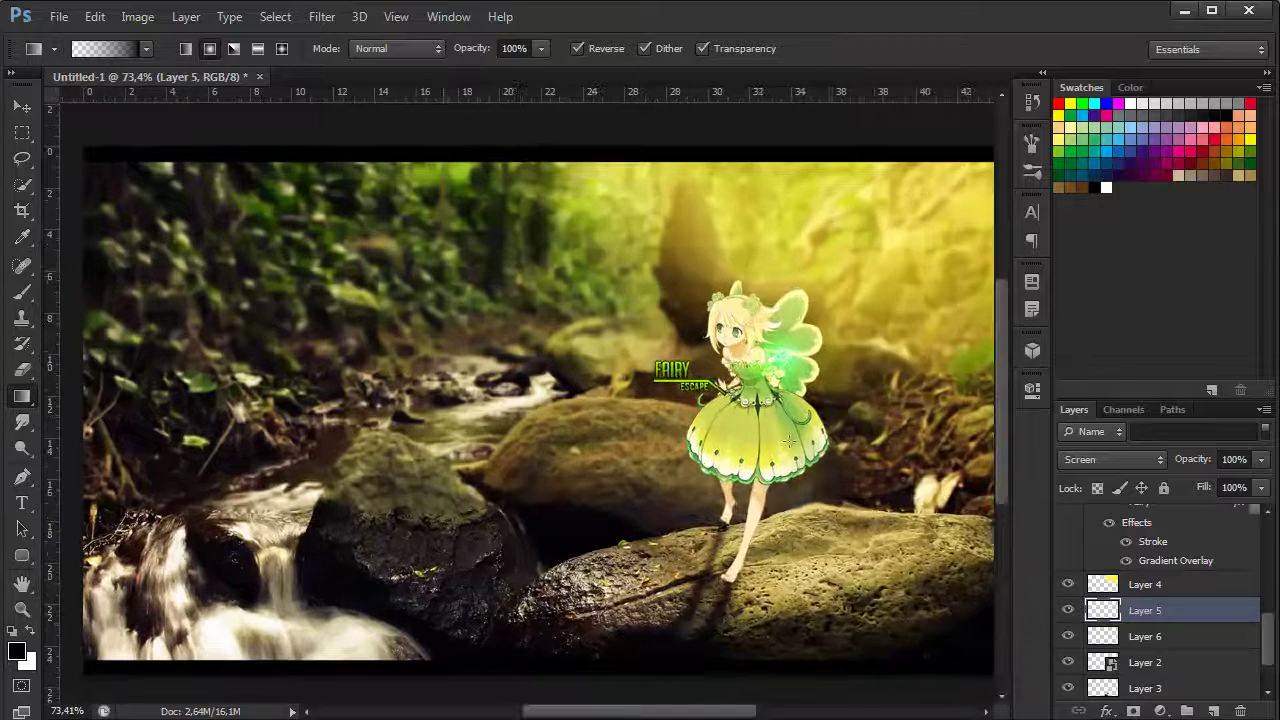
scroll(1180, 548, "up", 3)
left_click(1070, 396)
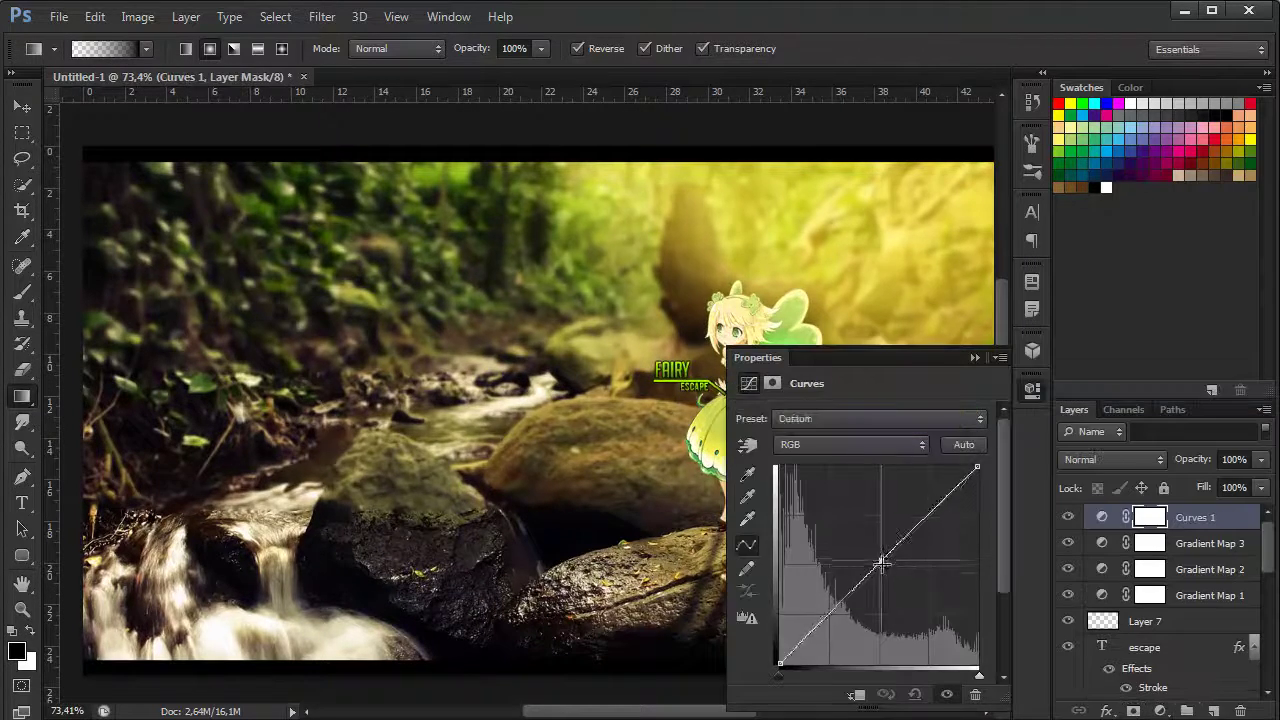
left_click(850, 444)
left_click(835, 513)
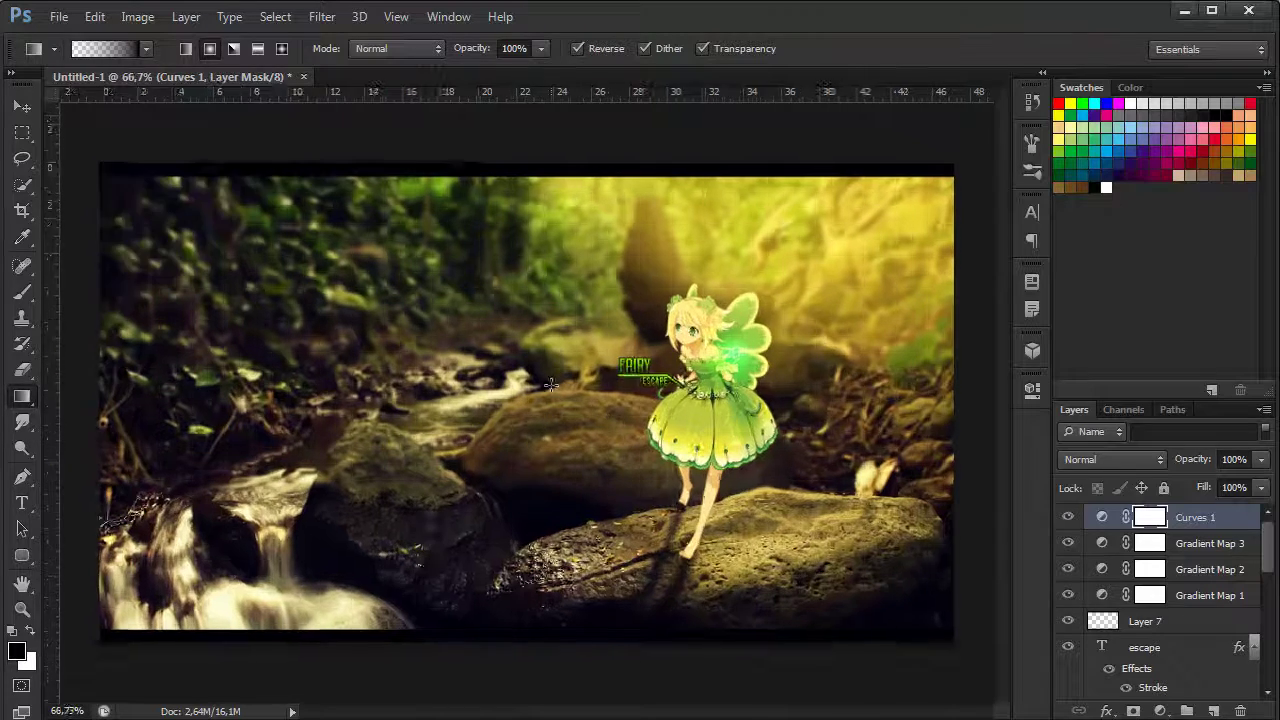
left_click(59, 17)
Open the 4-12 fractal image from the Stocks fractal folder
left_click(773, 70)
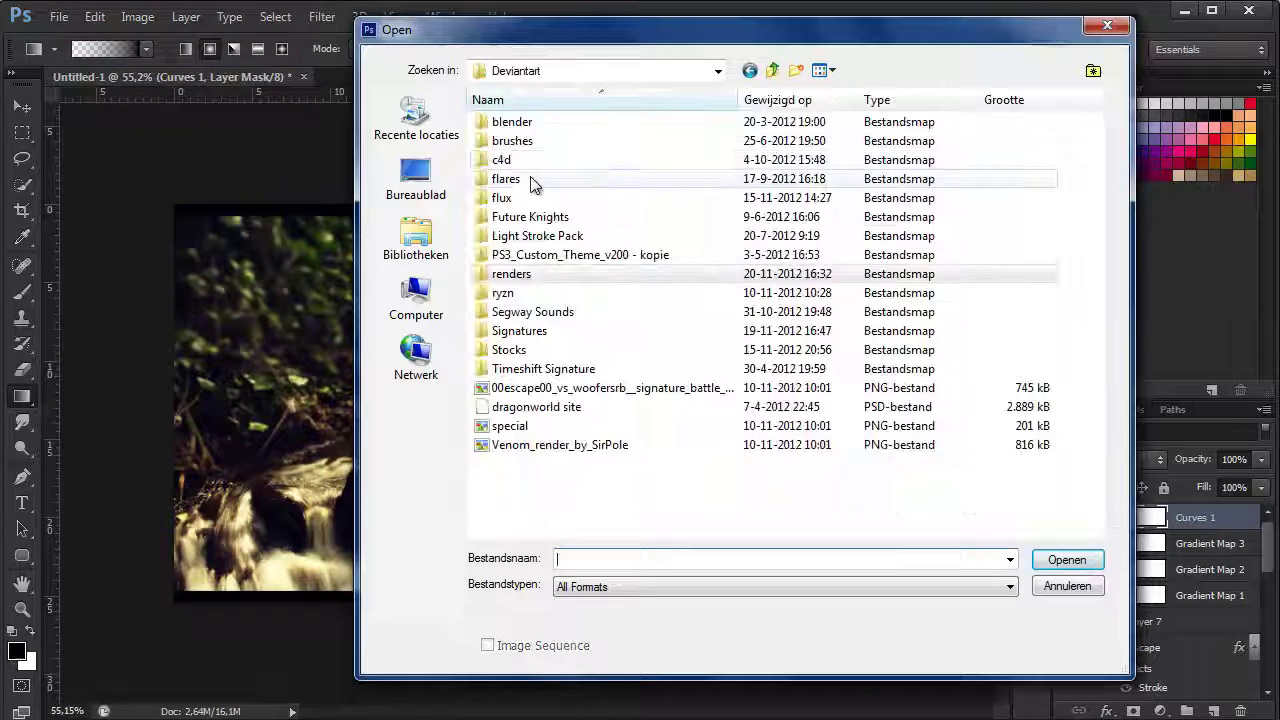
double_click(520, 348)
double_click(634, 150)
scroll(640, 283, "down", 5)
scroll(640, 283, "up", 3)
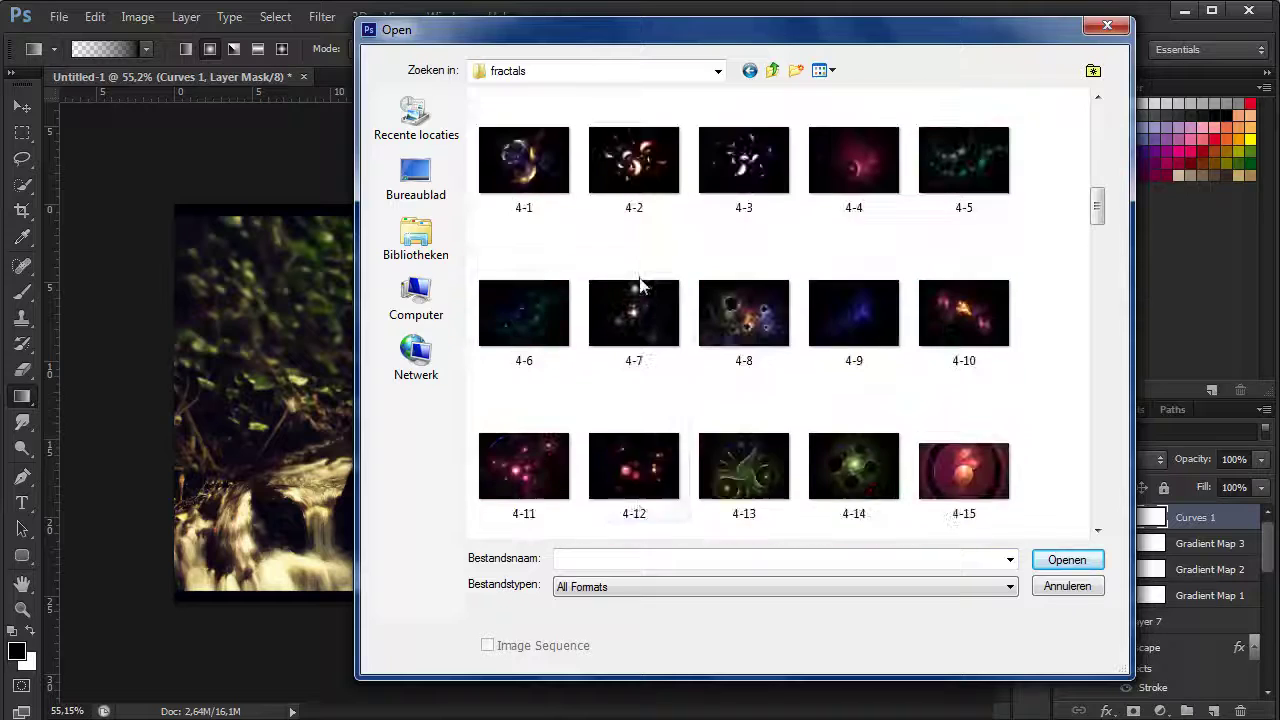
double_click(617, 487)
Paste the fractal into the fairy artwork and scale it down
left_click(466, 77)
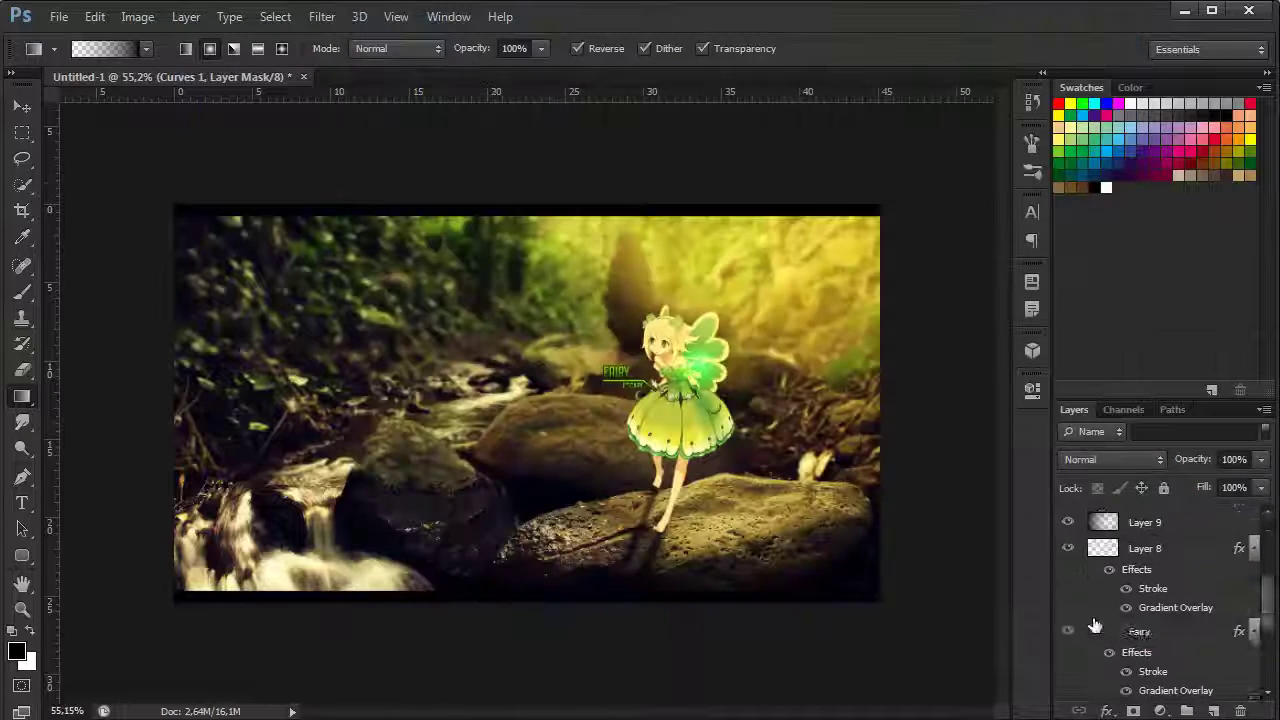
scroll(1082, 625, "down", 5)
left_click(1180, 612)
key("ctrl+v")
right_click(1150, 608)
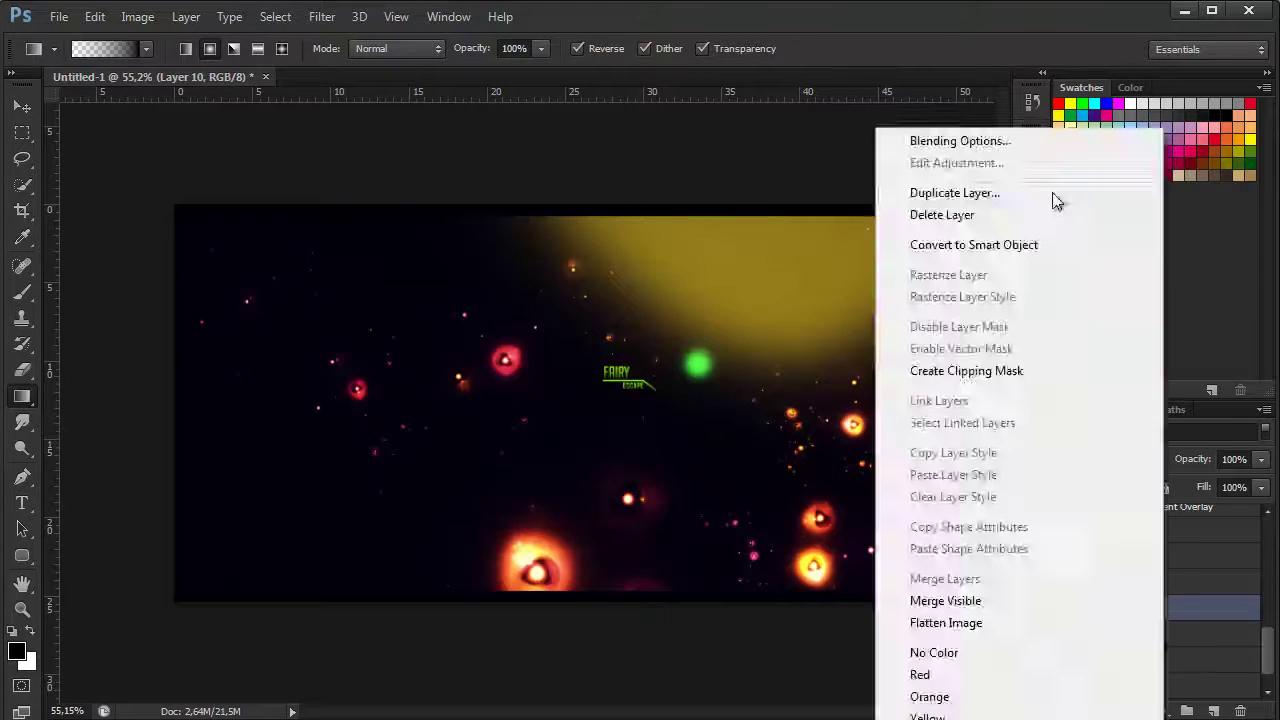
key("Escape")
key("ctrl+t")
left_click_drag(205, 215, 343, 329)
key("Return")
Blend the fractal in Screen mode, erase its orbs from the rocks, and duplicate it
key("g")
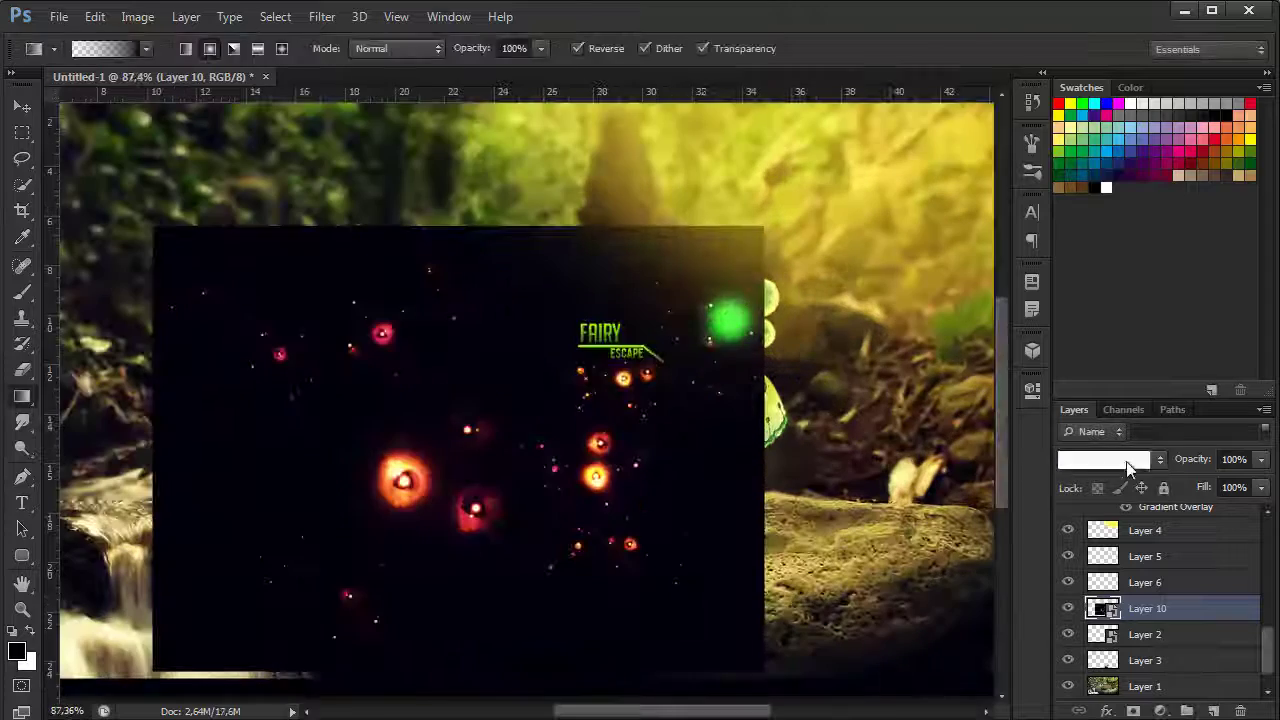
left_click(1110, 459)
left_click(1110, 200)
key("Return")
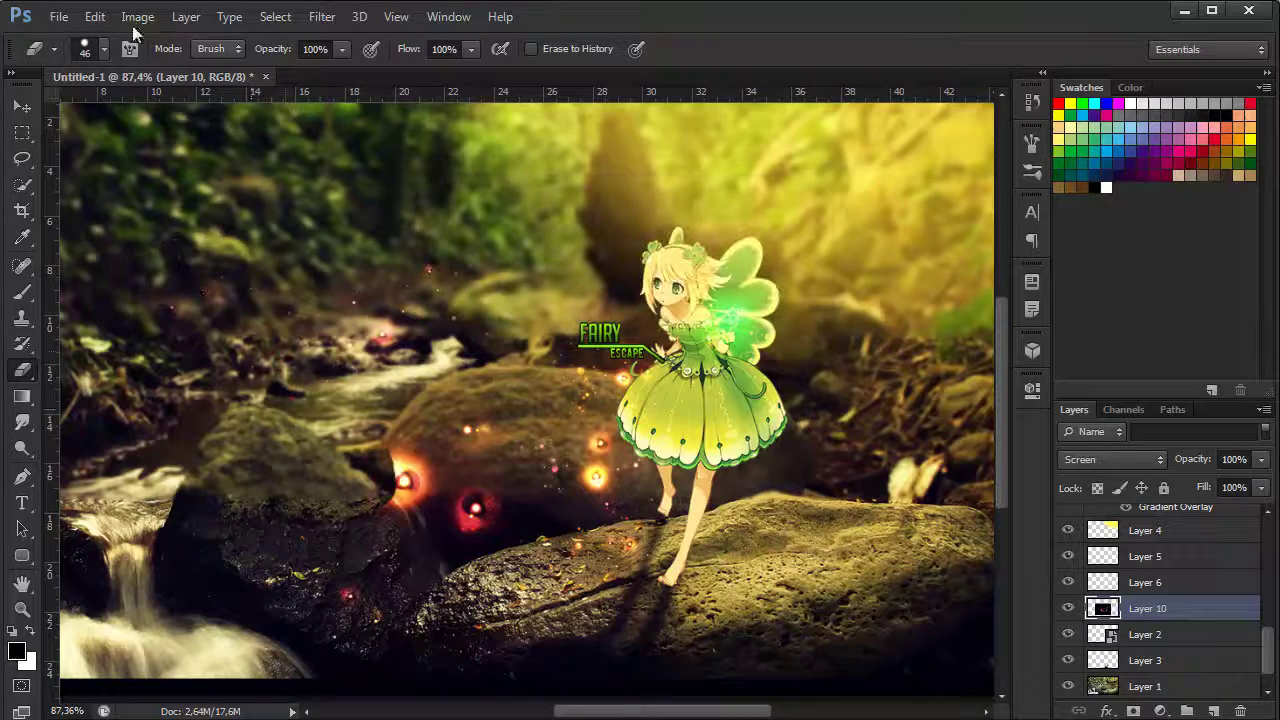
left_click(100, 48)
left_click_drag(400, 480, 475, 510)
left_click_drag(596, 475, 558, 483)
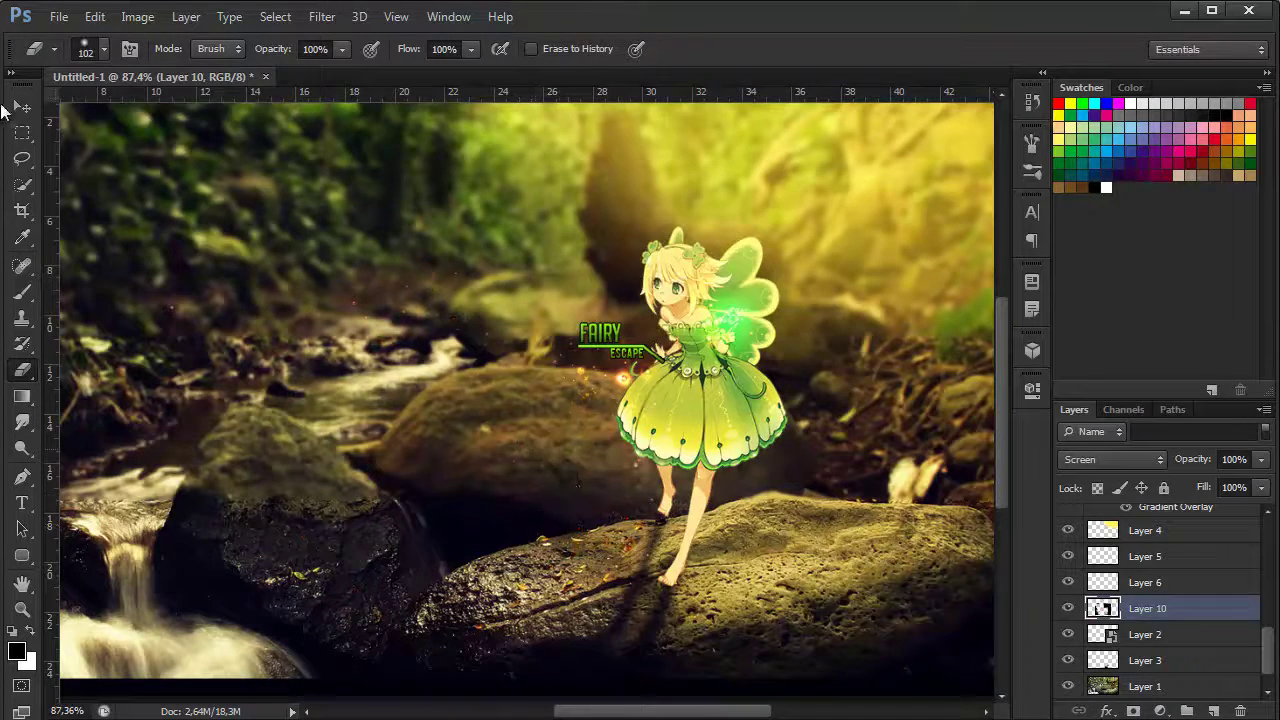
key("v")
key("ctrl+j")
Flip the particle copy and move it lower near the fairy
key("ctrl+t")
right_click(722, 400)
left_click(770, 680)
mouse_move(734, 575)
left_mouse_down()
mouse_move(720, 455)
mouse_move(679, 611)
left_mouse_up()
key("Return")
mouse_move(708, 402)
left_mouse_down()
mouse_move(810, 453)
mouse_move(727, 460)
left_mouse_up()
Duplicate the particles again, mirror horizontally, and place them beside the fairy's dress
left_click(22, 368)
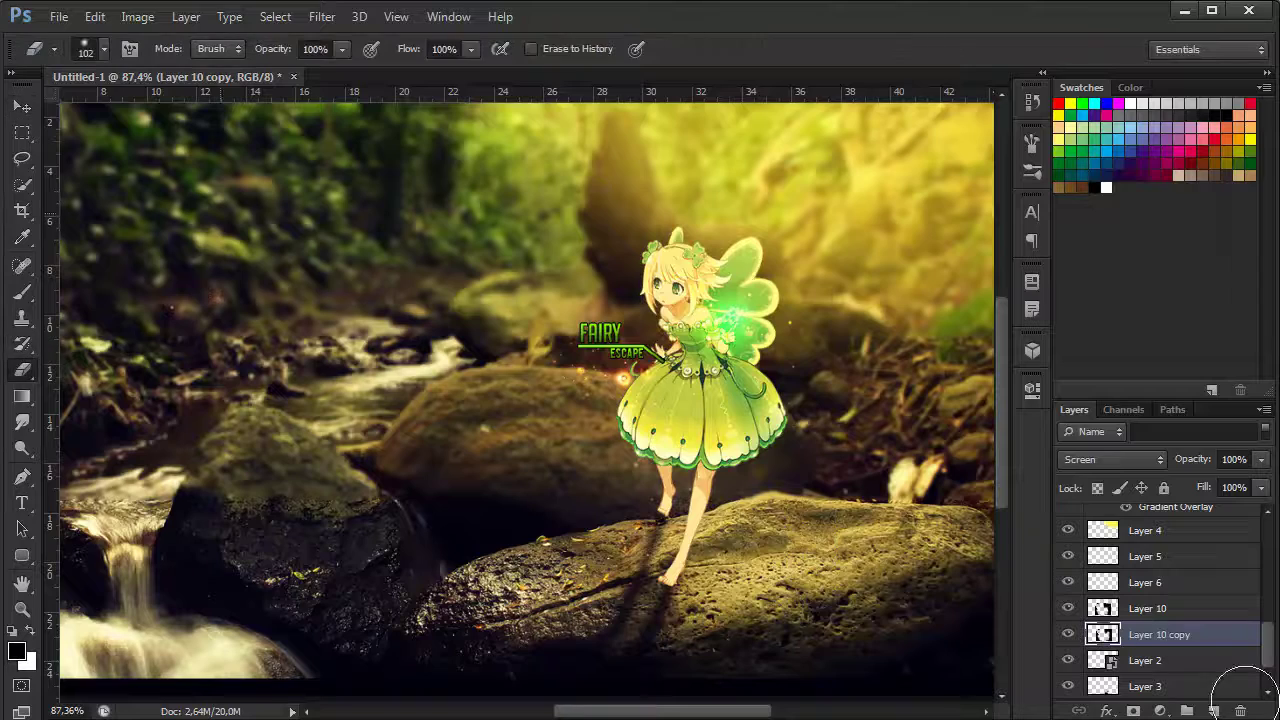
key("ctrl+j")
scroll(546, 447, "up", 2)
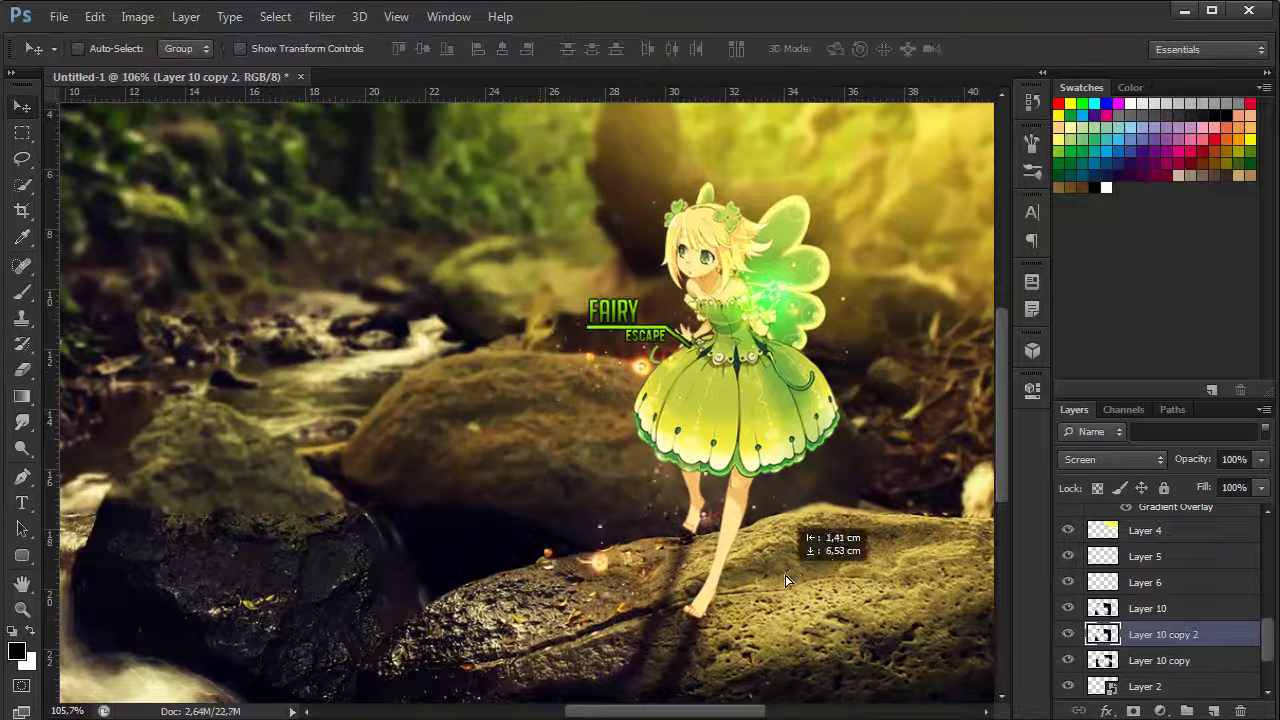
left_click_drag(785, 560, 743, 524)
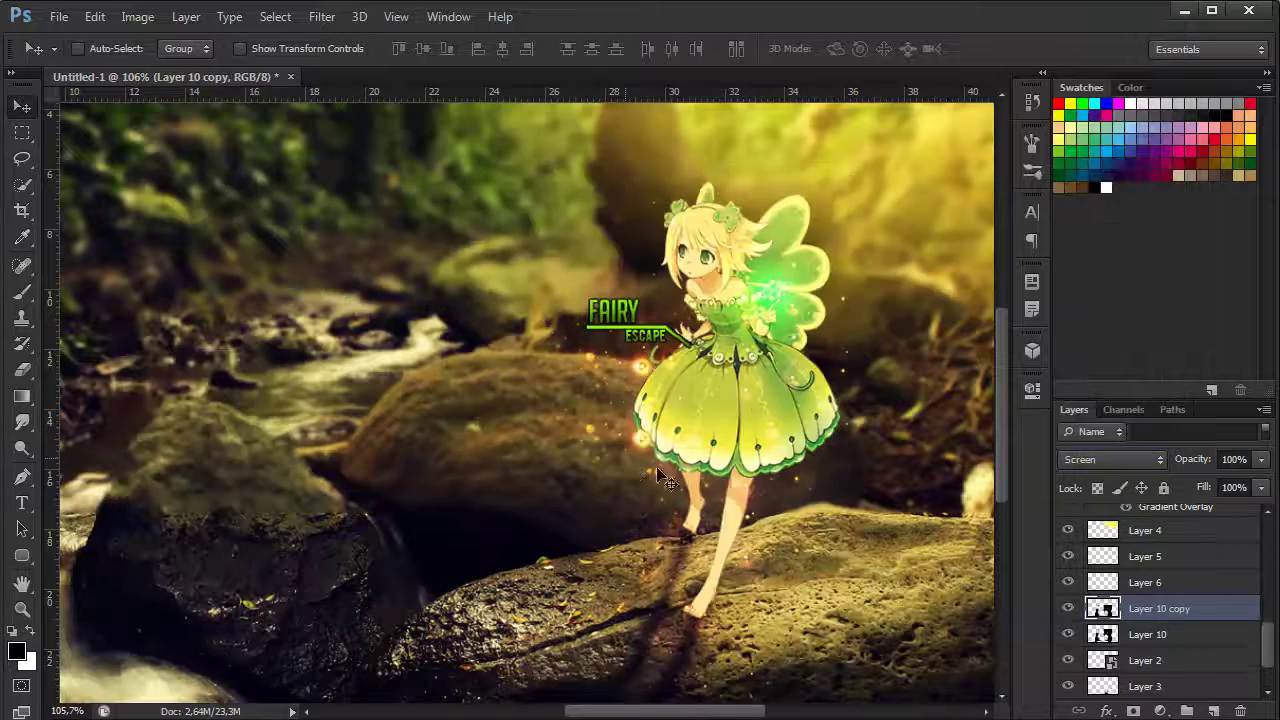
key("ctrl+t")
right_click(725, 385)
left_click(790, 688)
left_click_drag(565, 455, 798, 528)
key("Return")
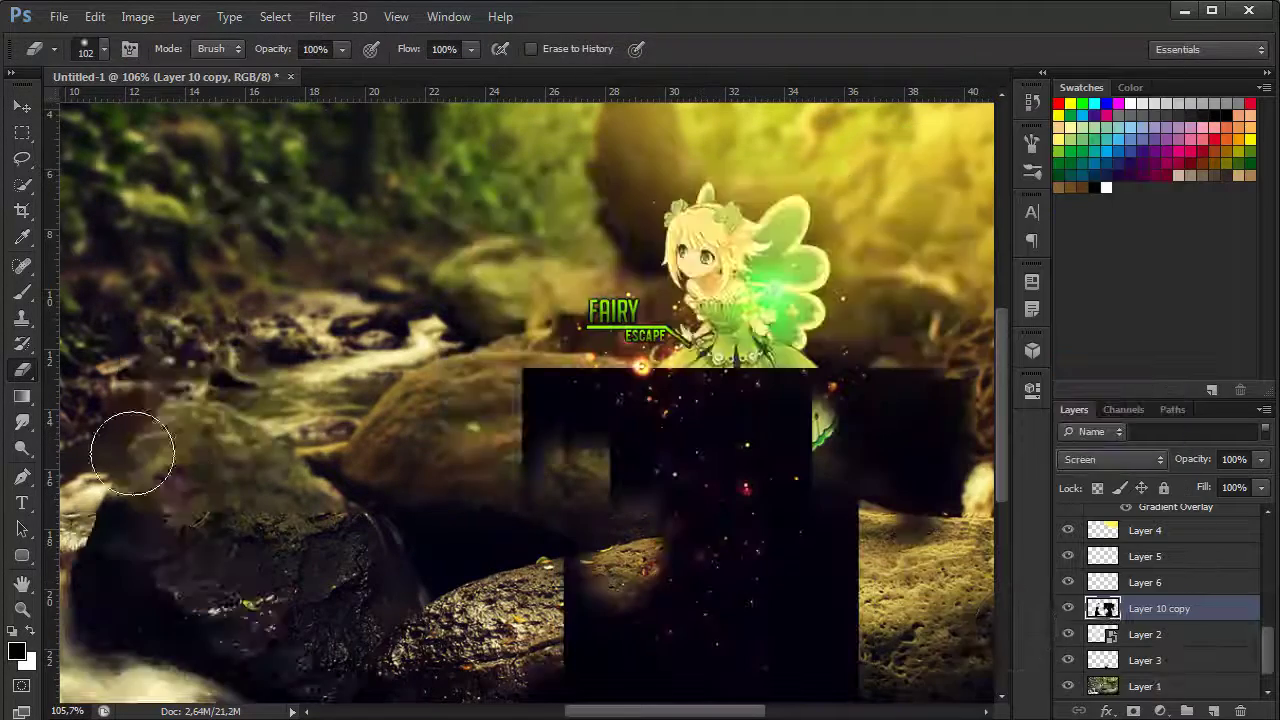
Add a Color-mode layer clipped to the particles, with yellow-green paint colour chosen
scroll(137, 443, "down", 3)
scroll(214, 457, "up", 2)
left_click(1213, 711)
right_click(1111, 553)
left_click(943, 371)
left_click(1112, 459)
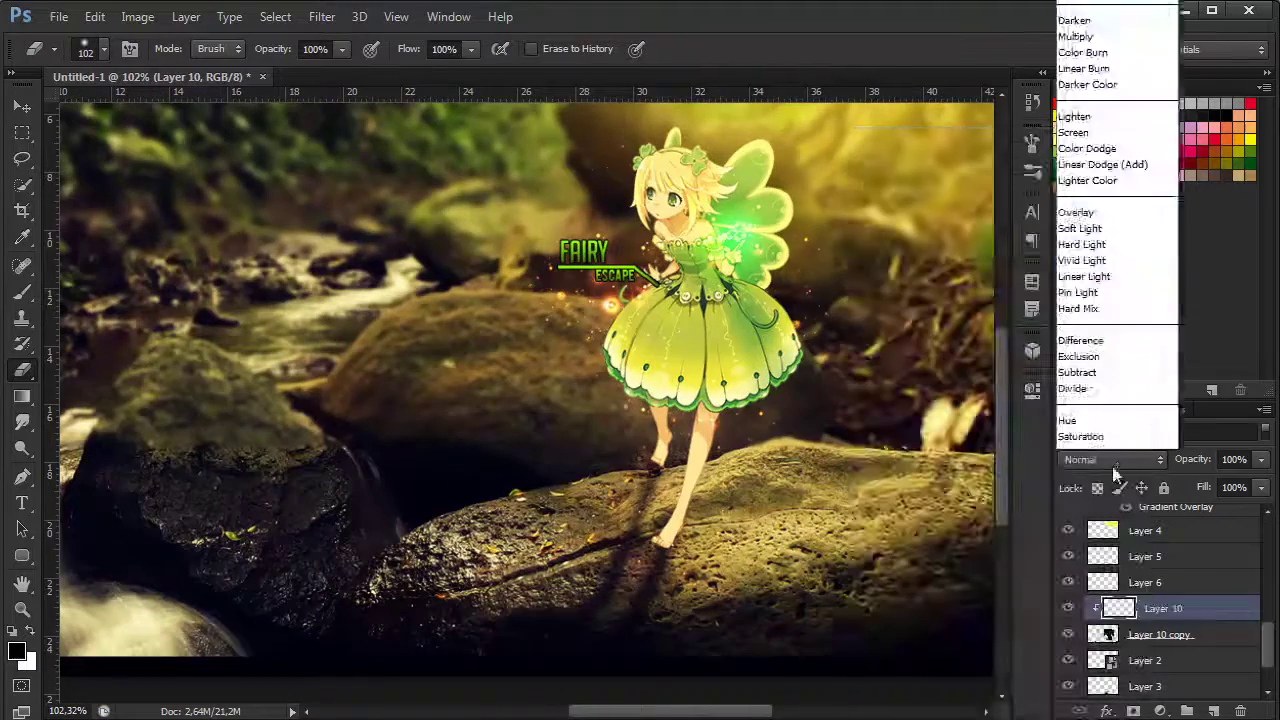
left_click(15, 651)
left_click_drag(706, 252, 697, 275)
left_click(650, 95)
left_click(892, 60)
key("b")
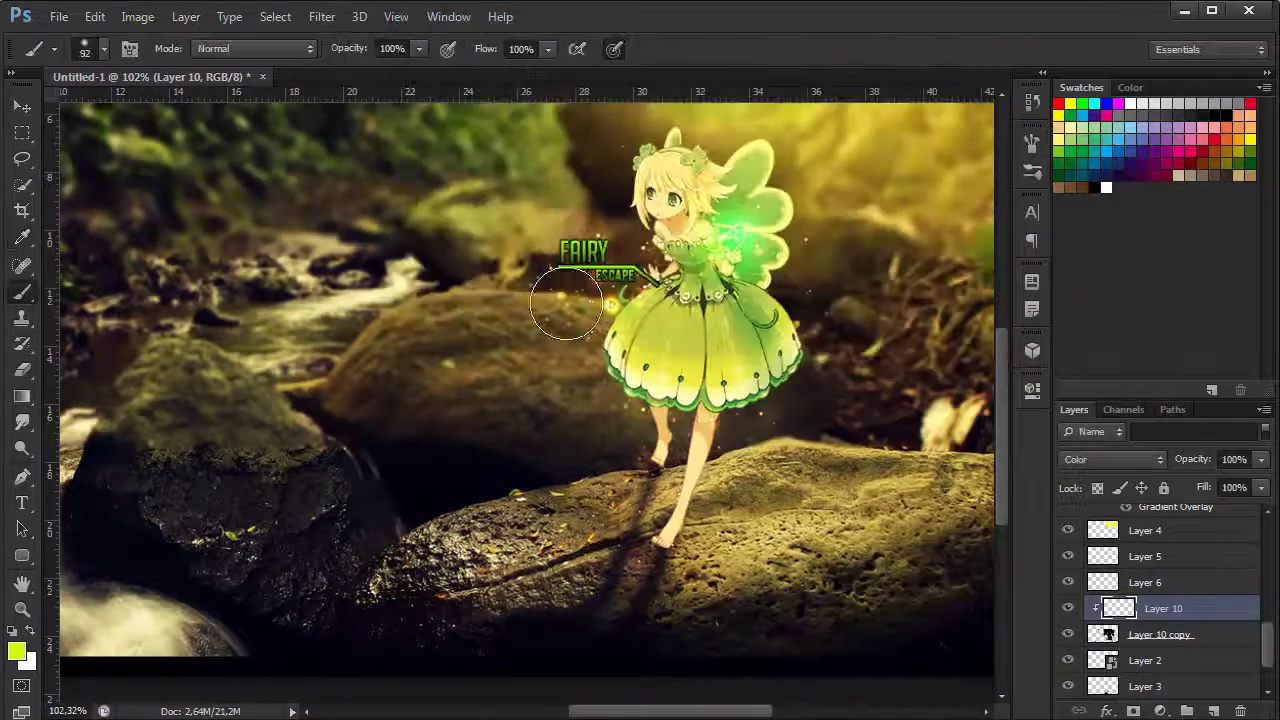
Merge the yellow-green tint into the particle layer and set it to Lighten
right_click(1240, 634)
left_click(1000, 577)
left_click(1112, 459)
left_click(1096, 103)
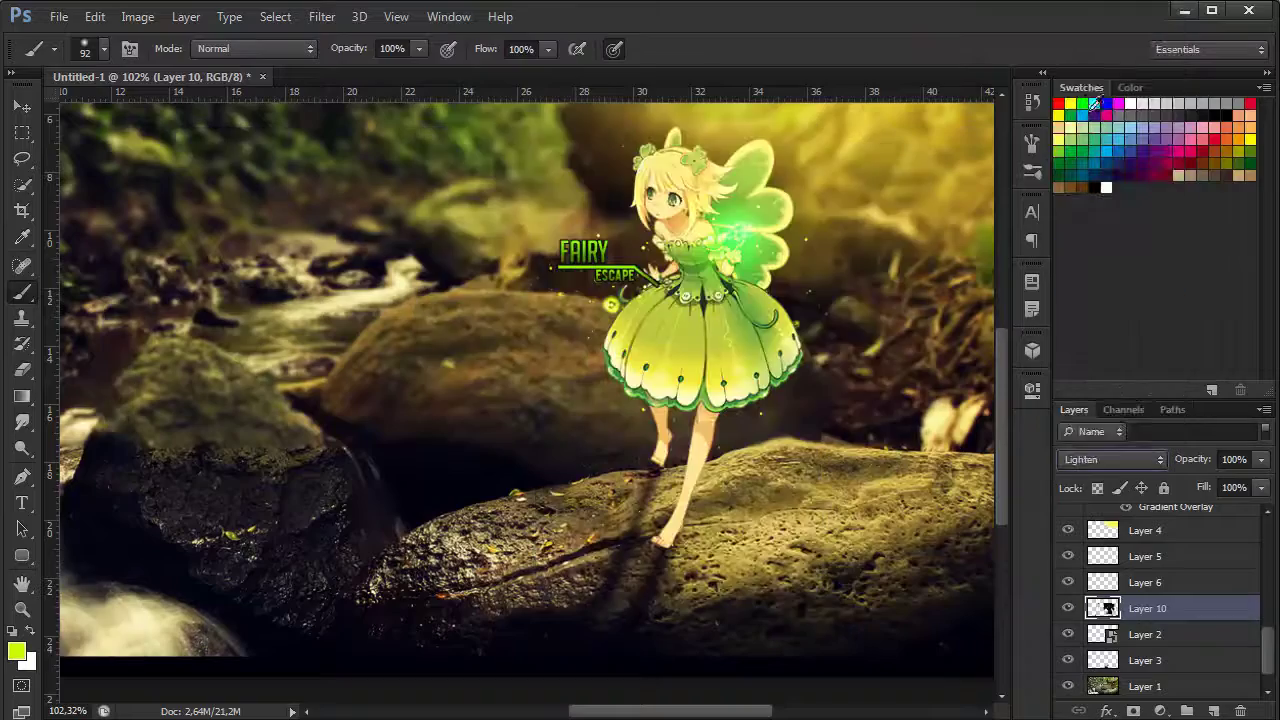
left_click(20, 368)
scroll(508, 326, "down", 3)
scroll(508, 326, "up", 1)
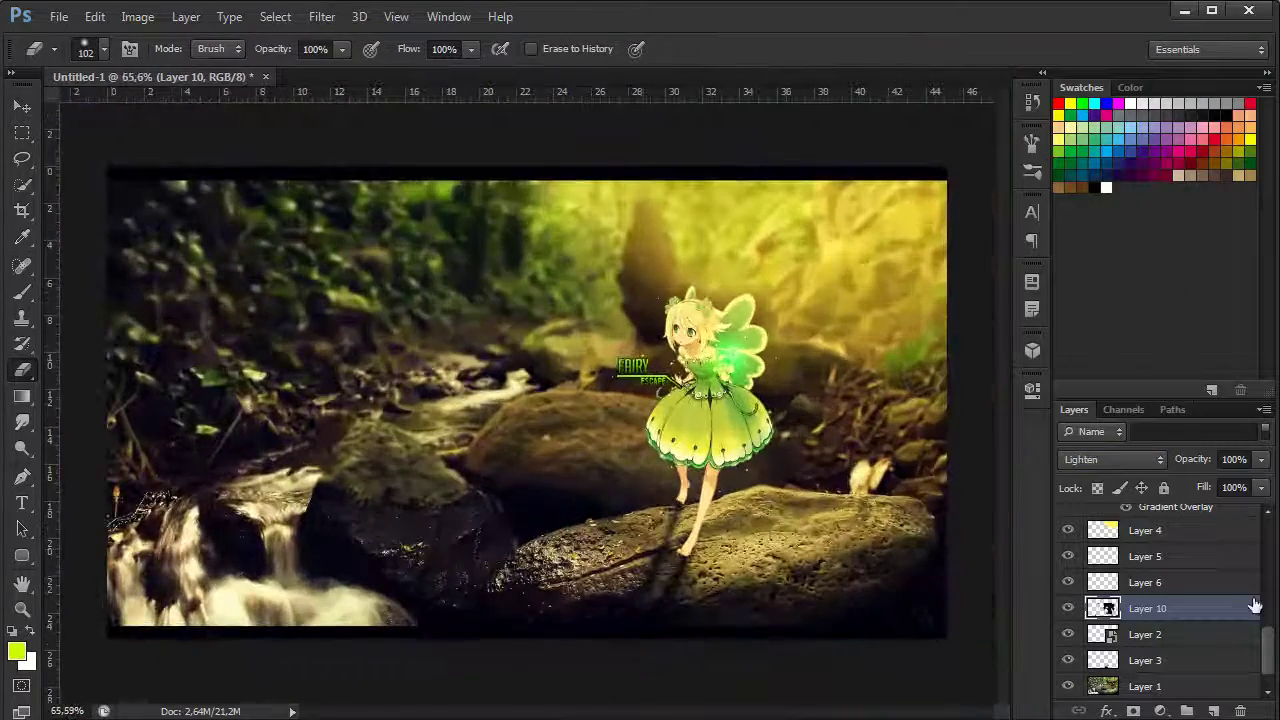
scroll(1175, 673, "up", 2)
Duplicate the particles, apply Gaussian Blur 4.4, and set the copy to Screen
left_click_drag(1175, 673, 1213, 711)
scroll(700, 500, "up", 2)
scroll(700, 500, "up", 3)
left_click(321, 16)
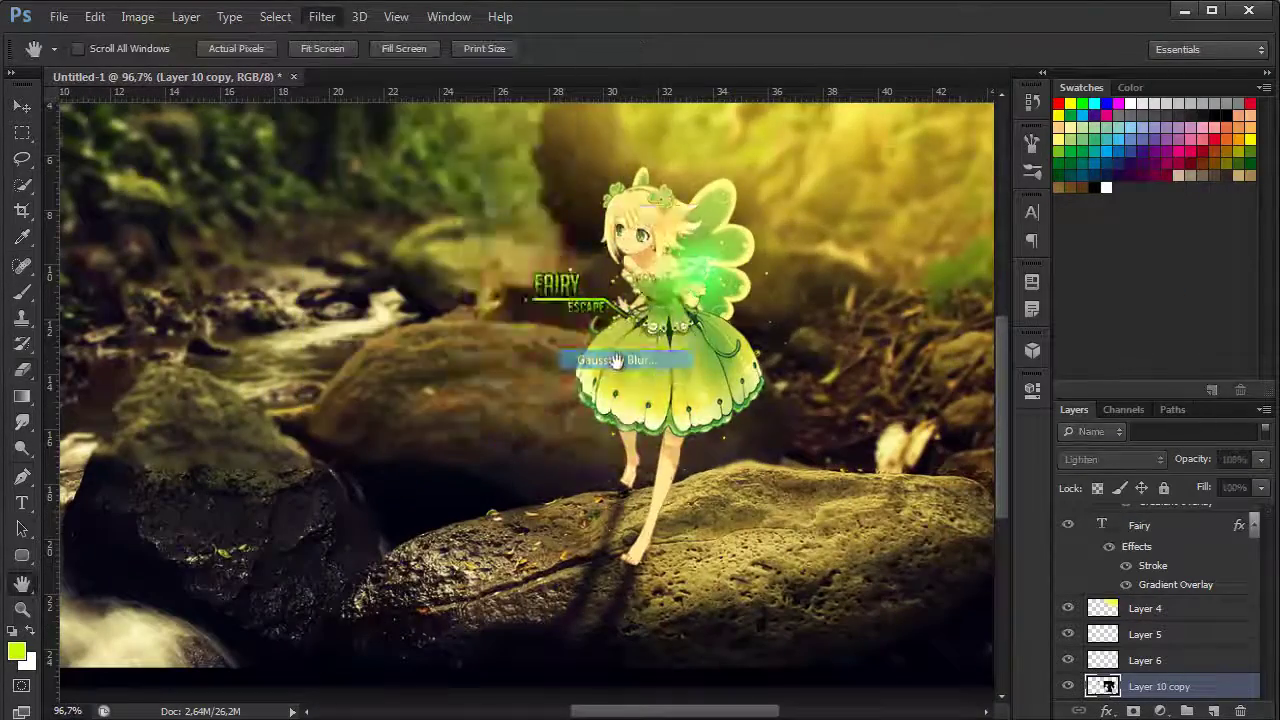
left_click(380, 32)
left_click(760, 176)
scroll(1065, 686, "down", 1)
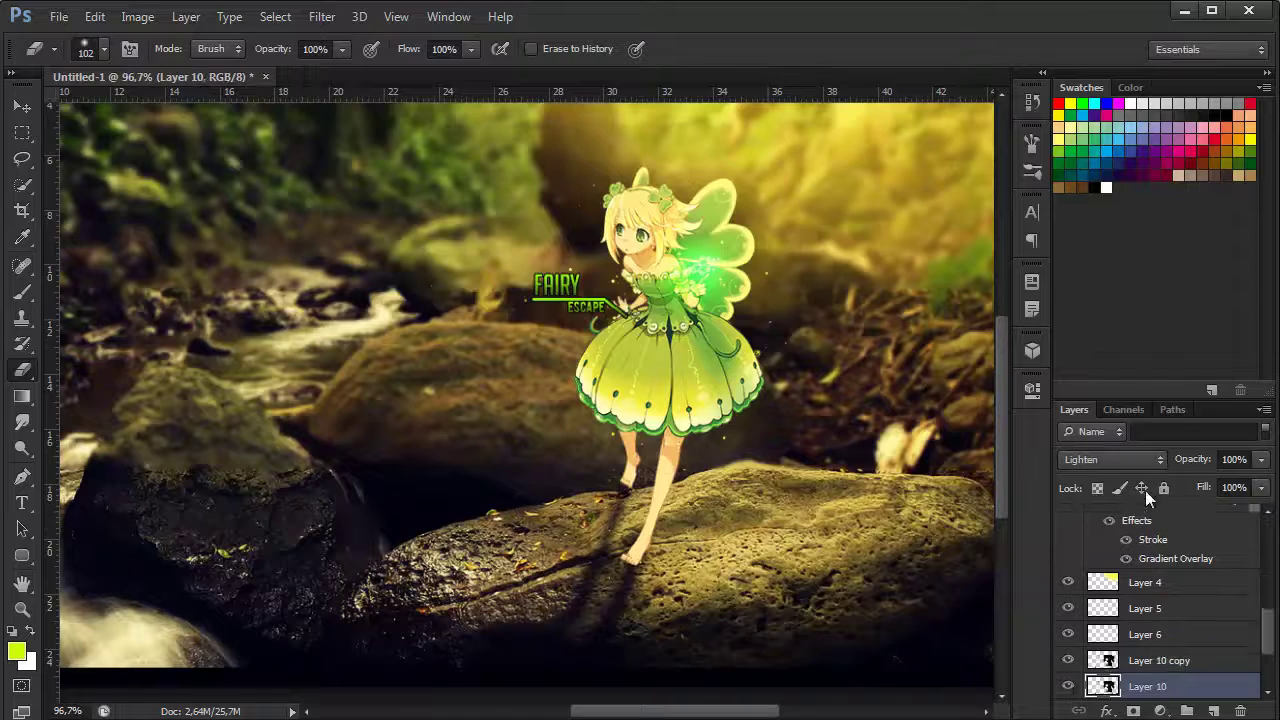
left_click(1110, 459)
left_click(1100, 480)
left_click(1110, 459)
left_click(1100, 480)
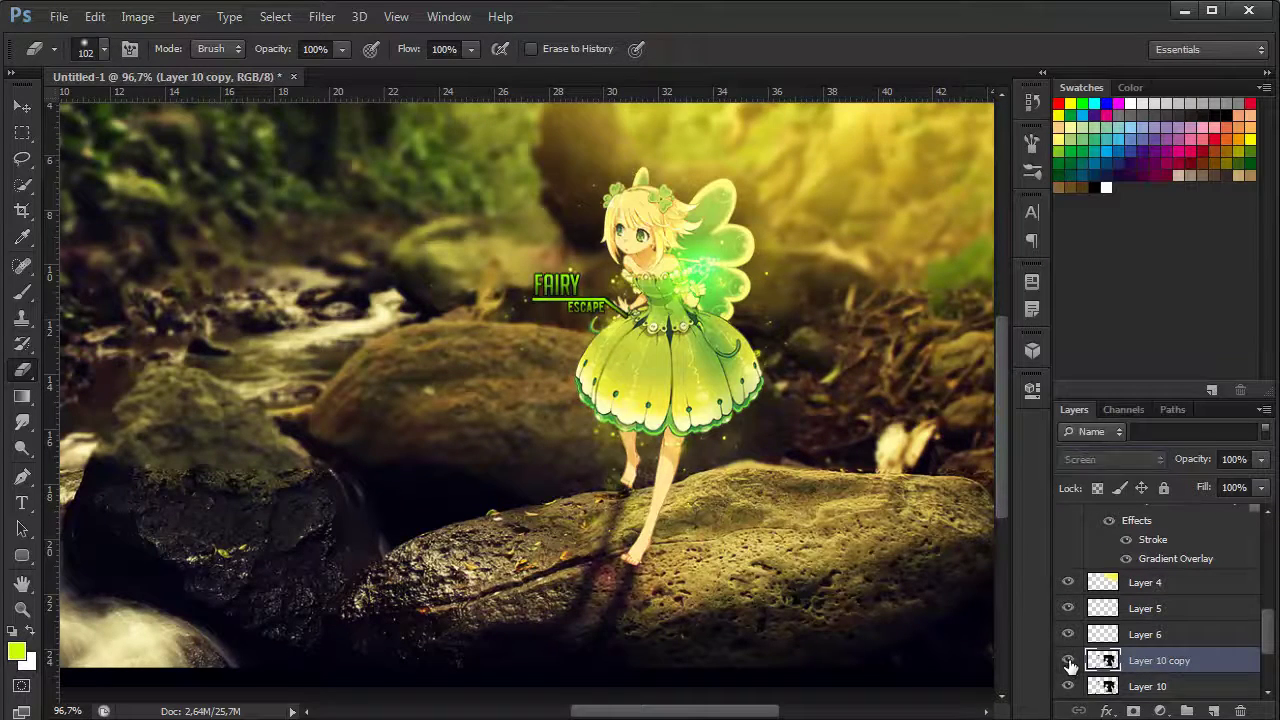
key("ctrl+0")
Add a Levels adjustment with midtones 0.86 and highlights pulled in
scroll(1160, 600, "up", 3)
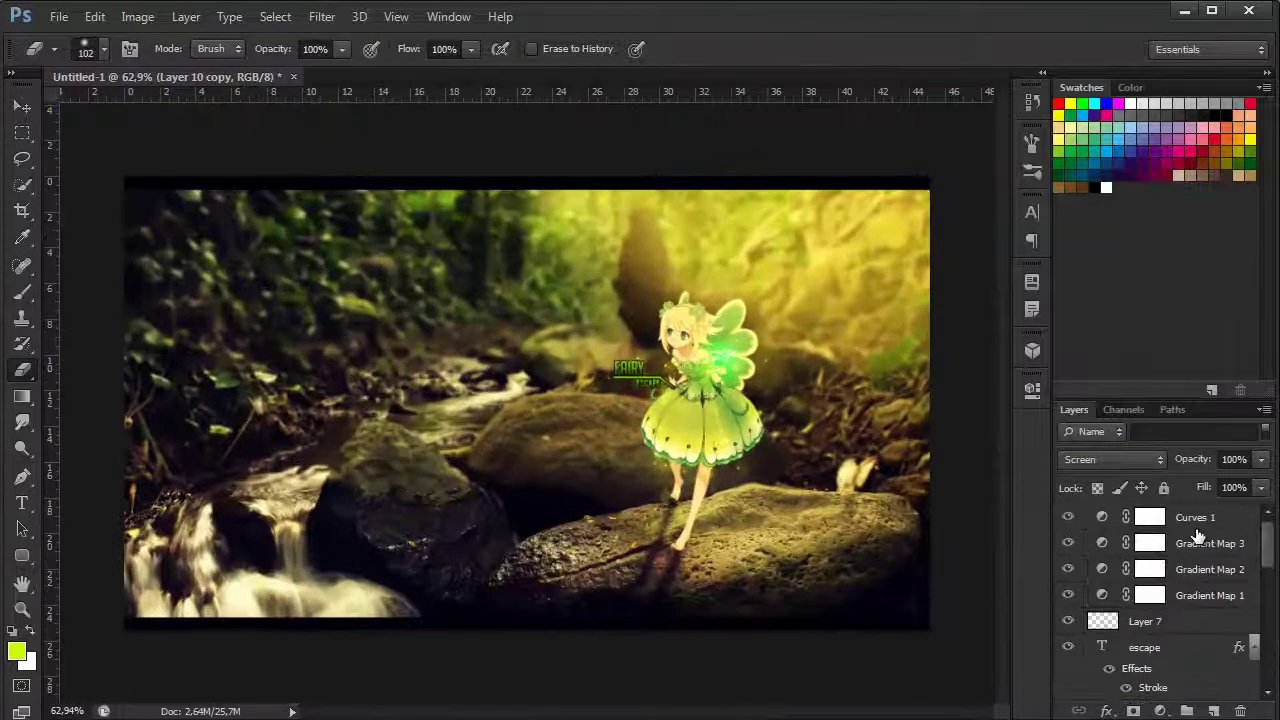
left_click(1150, 525)
left_click(1160, 711)
left_click(1084, 372)
left_click_drag(872, 563, 883, 560)
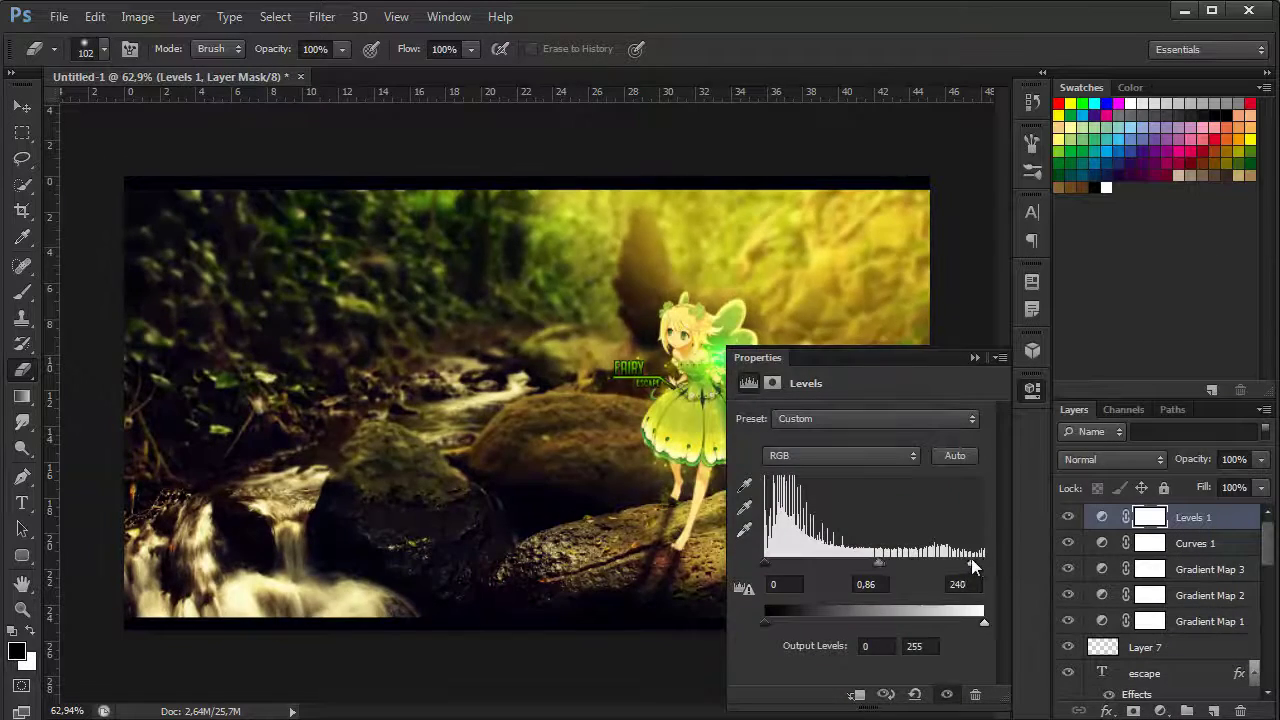
left_click_drag(983, 563, 975, 563)
left_click(274, 349)
scroll(274, 349, "up", 1)
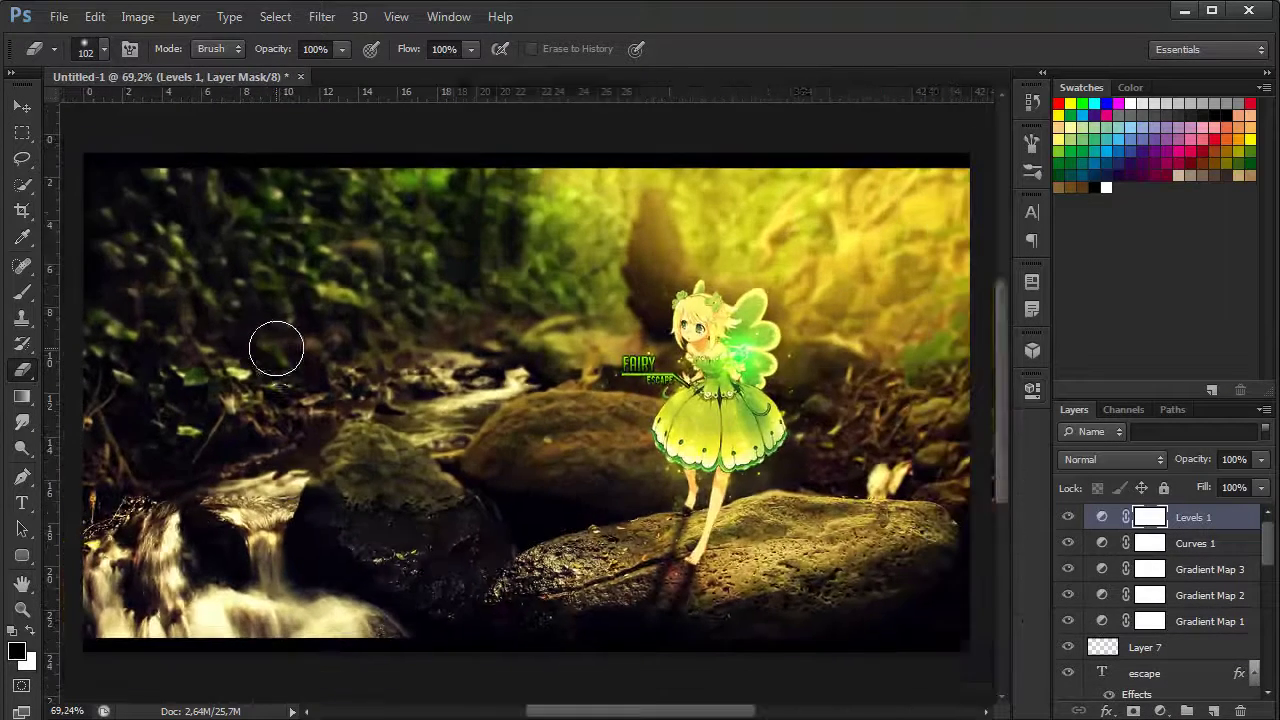
Type the watermark 'The FLux REalm' in the top bar at 24 pt
left_click(20, 510)
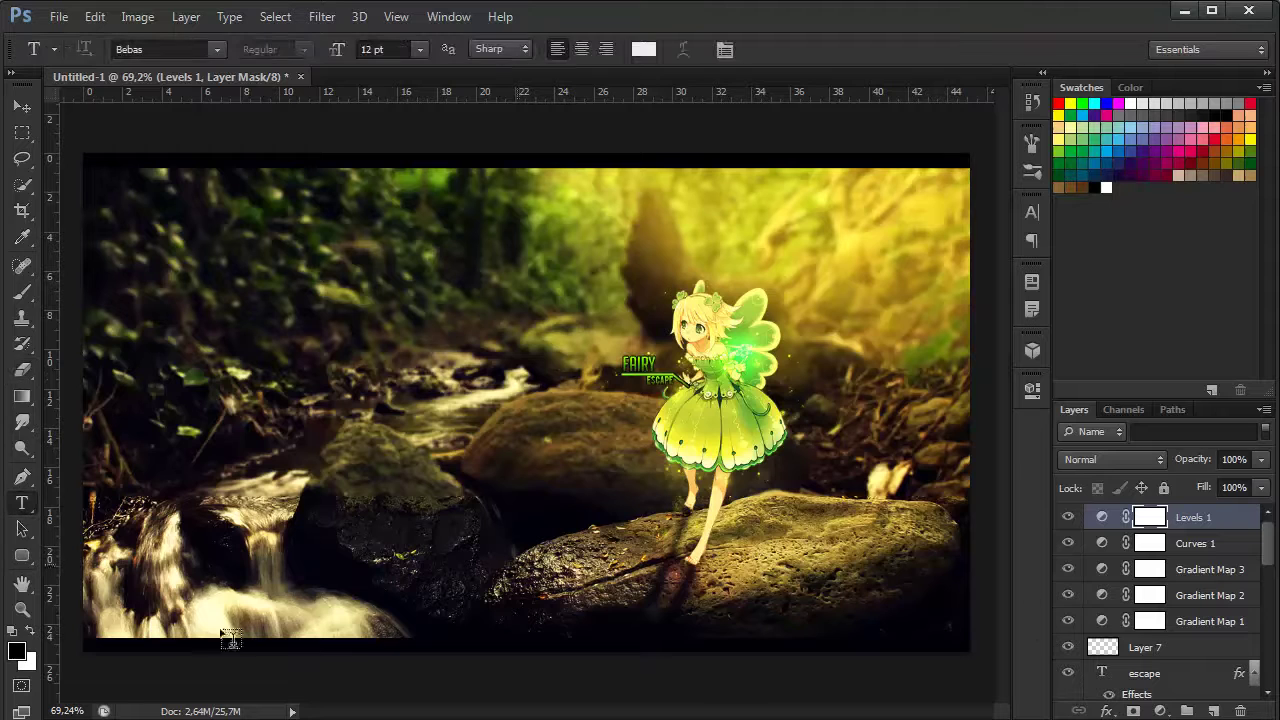
left_click(400, 164)
type("THEFLUX")
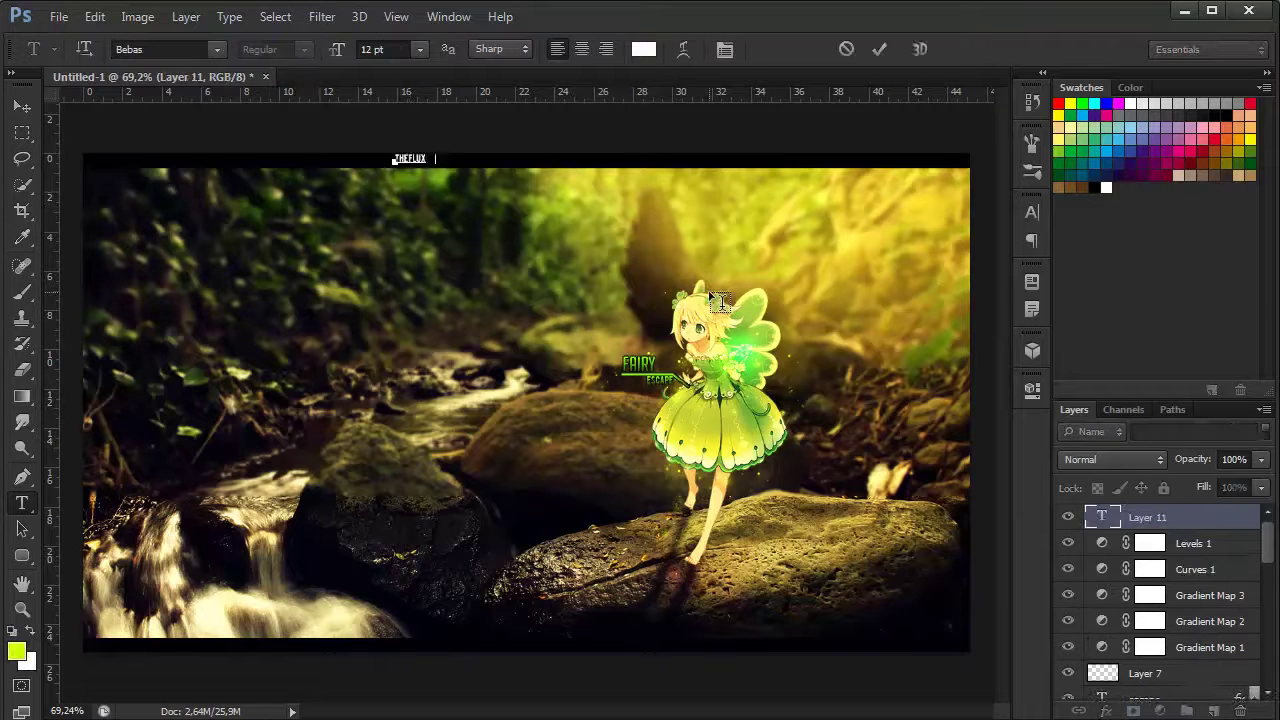
type("REALM")
left_click(420, 49)
left_click(404, 322)
left_click(420, 49)
left_click(404, 278)
left_click(420, 49)
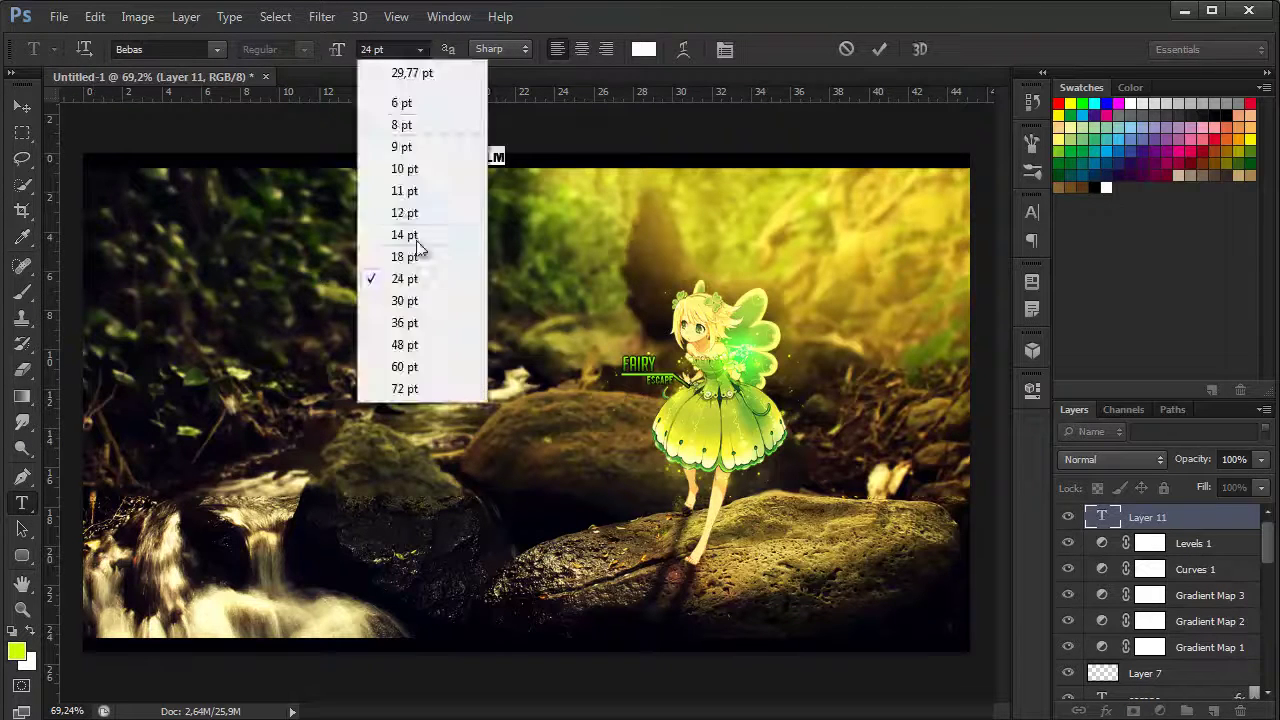
key("ctrl+Return")
key("v")
scroll(531, 206, "up", 3, "alt")
scroll(546, 205, "up", 3, "alt")
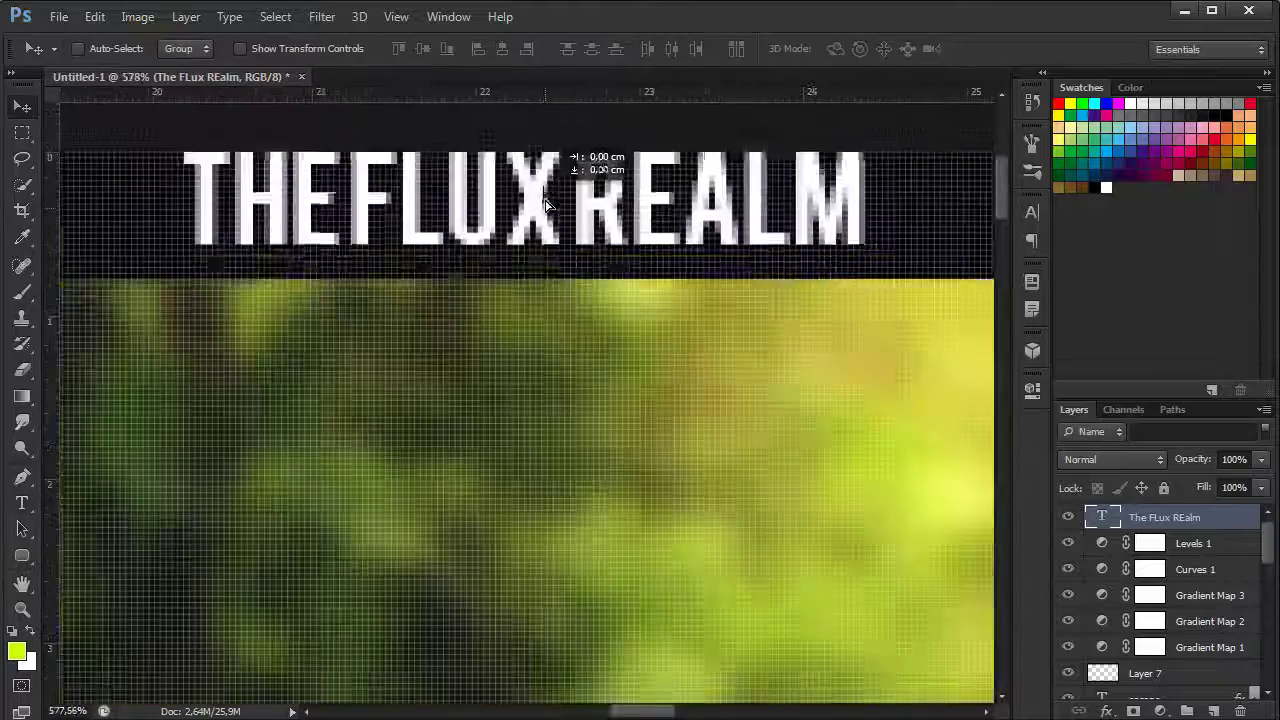
scroll(546, 205, "down", 4, "alt")
scroll(557, 163, "down", 3, "alt")
scroll(577, 200, "down", 1, "alt")
scroll(577, 200, "up", 1, "alt")
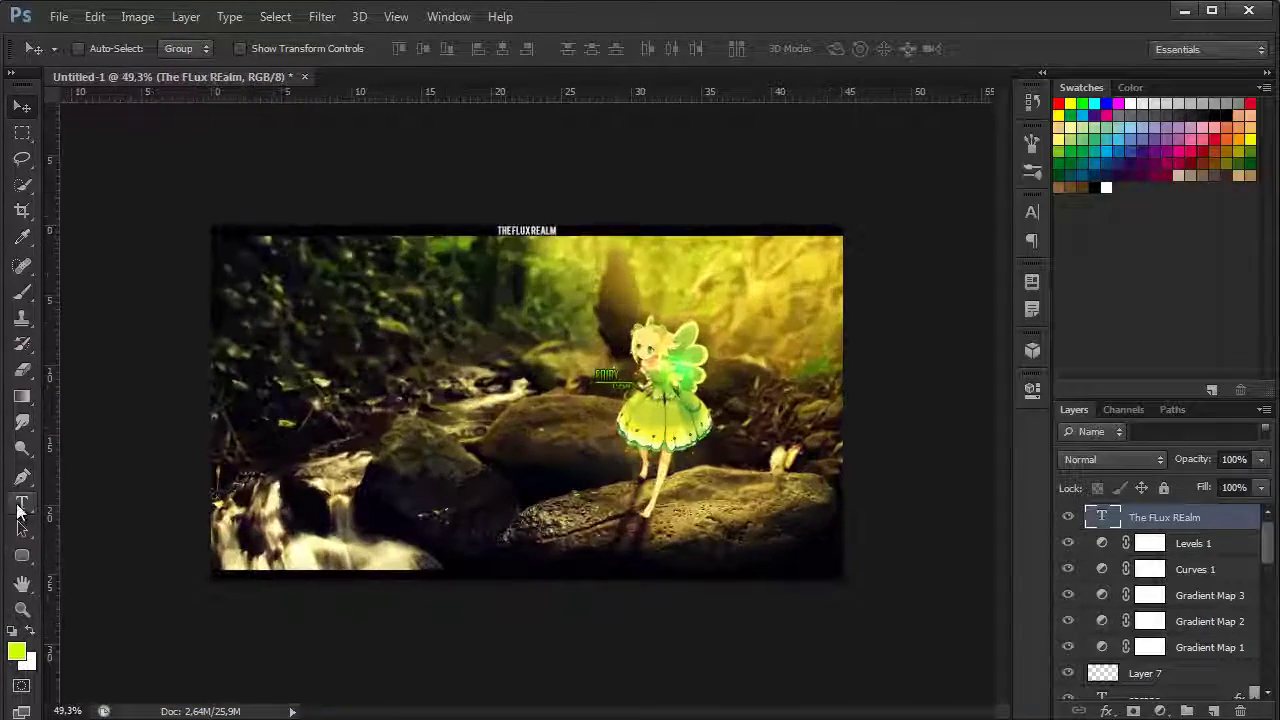